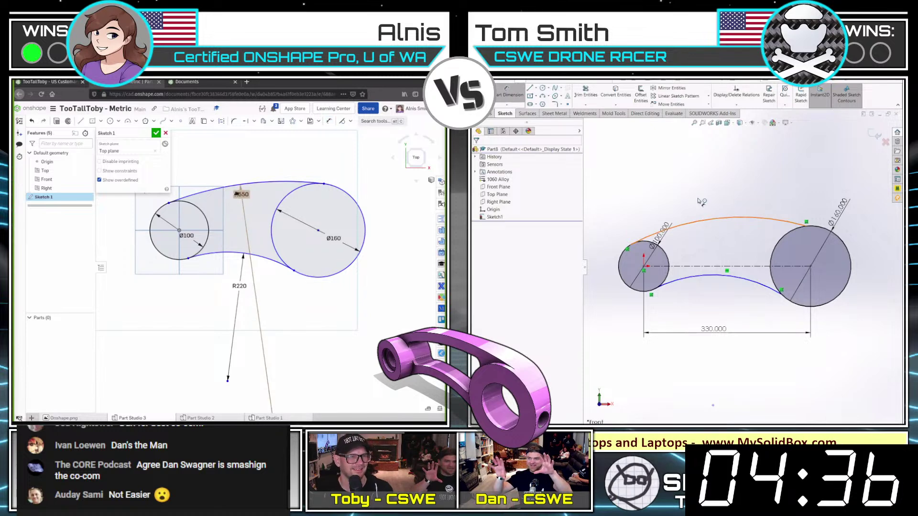
- Set the upper connecting arc's radius to 550 mm in the SolidWorks sketch
{"action": "left_click", "coordinate": [703, 188]}
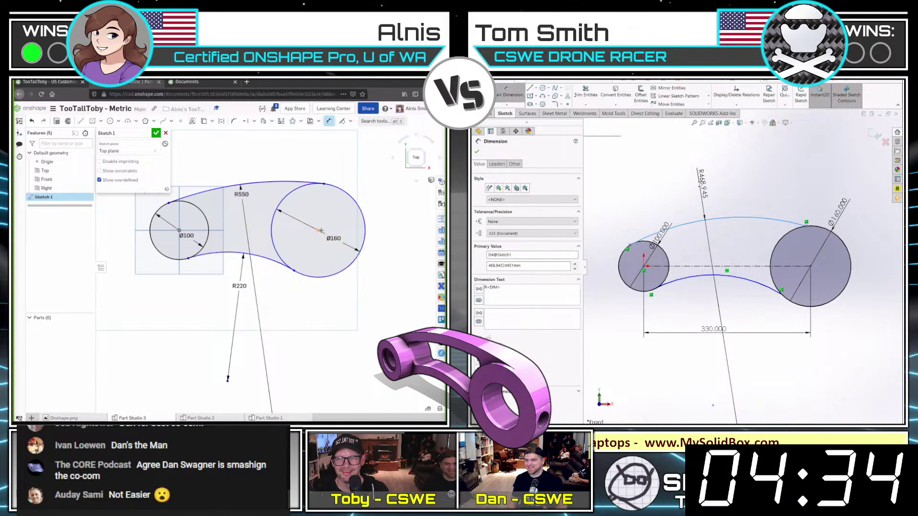
{"action": "left_click", "coordinate": [182, 209]}
{"action": "type", "text": "550"}
{"action": "key", "text": "Return"}
- Set the SolidWorks lower arc's radius to 220 mm, and the distance between the Onshape circle centres to 330 mm
{"action": "left_click", "coordinate": [732, 277]}
{"action": "left_click", "coordinate": [269, 300]}
{"action": "left_click", "coordinate": [735, 298]}
{"action": "type", "text": "330"}
{"action": "key", "text": "Return"}
{"action": "type", "text": "220"}
{"action": "middle_click_drag", "start_coordinate": [327, 235], "coordinate": [286, 262]}
{"action": "key", "text": "Return"}
{"action": "key", "text": "Escape"}
{"action": "key", "text": "Escape"}
- Make the lower arc tangent to both the small and the large circle in the SolidWorks sketch
{"action": "left_click_drag", "start_coordinate": [671, 302], "coordinate": [659, 283]}
{"action": "scroll", "coordinate": [179, 252], "scroll_direction": "up", "scroll_amount": 1}
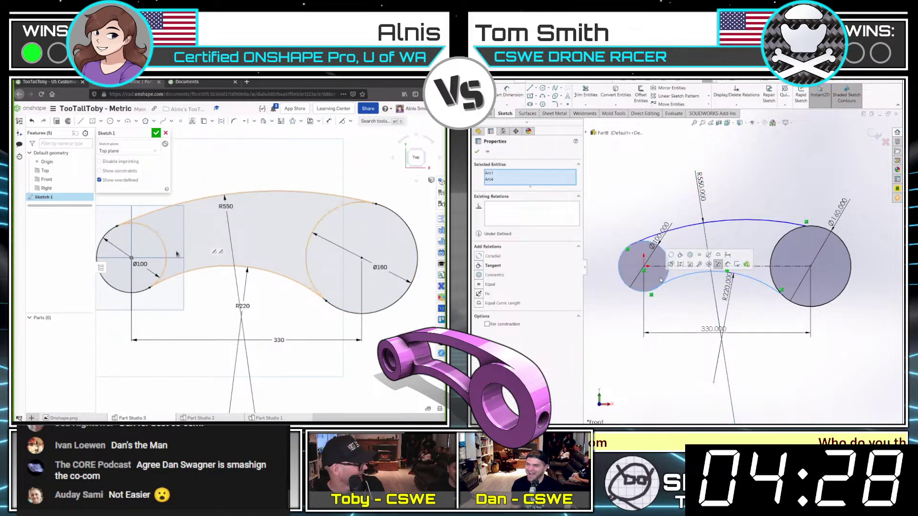
{"action": "left_click", "coordinate": [680, 257]}
{"action": "key", "text": "s"}
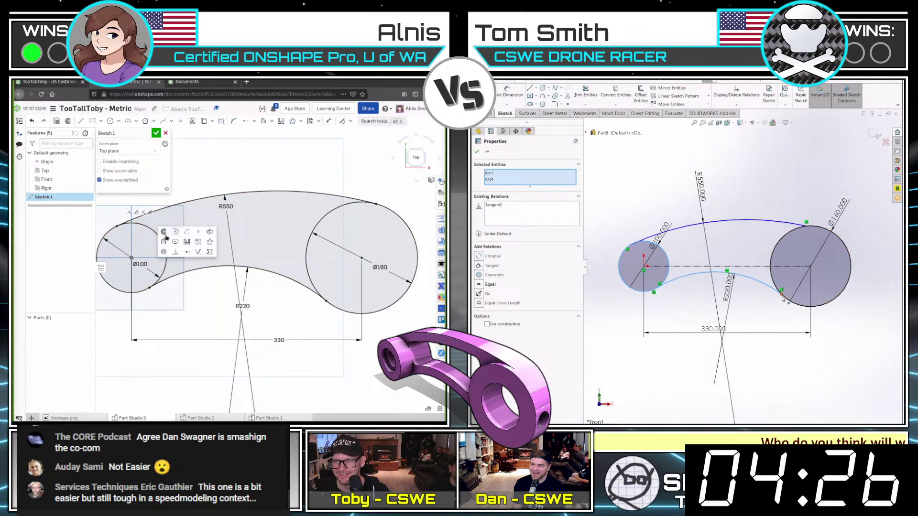
{"action": "left_click", "coordinate": [781, 292]}
{"action": "left_click_drag", "start_coordinate": [783, 308], "coordinate": [774, 281]}
{"action": "left_click", "coordinate": [804, 256]}
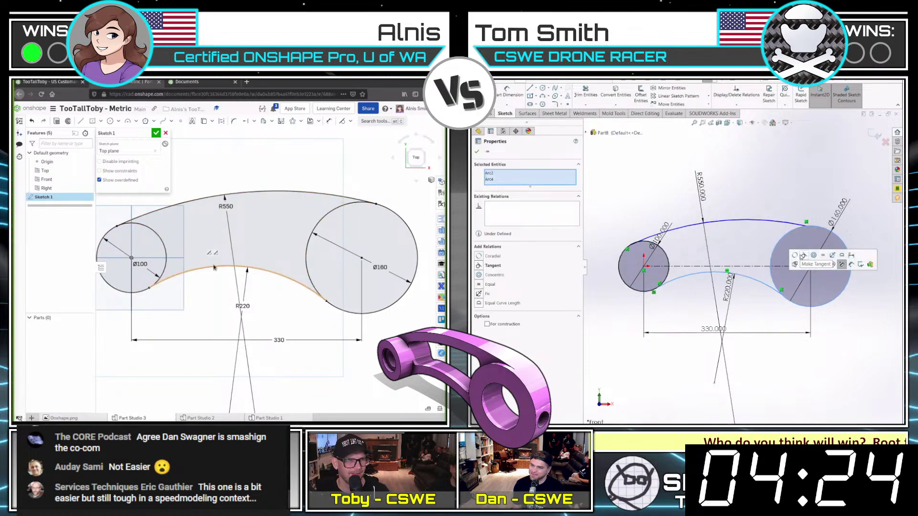
- Make the upper arc tangent to both the large and the small circle in the SolidWorks sketch
{"action": "left_click_drag", "start_coordinate": [819, 204], "coordinate": [797, 234]}
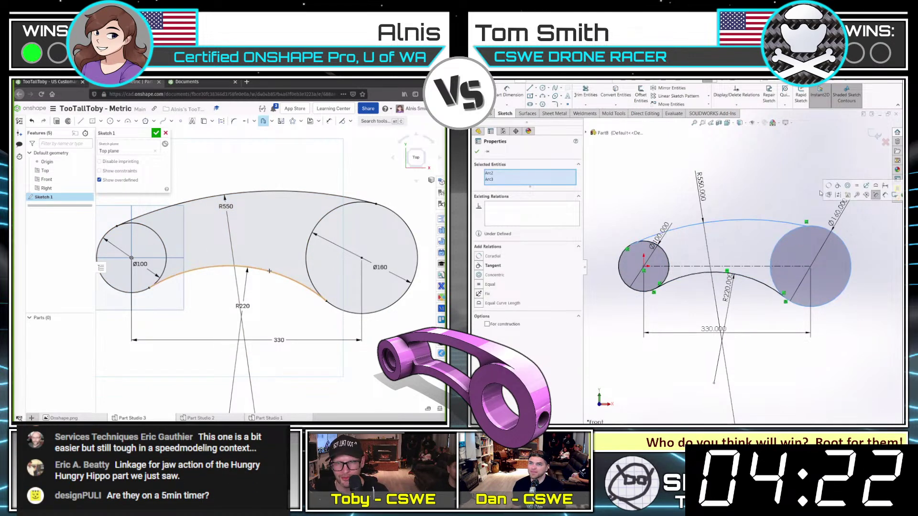
{"action": "left_click", "coordinate": [839, 186]}
{"action": "left_click_drag", "start_coordinate": [641, 227], "coordinate": [628, 246]}
{"action": "left_click", "coordinate": [657, 215]}
{"action": "left_click", "coordinate": [649, 162]}
- Start a solid extrusion of the whole Sketch 1 profile in Onshape, and offset the SolidWorks upper arc 20 mm inward
{"action": "right_click_drag", "start_coordinate": [328, 264], "coordinate": [330, 248]}
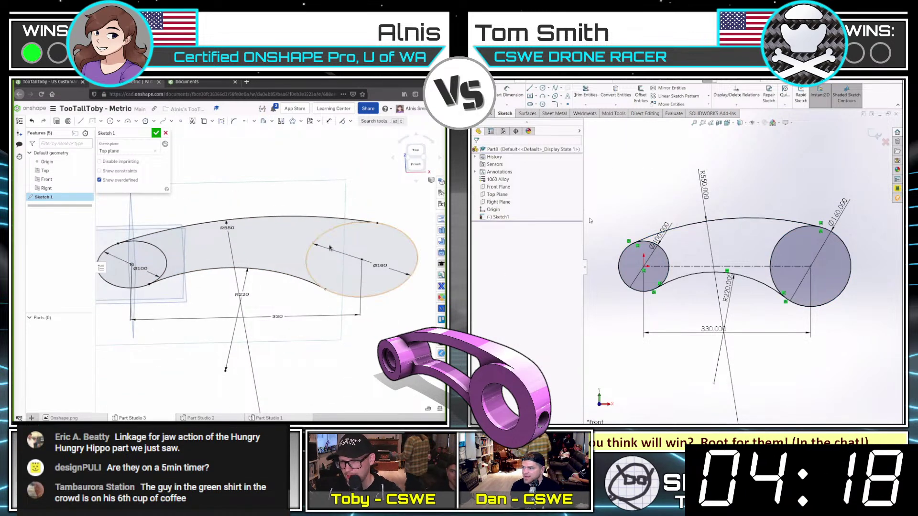
{"action": "scroll", "coordinate": [743, 267], "scroll_direction": "up", "scroll_amount": 1}
{"action": "scroll", "coordinate": [677, 260], "scroll_direction": "down", "scroll_amount": 1}
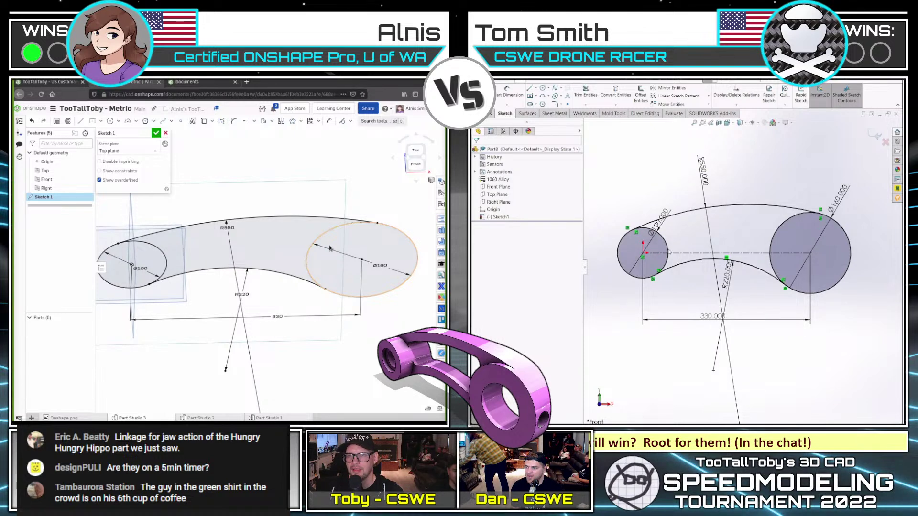
{"action": "scroll", "coordinate": [678, 248], "scroll_direction": "down", "scroll_amount": 1}
{"action": "key", "text": "shift+e"}
{"action": "left_click", "coordinate": [746, 196]}
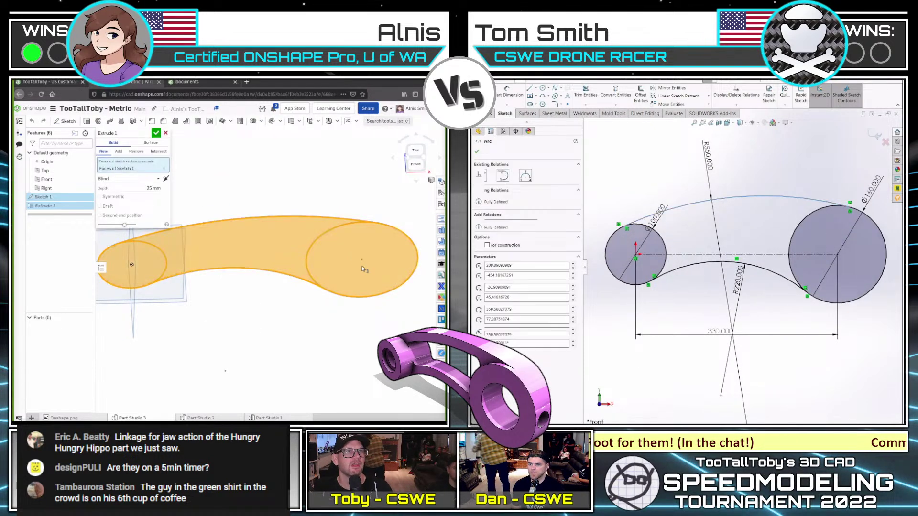
{"action": "scroll", "coordinate": [365, 268], "scroll_direction": "up", "scroll_amount": 1}
{"action": "right_click_drag", "start_coordinate": [352, 266], "coordinate": [354, 251]}
{"action": "left_click", "coordinate": [641, 94]}
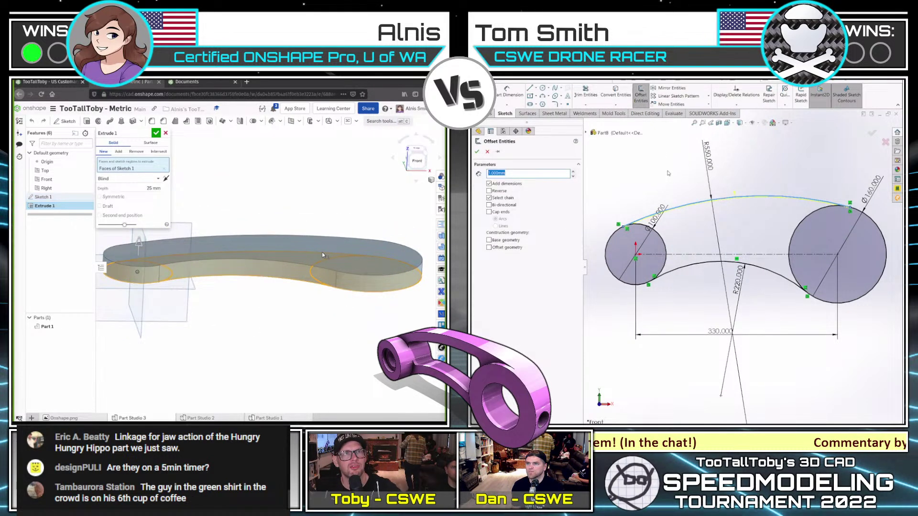
{"action": "type", "text": "20"}
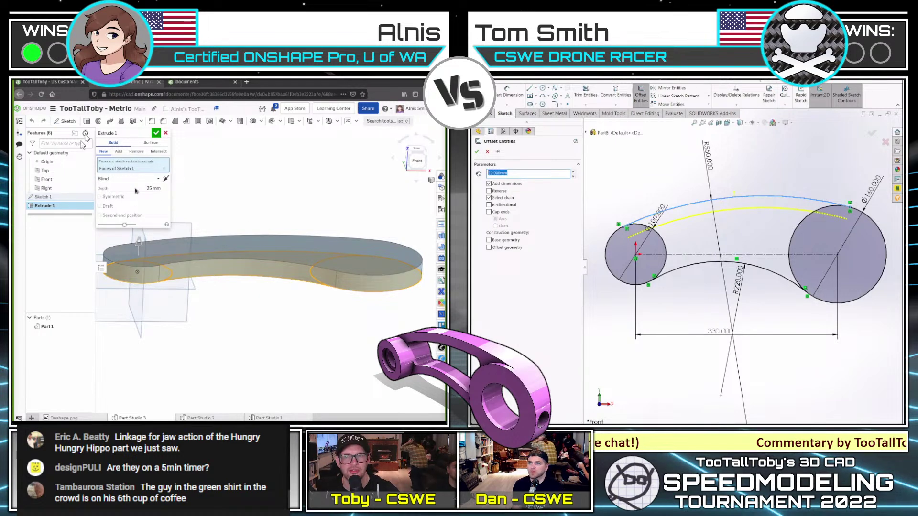
{"action": "key", "text": "Return"}
- Extrude the Onshape profile to a depth of 180 mm, and offset the SolidWorks lower arc 20 mm inward
{"action": "left_click_drag", "start_coordinate": [140, 243], "coordinate": [139, 139]}
{"action": "left_click", "coordinate": [708, 263]}
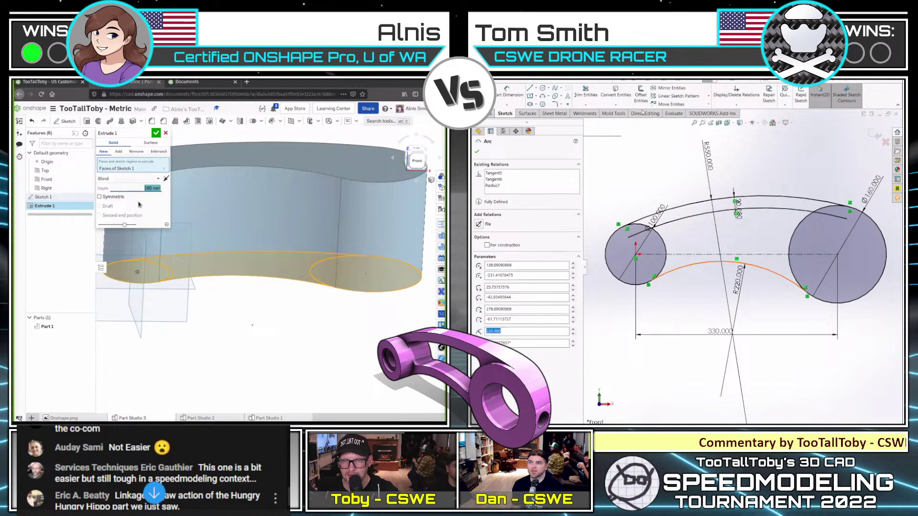
{"action": "left_click", "coordinate": [641, 95]}
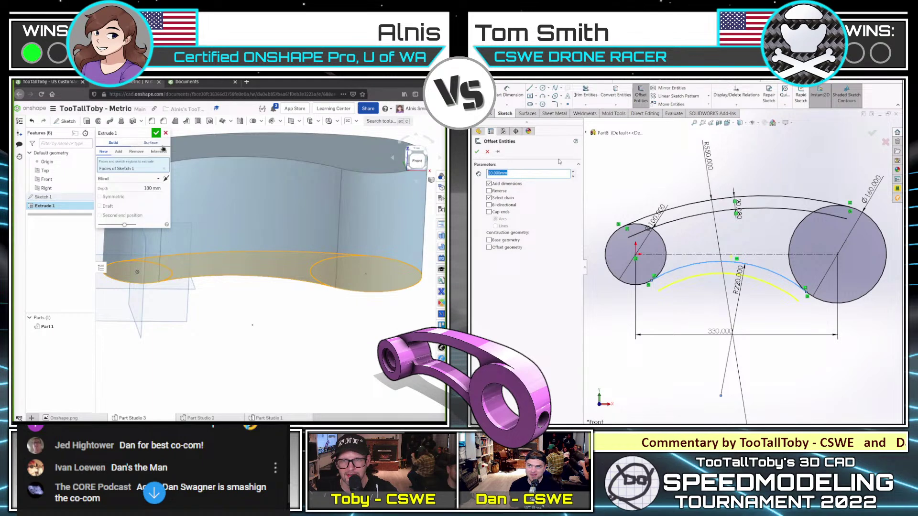
{"action": "left_click", "coordinate": [156, 133]}
{"action": "left_click", "coordinate": [490, 190]}
{"action": "right_click_drag", "start_coordinate": [225, 282], "coordinate": [220, 205]}
{"action": "left_click", "coordinate": [480, 154]}
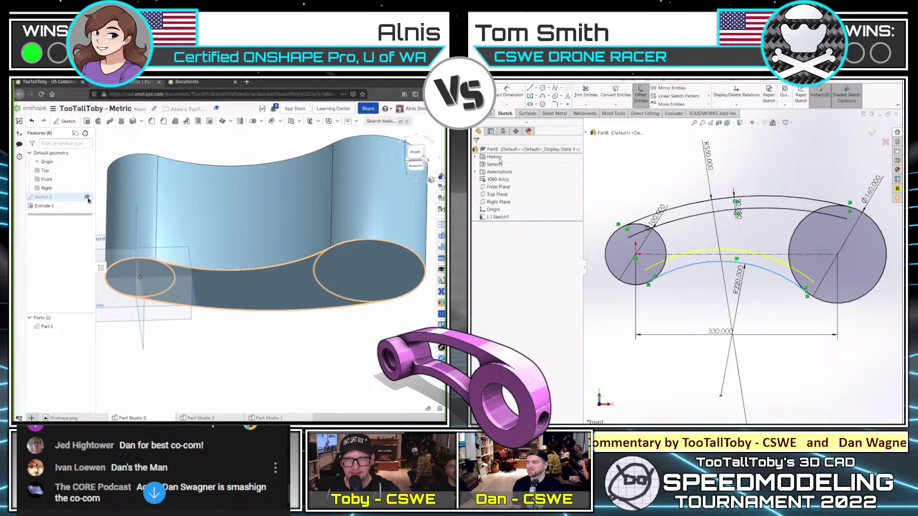
- Show Sketch 1 in Onshape and add a 10 mm downward extrusion of its large circle; place a SolidWorks circle at the large end's centre
{"action": "left_click", "coordinate": [87, 198]}
{"action": "scroll", "coordinate": [738, 254], "scroll_direction": "up", "scroll_amount": 1}
{"action": "left_click", "coordinate": [375, 289]}
{"action": "key", "text": "shift+e"}
{"action": "scroll", "coordinate": [842, 283], "scroll_direction": "down", "scroll_amount": 1}
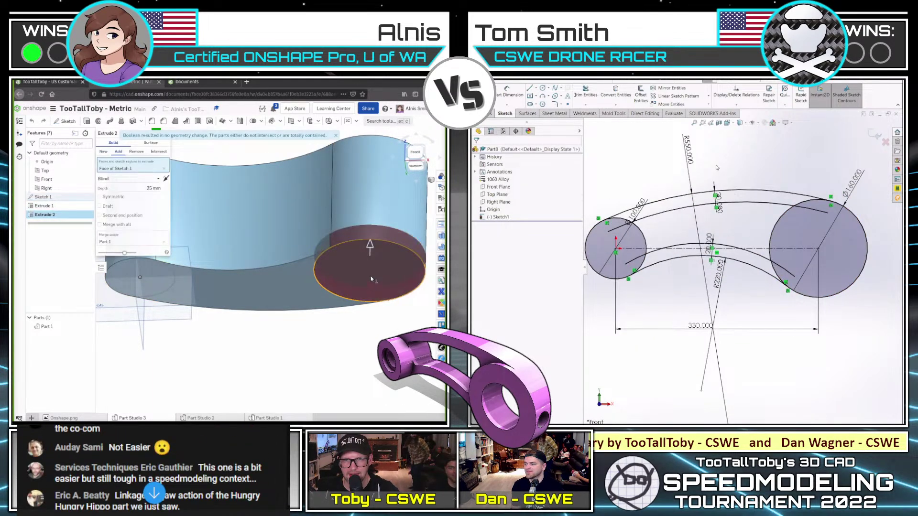
{"action": "middle_click_drag", "start_coordinate": [369, 284], "coordinate": [307, 274]}
{"action": "left_click", "coordinate": [543, 88]}
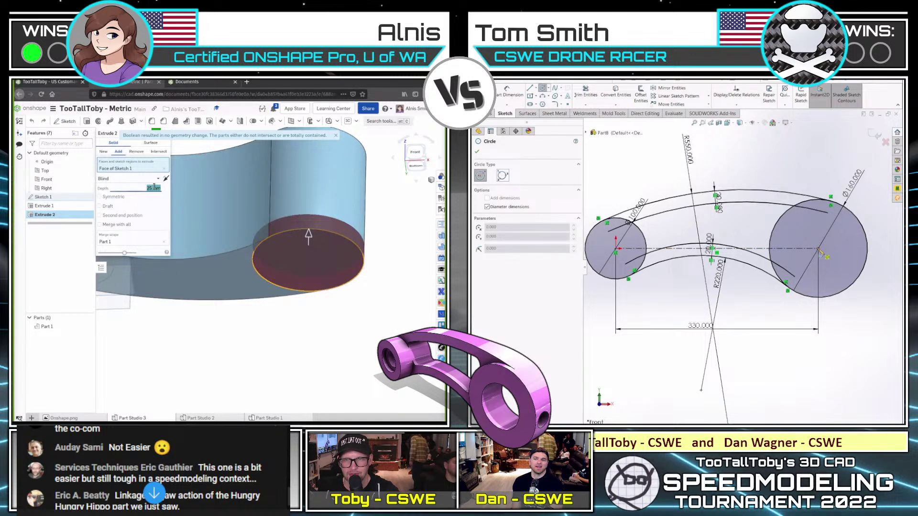
{"action": "left_click", "coordinate": [819, 249]}
{"action": "type", "text": "10"}
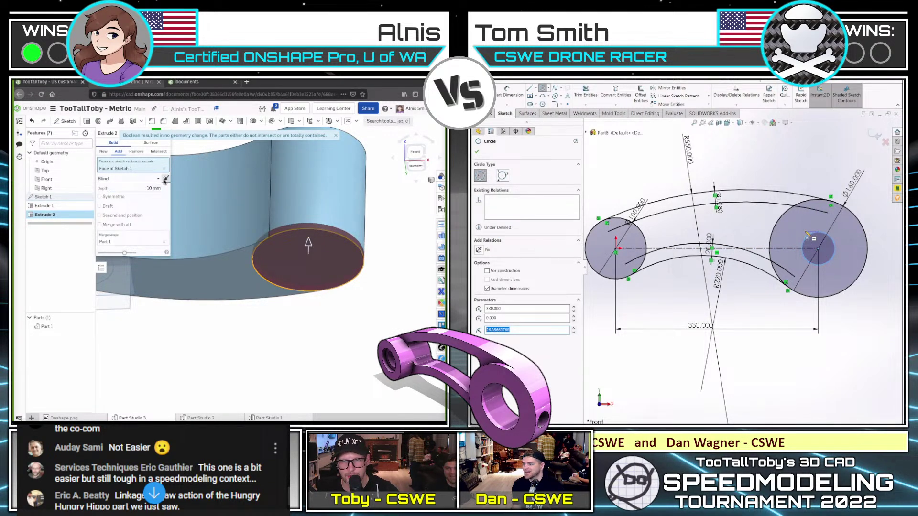
{"action": "left_click", "coordinate": [165, 178]}
- Give the new SolidWorks circle at the large end a radius of 90 mm, and accept the Onshape large-circle extrusion
{"action": "type", "text": "90"}
{"action": "key", "text": "Return"}
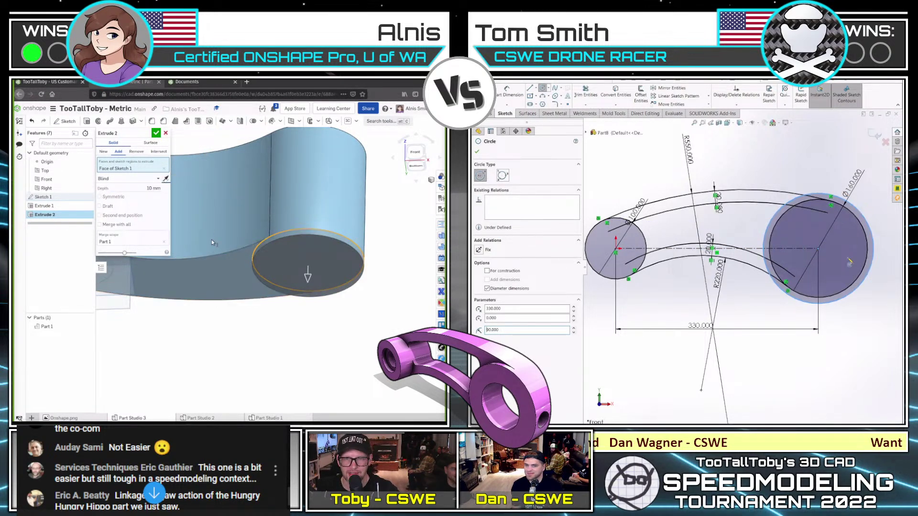
{"action": "key", "text": "Return"}
{"action": "key", "text": "shift+e"}
{"action": "key", "text": "Escape"}
- Start an added extrusion of the small circle in Onshape, and set the new SolidWorks large-end circle's diameter to 90 mm
{"action": "middle_click_drag", "start_coordinate": [211, 242], "coordinate": [333, 250]}
{"action": "left_click", "coordinate": [193, 254]}
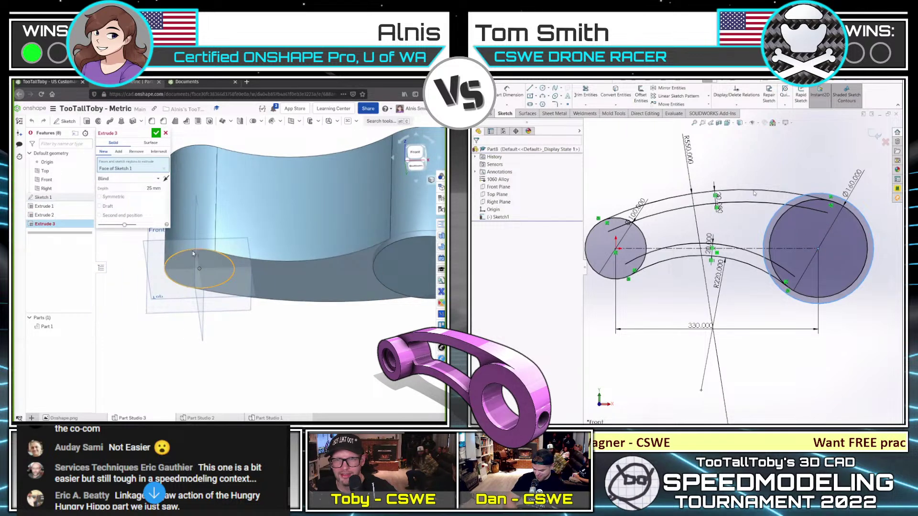
{"action": "scroll", "coordinate": [764, 187], "scroll_direction": "up", "scroll_amount": 2}
{"action": "left_click", "coordinate": [151, 189]}
{"action": "scroll", "coordinate": [815, 241], "scroll_direction": "down", "scroll_amount": 1}
{"action": "left_click", "coordinate": [511, 93]}
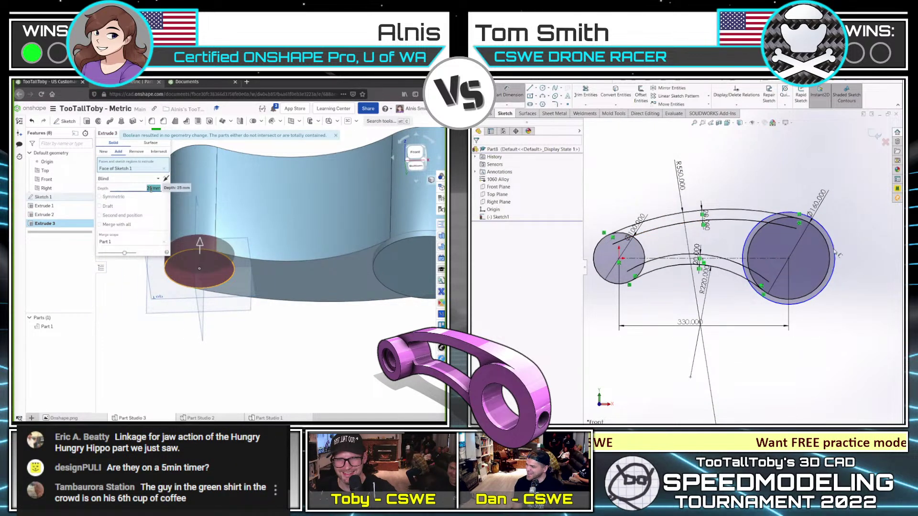
{"action": "left_click", "coordinate": [838, 251]}
{"action": "left_click", "coordinate": [855, 233]}
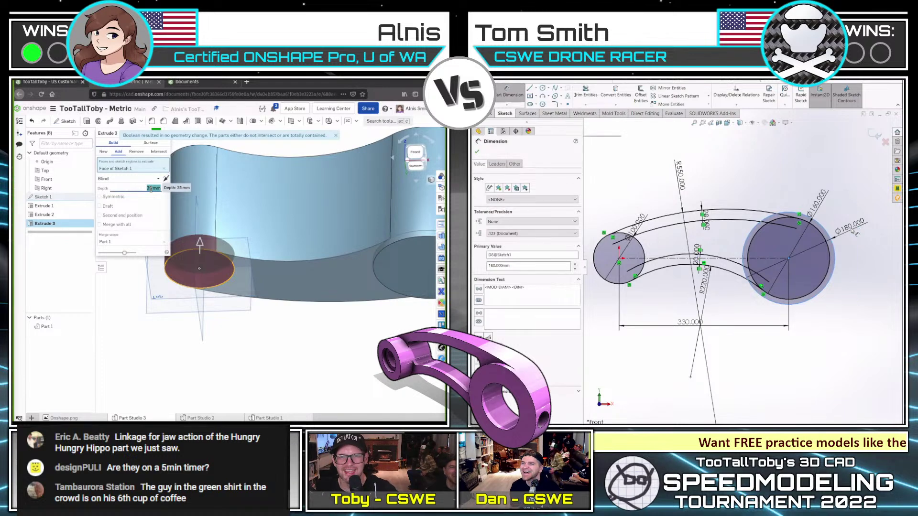
{"action": "type", "text": "90"}
{"action": "key", "text": "Return"}
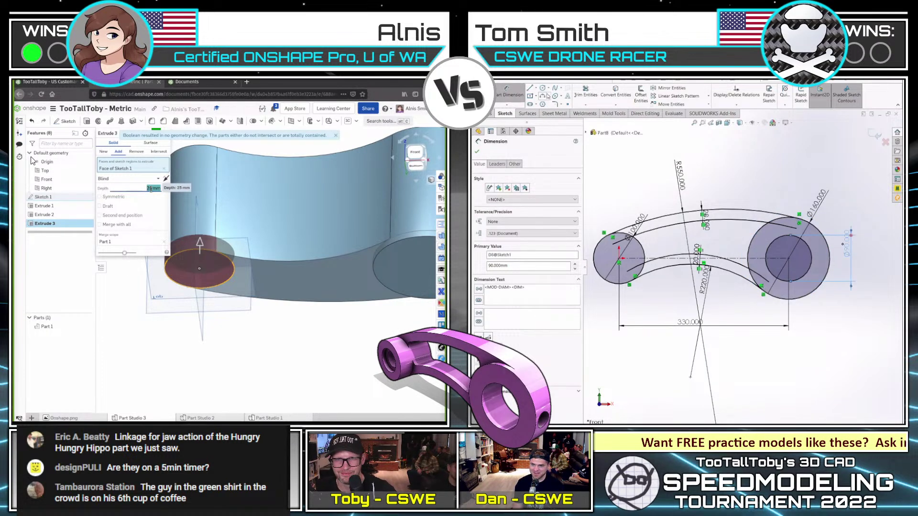
- Extrude the Onshape small circle 35 mm downward, and start a circle centred on the origin in the SolidWorks sketch
{"action": "key", "text": "c"}
{"action": "scroll", "coordinate": [621, 259], "scroll_direction": "down", "scroll_amount": 3}
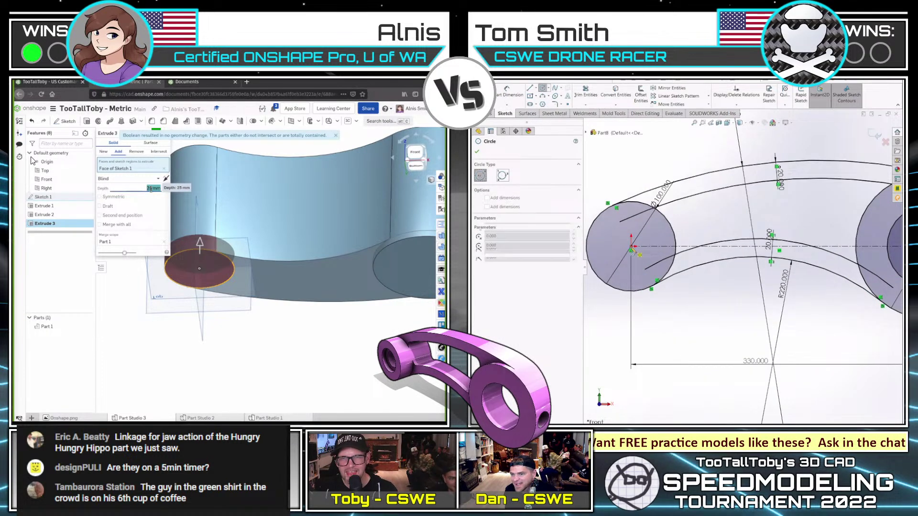
{"action": "left_click", "coordinate": [631, 248]}
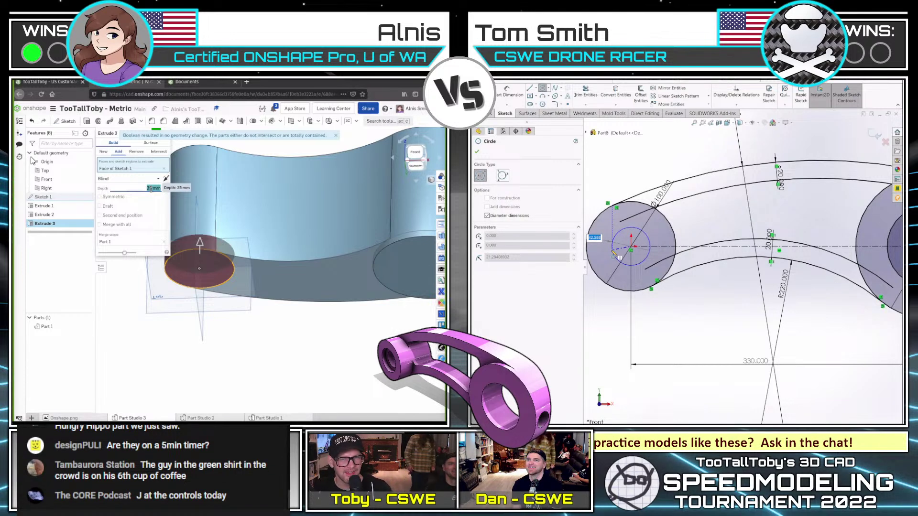
{"action": "key", "text": "Return"}
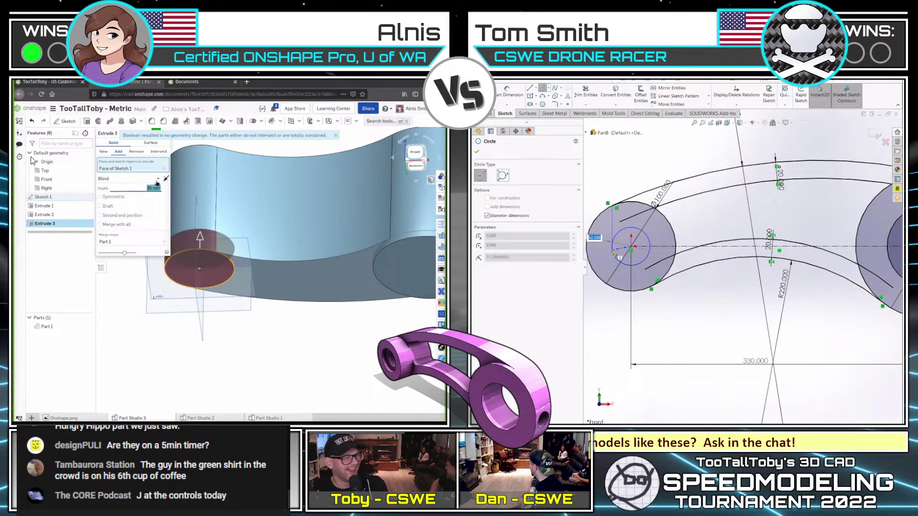
{"action": "left_click", "coordinate": [165, 178]}
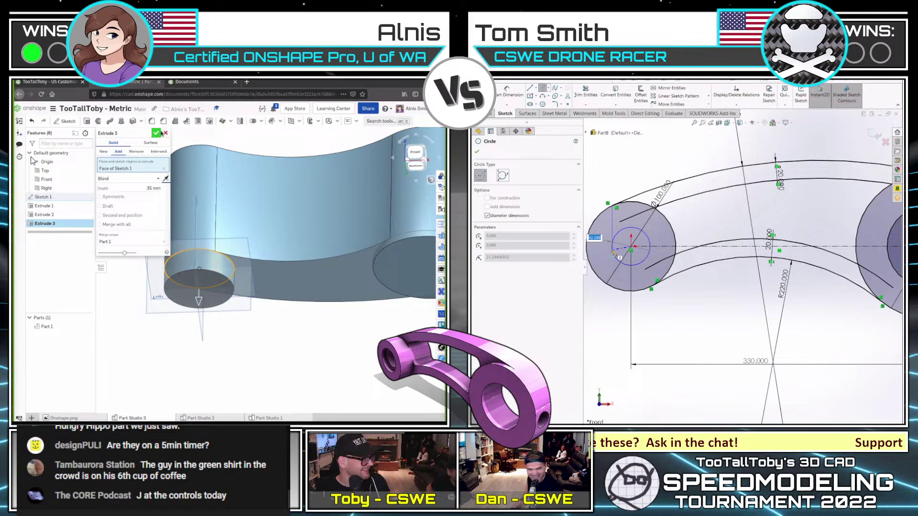
{"action": "left_click", "coordinate": [157, 134]}
- Set the diameter of the SolidWorks circle at the origin to 40 mm
{"action": "scroll", "coordinate": [244, 183], "scroll_direction": "down", "scroll_amount": 3}
{"action": "right_click_drag", "start_coordinate": [244, 184], "coordinate": [257, 188]}
{"action": "middle_click_drag", "start_coordinate": [256, 187], "coordinate": [201, 194]}
{"action": "right_click_drag", "start_coordinate": [201, 194], "coordinate": [194, 201]}
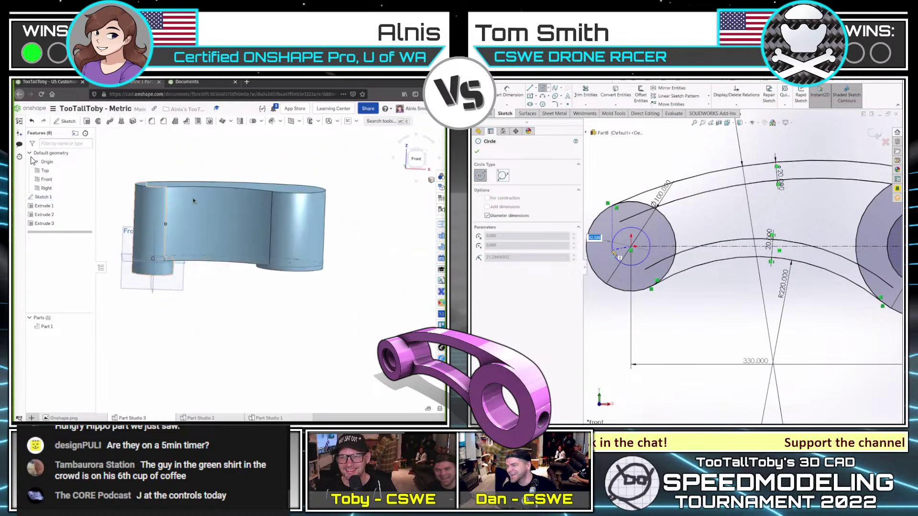
{"action": "type", "text": "40"}
{"action": "key", "text": "Return"}
- Create a new sketch on the Front plane in Onshape and view it face-on
{"action": "left_click", "coordinate": [124, 232]}
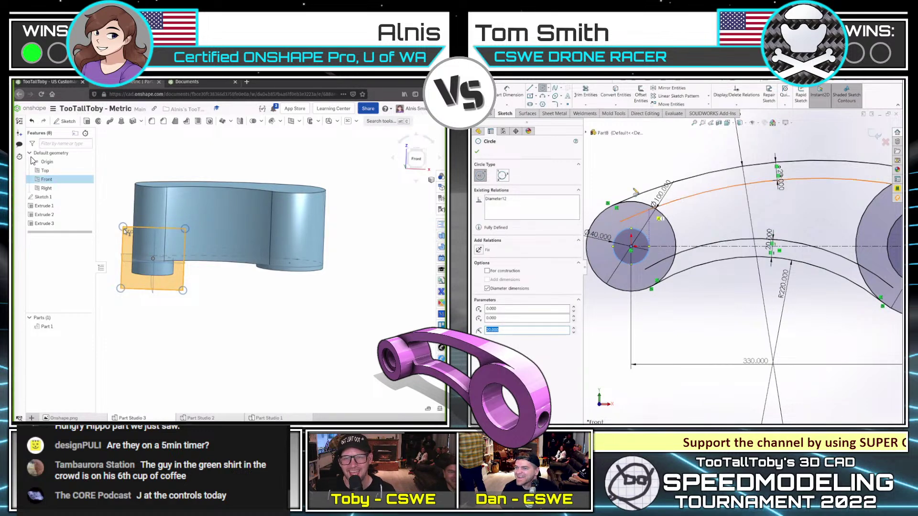
{"action": "scroll", "coordinate": [646, 186], "scroll_direction": "down", "scroll_amount": 3}
{"action": "scroll", "coordinate": [833, 254], "scroll_direction": "up", "scroll_amount": 2}
{"action": "scroll", "coordinate": [652, 180], "scroll_direction": "down", "scroll_amount": 3}
{"action": "key", "text": "shift+s"}
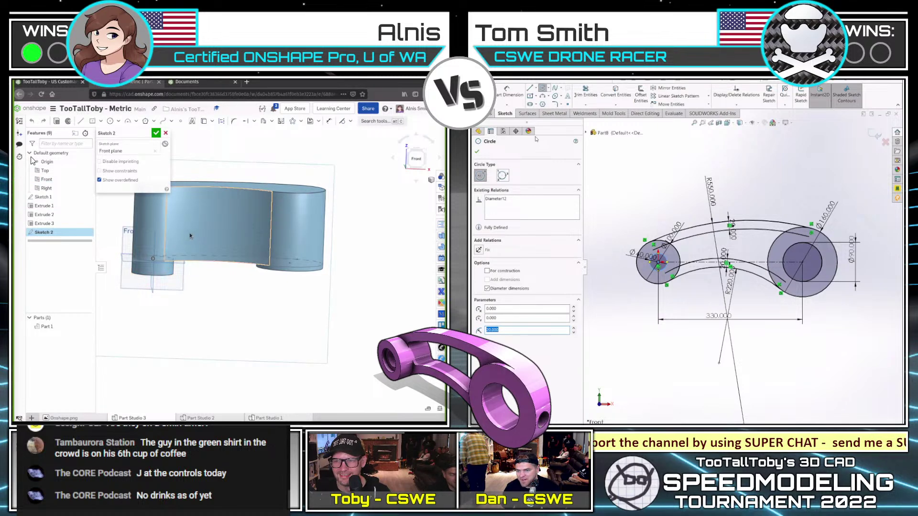
{"action": "key", "text": "n"}
- Bring the outline edges of both cylindrical ends into the Onshape Front plane sketch as reference geometry
{"action": "key", "text": "s"}
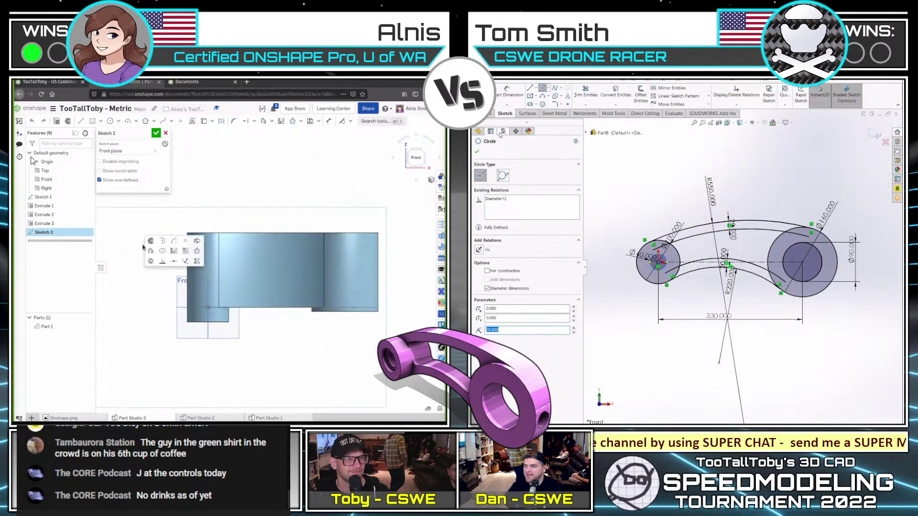
{"action": "left_click", "coordinate": [196, 241]}
{"action": "left_click", "coordinate": [204, 255]}
{"action": "key", "text": "Escape"}
{"action": "key", "text": "Escape"}
{"action": "left_click", "coordinate": [359, 262]}
{"action": "middle_click_drag", "start_coordinate": [233, 259], "coordinate": [270, 257]}
{"action": "key", "text": "Escape"}
{"action": "scroll", "coordinate": [240, 282], "scroll_direction": "up", "scroll_amount": 1}
- Draw an arc with a 150 mm radius in the Onshape sketch, starting on the outer edge of the small end
{"action": "key", "text": "a"}
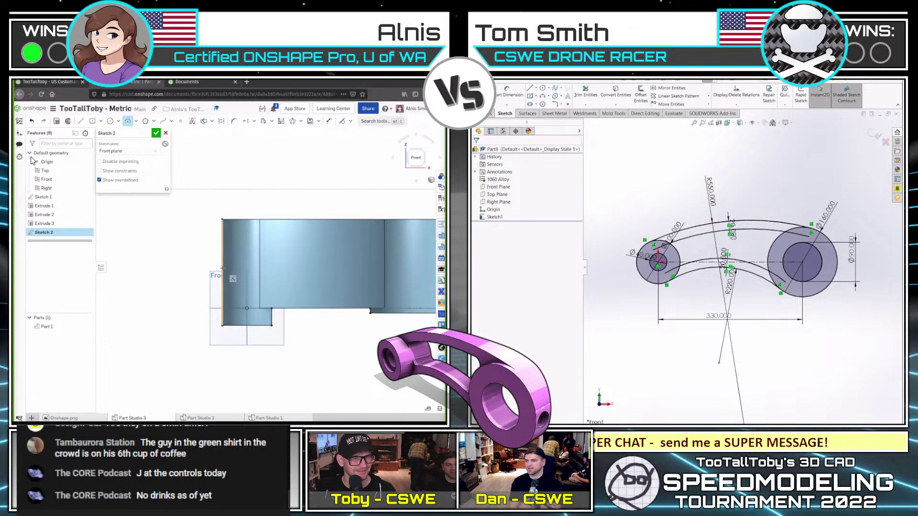
{"action": "left_click", "coordinate": [492, 113]}
{"action": "left_click", "coordinate": [292, 248]}
{"action": "scroll", "coordinate": [689, 330], "scroll_direction": "up", "scroll_amount": 1}
{"action": "left_click", "coordinate": [276, 245]}
{"action": "middle_click_drag", "start_coordinate": [688, 330], "coordinate": [710, 290]}
{"action": "type", "text": "15"}
{"action": "scroll", "coordinate": [711, 292], "scroll_direction": "up", "scroll_amount": 1}
{"action": "scroll", "coordinate": [711, 294], "scroll_direction": "down", "scroll_amount": 4}
{"action": "type", "text": "0"}
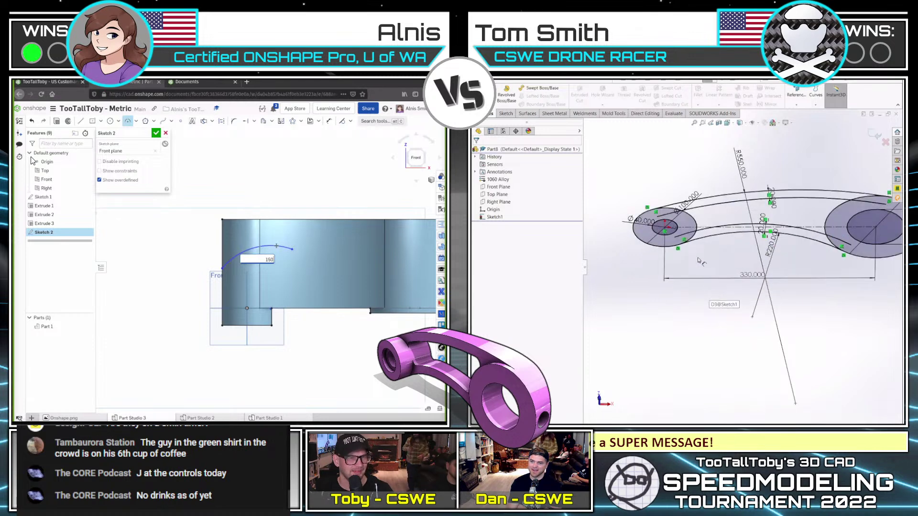
{"action": "key", "text": "Return"}
- Draw a second, downward-curving arc from the first arc's end in Onshape, and pick the small-end ring for a SolidWorks boss extrusion
{"action": "scroll", "coordinate": [710, 239], "scroll_direction": "down", "scroll_amount": 1}
{"action": "middle_click_drag", "start_coordinate": [330, 231], "coordinate": [297, 232]}
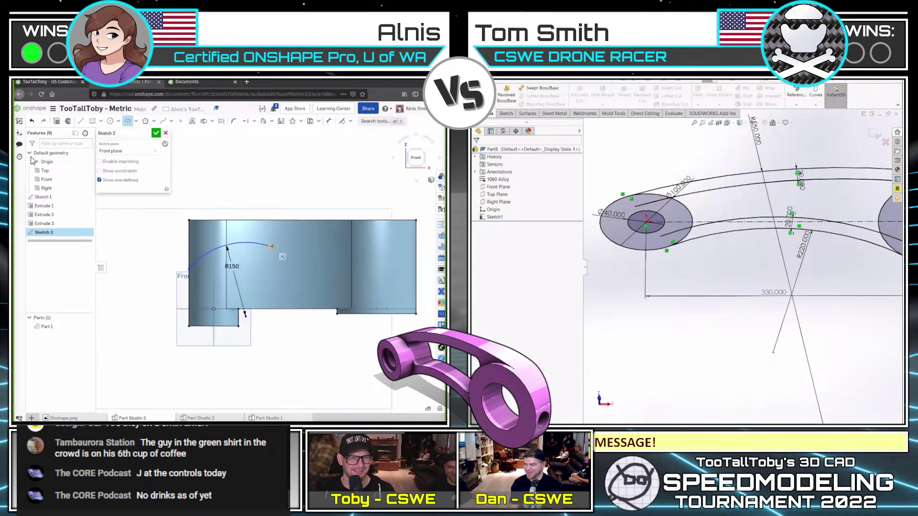
{"action": "left_click", "coordinate": [344, 256]}
{"action": "left_click", "coordinate": [618, 234]}
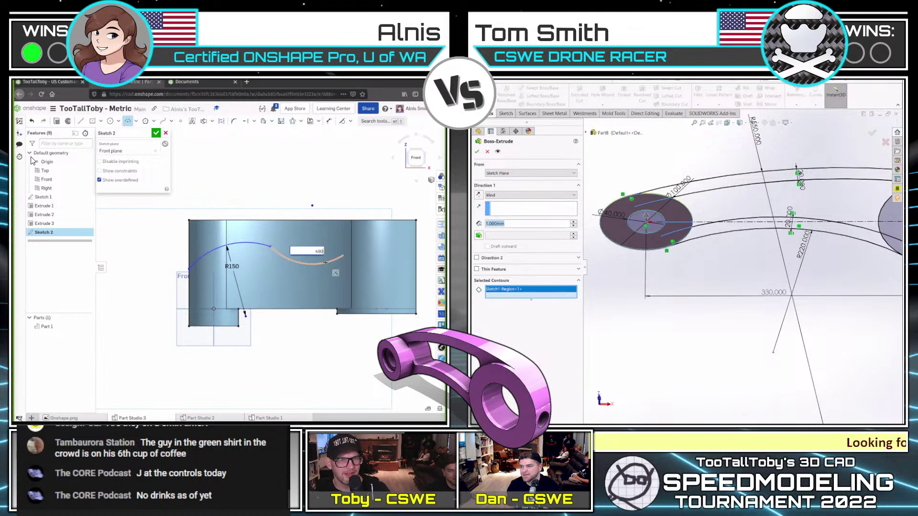
{"action": "key", "text": "Return"}
- Make the two Onshape arcs tangent and reposition the second arc's free end over the large cylindrical end
{"action": "key", "text": "t"}
{"action": "left_click", "coordinate": [292, 263]}
{"action": "left_click", "coordinate": [263, 245]}
{"action": "scroll", "coordinate": [351, 257], "scroll_direction": "down", "scroll_amount": 2}
{"action": "middle_click_drag", "start_coordinate": [351, 258], "coordinate": [260, 255]}
{"action": "key", "text": "Escape"}
{"action": "left_click_drag", "start_coordinate": [417, 270], "coordinate": [280, 244]}
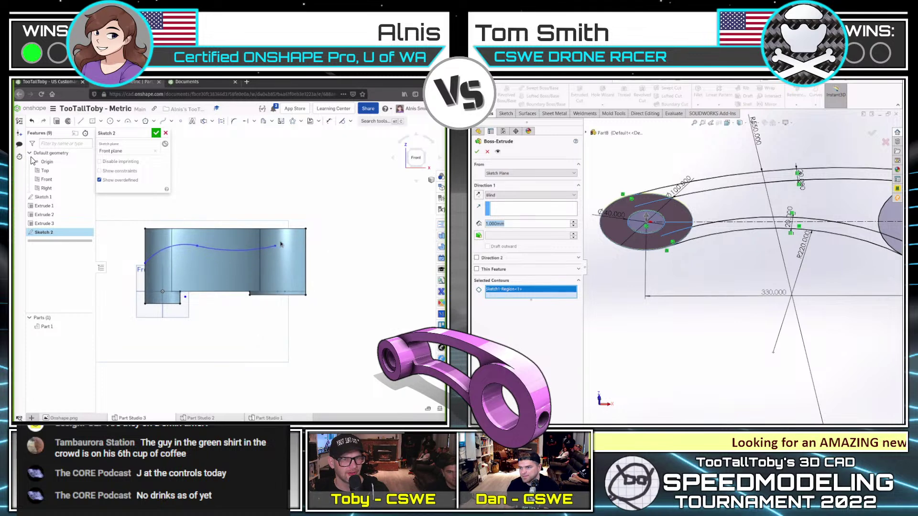
- Draw a third Onshape arc of 200 mm radius ending on the large end's outer edge, and make it tangent to the middle arc
{"action": "scroll", "coordinate": [281, 246], "scroll_direction": "up", "scroll_amount": 2}
{"action": "key", "text": "a"}
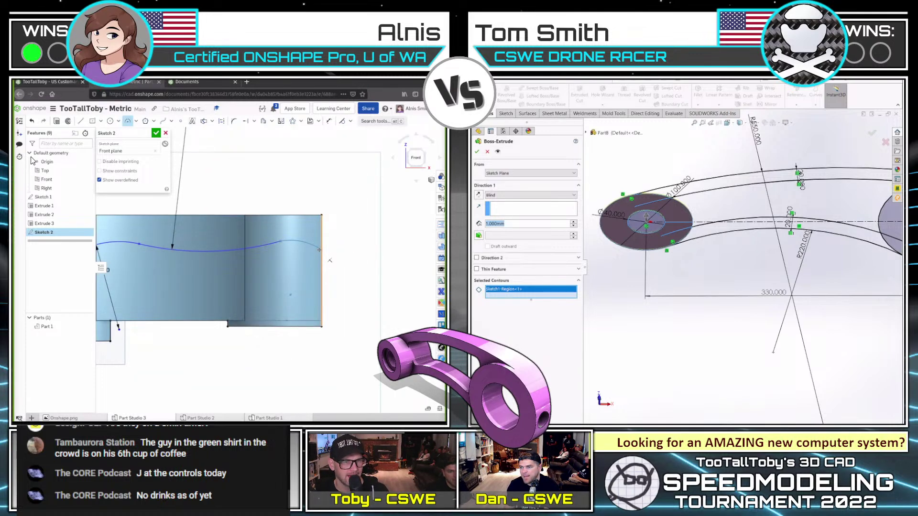
{"action": "key", "text": "Escape"}
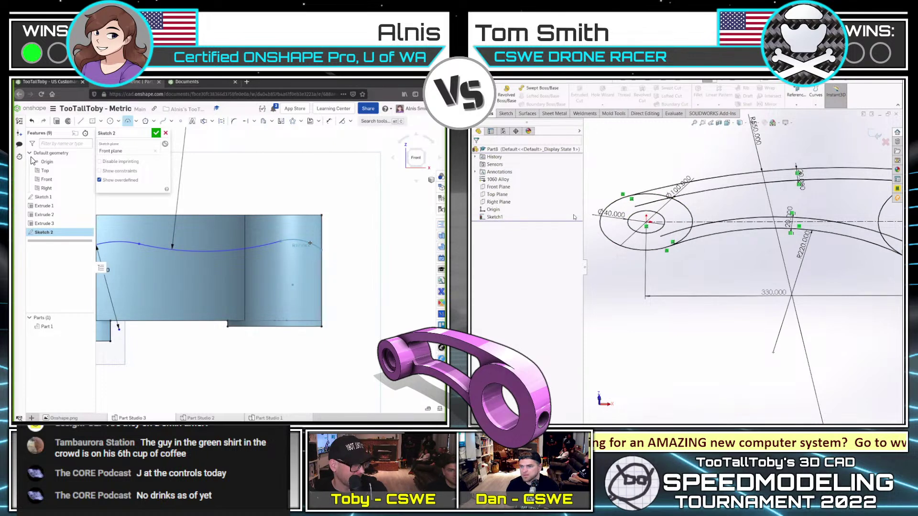
{"action": "left_click", "coordinate": [310, 243]}
{"action": "scroll", "coordinate": [618, 227], "scroll_direction": "up", "scroll_amount": 4}
{"action": "type", "text": "2"}
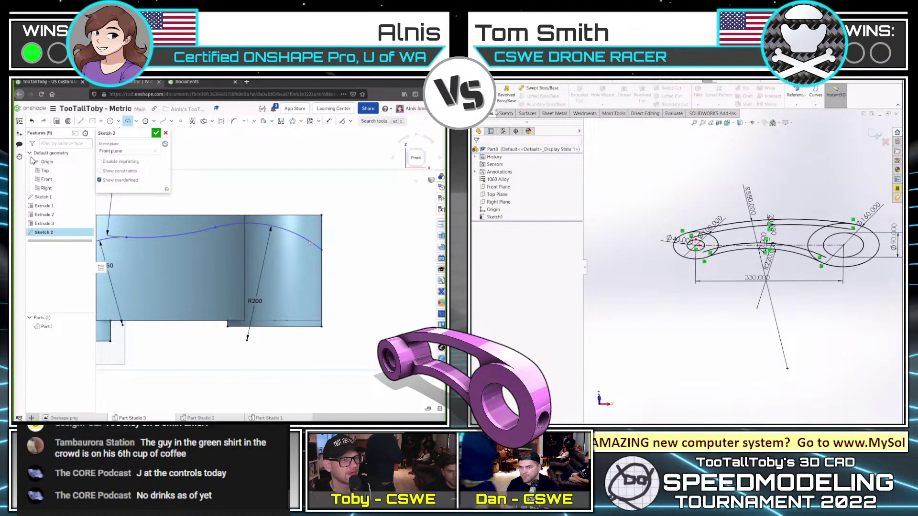
{"action": "scroll", "coordinate": [226, 243], "scroll_direction": "down", "scroll_amount": 2}
{"action": "key", "text": "t"}
{"action": "middle_click_drag", "start_coordinate": [226, 243], "coordinate": [277, 210]}
{"action": "key", "text": "Escape"}
- Dimension the third Onshape arc's end 40 mm above the large end's bottom edge, and add the arm and large-ring regions to the SolidWorks extrusion
{"action": "key", "text": "d"}
{"action": "scroll", "coordinate": [727, 232], "scroll_direction": "down", "scroll_amount": 3}
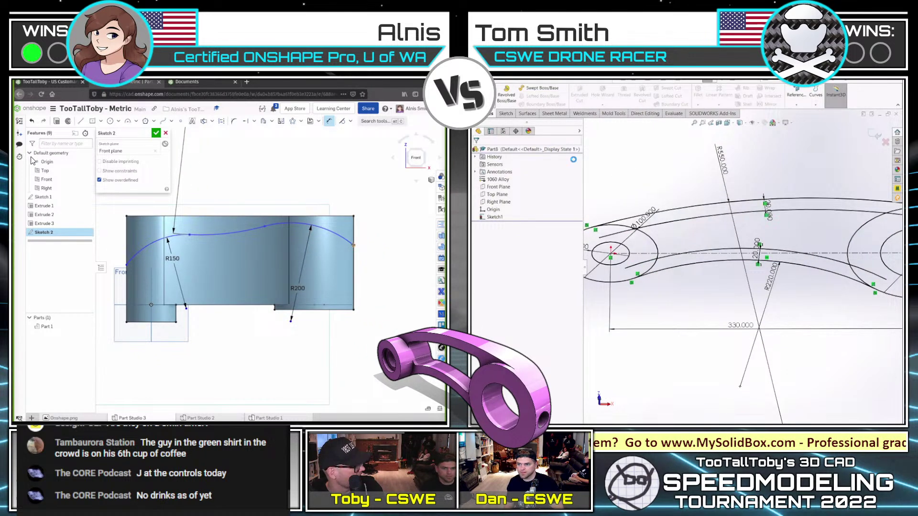
{"action": "left_click", "coordinate": [348, 309]}
{"action": "left_click", "coordinate": [643, 247]}
{"action": "left_click", "coordinate": [387, 293]}
{"action": "scroll", "coordinate": [651, 252], "scroll_direction": "up", "scroll_amount": 4}
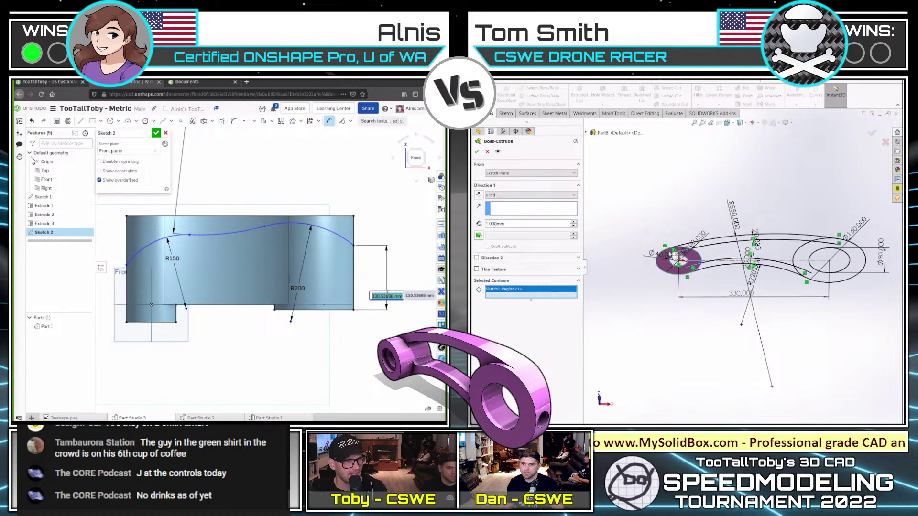
{"action": "type", "text": "40"}
{"action": "left_click", "coordinate": [715, 241]}
{"action": "key", "text": "Return"}
{"action": "left_click", "coordinate": [721, 265]}
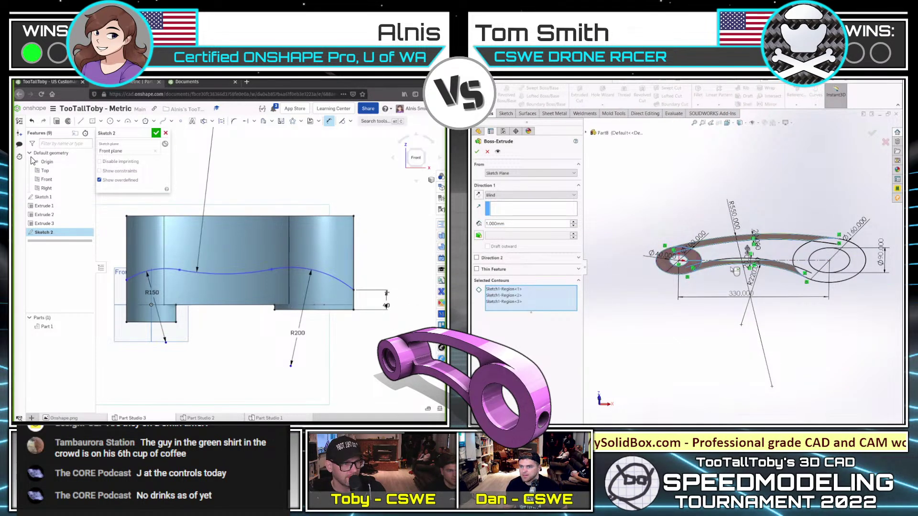
{"action": "left_click", "coordinate": [813, 276]}
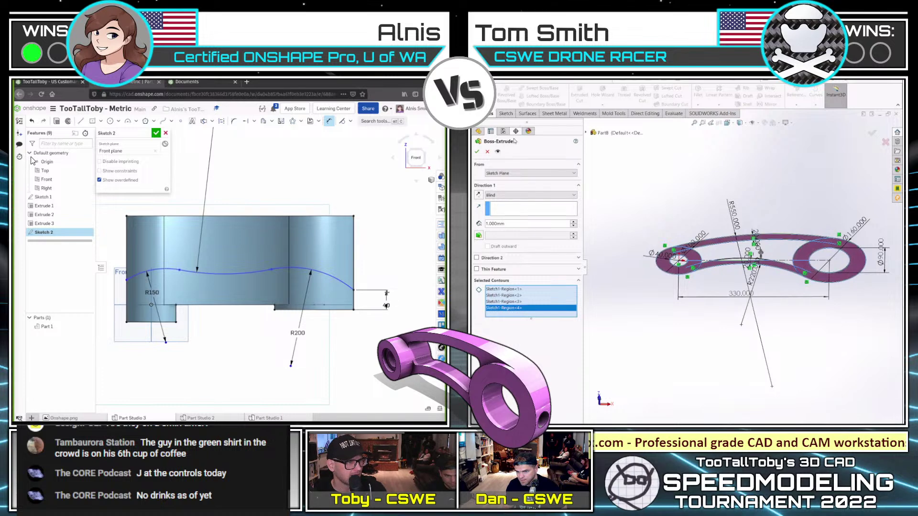
- Dimension the third arc's peak 60 mm above the large end's bottom edge in Onshape, and complete the 50 mm SolidWorks boss extrusion
{"action": "scroll", "coordinate": [375, 295], "scroll_direction": "up", "scroll_amount": 2}
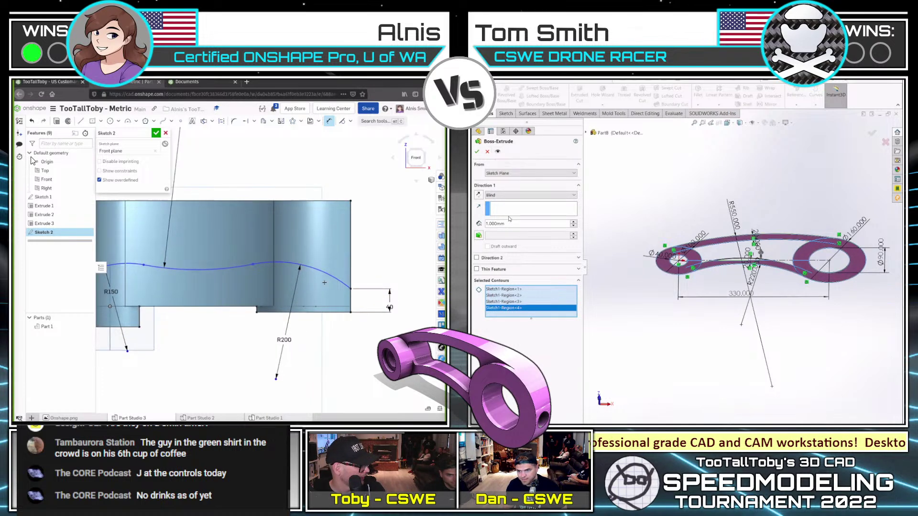
{"action": "middle_click_drag", "start_coordinate": [316, 280], "coordinate": [333, 274]}
{"action": "left_click_drag", "start_coordinate": [510, 224], "coordinate": [494, 224]}
{"action": "left_click", "coordinate": [295, 257]}
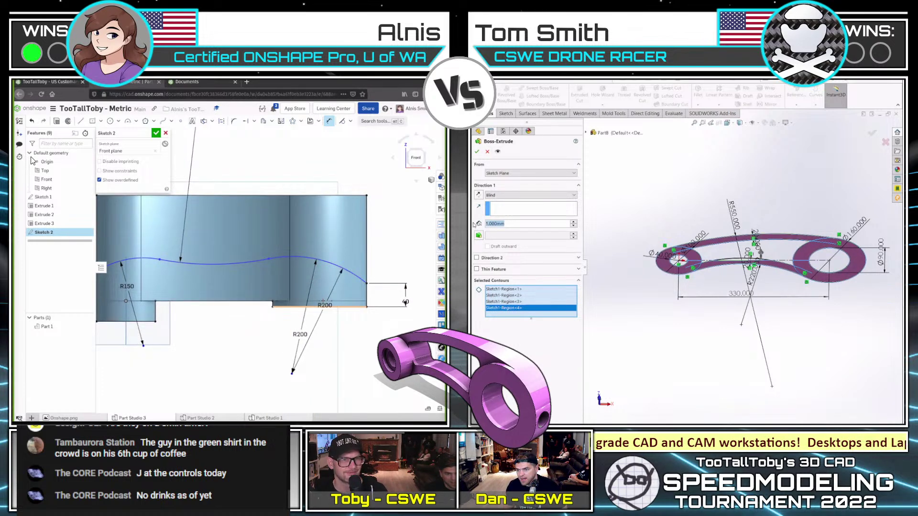
{"action": "left_click", "coordinate": [324, 306]}
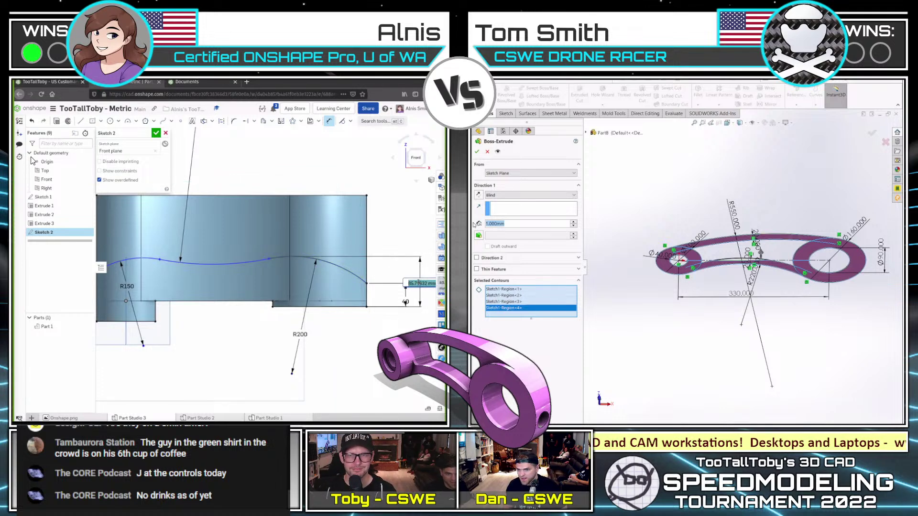
{"action": "key", "text": "Return"}
{"action": "type", "text": "60"}
{"action": "middle_click_drag", "start_coordinate": [165, 261], "coordinate": [225, 249]}
{"action": "key", "text": "Return"}
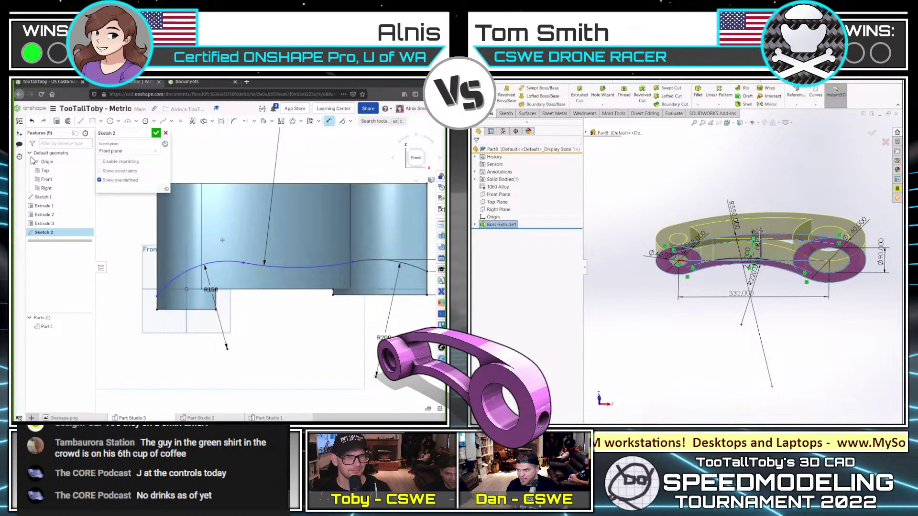
- Dimension the first Onshape arc's starting point 65 mm above the small end's bottom edge
{"action": "left_click", "coordinate": [633, 161]}
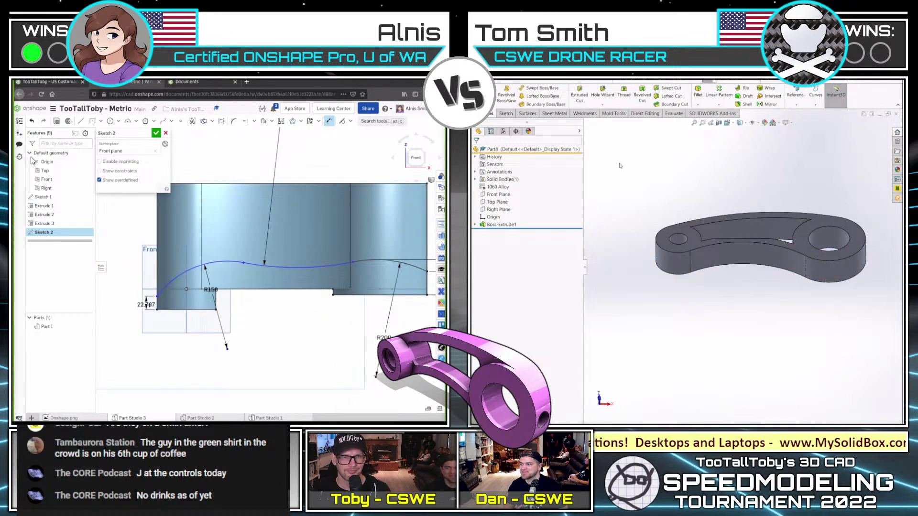
{"action": "left_click", "coordinate": [799, 223]}
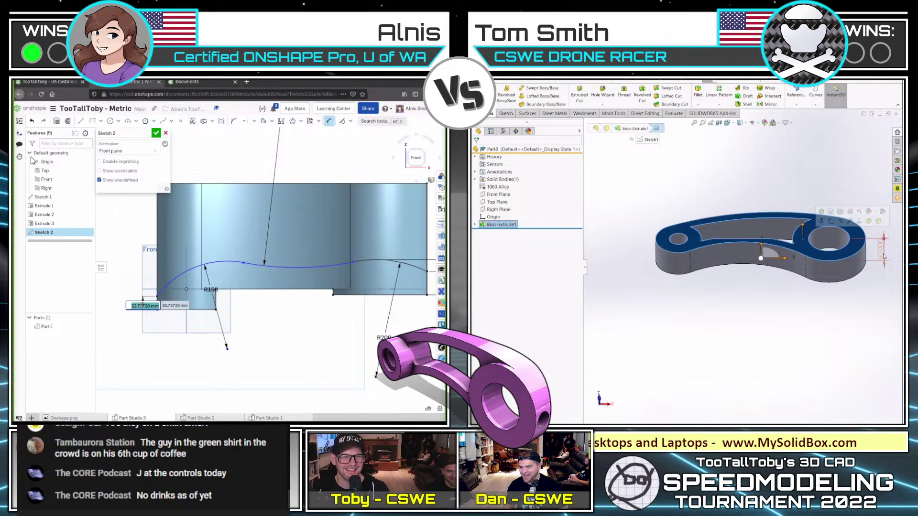
{"action": "type", "text": "65"}
{"action": "key", "text": "Return"}
{"action": "left_click", "coordinate": [754, 194]}
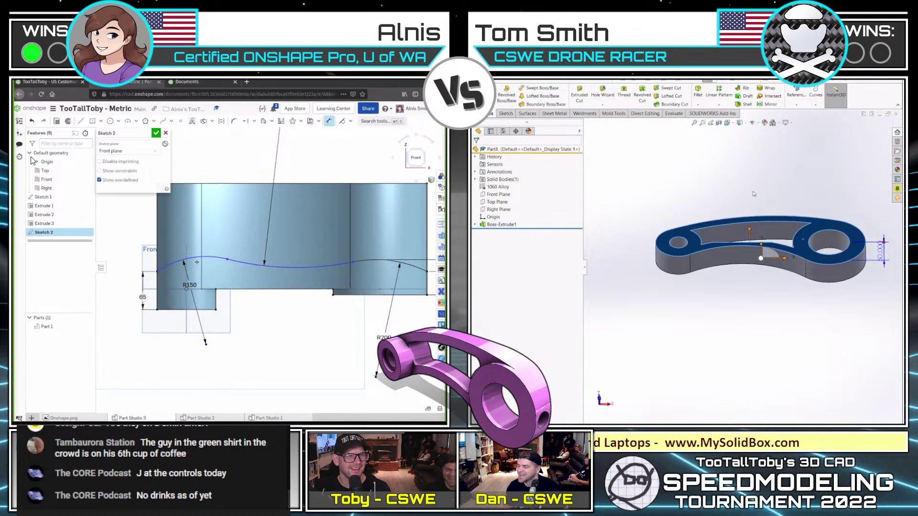
- Dimension the first arc's peak 90 mm above the small end's bottom edge in Onshape, and open the SolidWorks base sketch for editing
{"action": "left_click", "coordinate": [192, 256]}
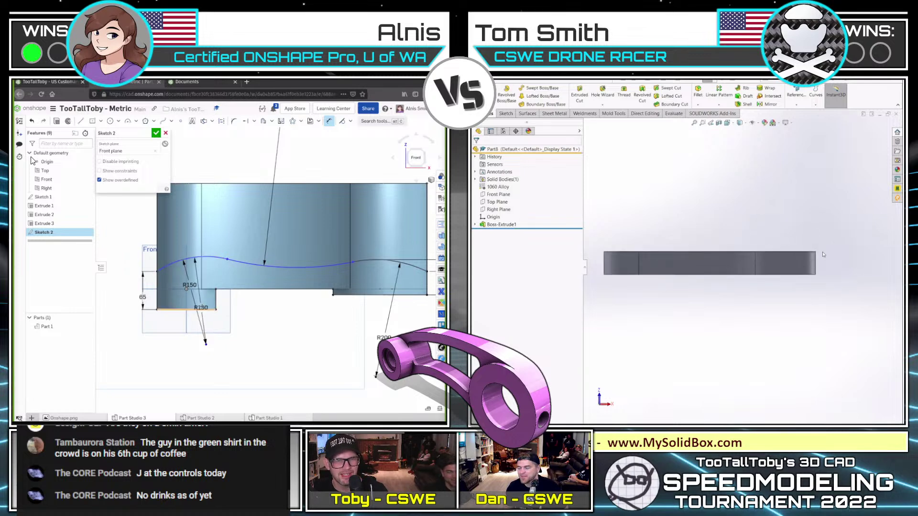
{"action": "left_click", "coordinate": [196, 309]}
{"action": "left_click", "coordinate": [475, 225]}
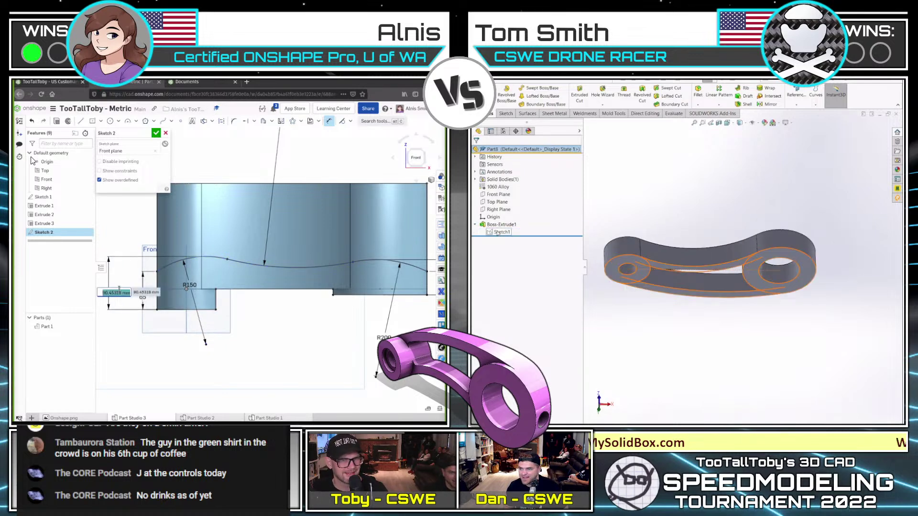
{"action": "left_click", "coordinate": [501, 232]}
{"action": "type", "text": "90"}
{"action": "key", "text": "Return"}
{"action": "left_click", "coordinate": [500, 213]}
- Close the region above the Onshape arcs with the body's outline, and reuse the base sketch for a second SolidWorks boss extrusion
{"action": "scroll", "coordinate": [181, 269], "scroll_direction": "down", "scroll_amount": 1}
{"action": "key", "text": "Escape"}
{"action": "scroll", "coordinate": [761, 224], "scroll_direction": "up", "scroll_amount": 2}
{"action": "scroll", "coordinate": [770, 234], "scroll_direction": "down", "scroll_amount": 2}
{"action": "key", "text": "l"}
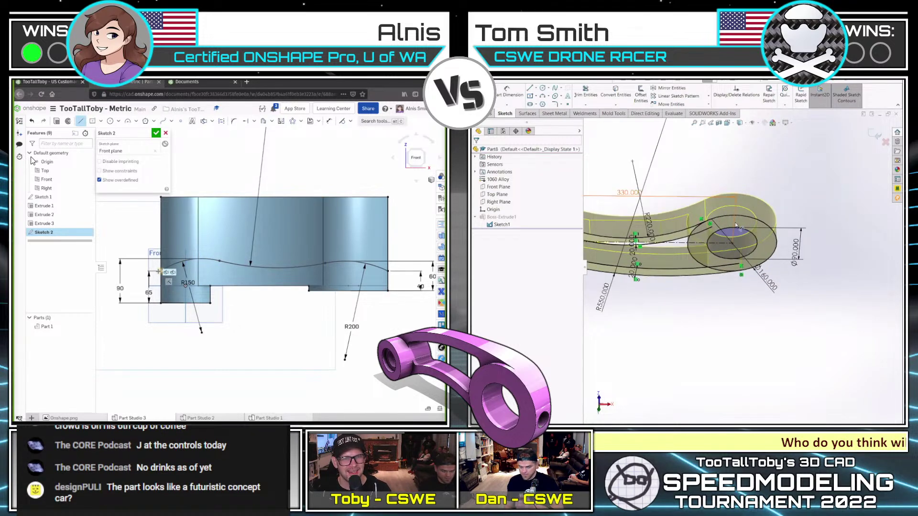
{"action": "right_click_drag", "start_coordinate": [167, 247], "coordinate": [183, 255]}
{"action": "left_click", "coordinate": [877, 135]}
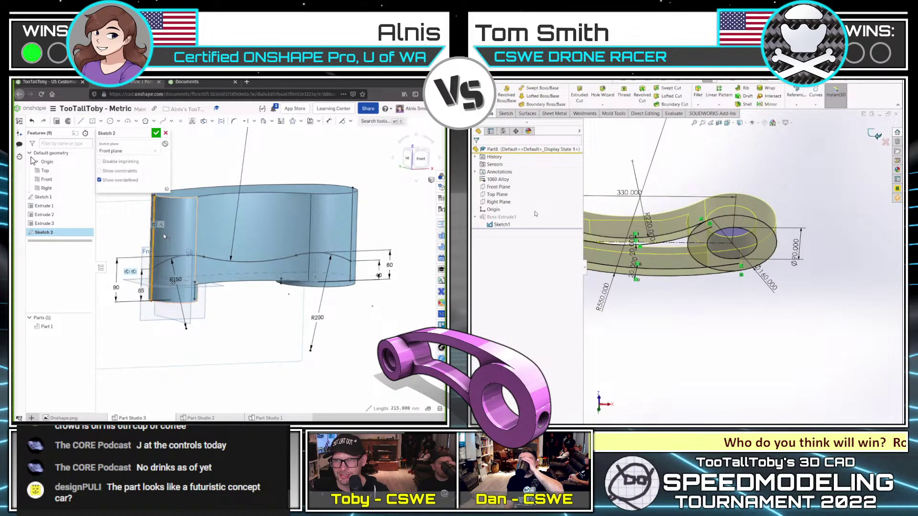
{"action": "left_click", "coordinate": [502, 232]}
{"action": "left_click", "coordinate": [226, 190]}
{"action": "key", "text": "s"}
{"action": "left_click", "coordinate": [254, 188]}
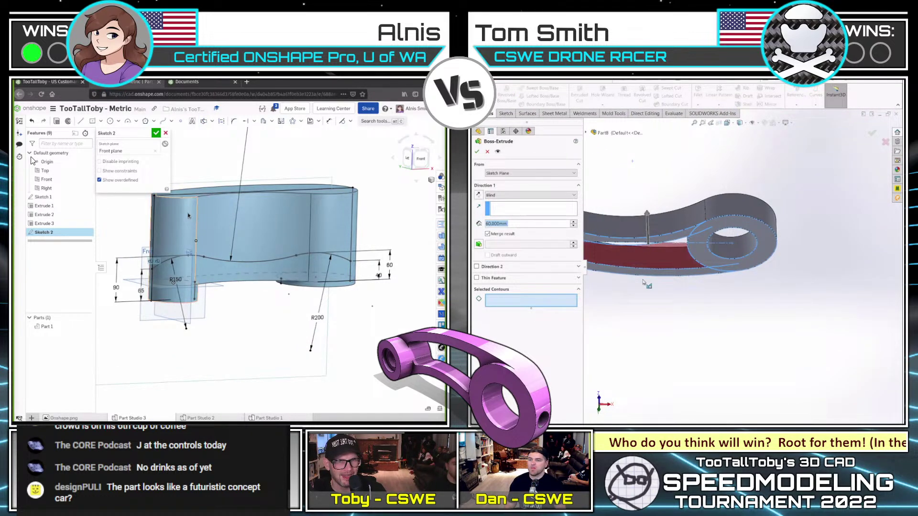
- Extrude the large-end ring 10 mm in the reversed direction in SolidWorks, and remove the material above the Onshape arcs with a symmetric cut
{"action": "left_click", "coordinate": [768, 246]}
{"action": "key", "text": "shift+e"}
{"action": "left_click", "coordinate": [478, 195]}
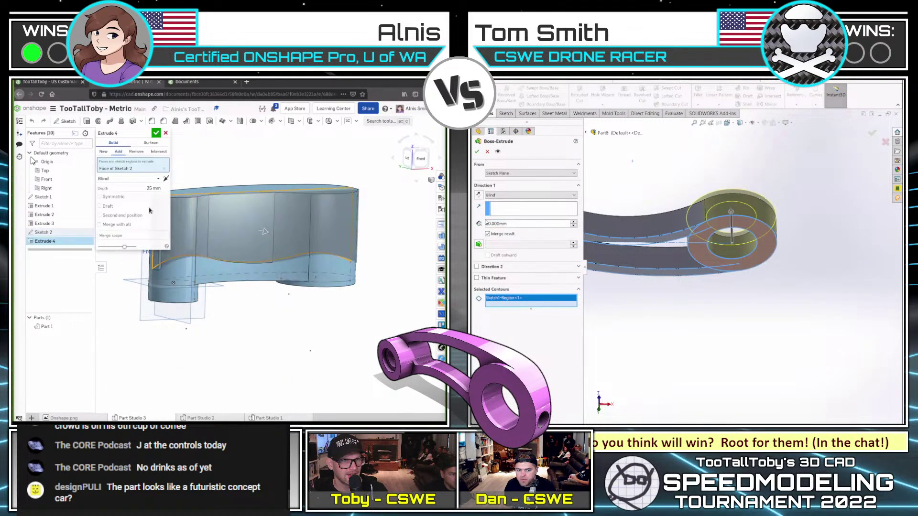
{"action": "left_click", "coordinate": [136, 152]}
{"action": "double_click", "coordinate": [515, 223]}
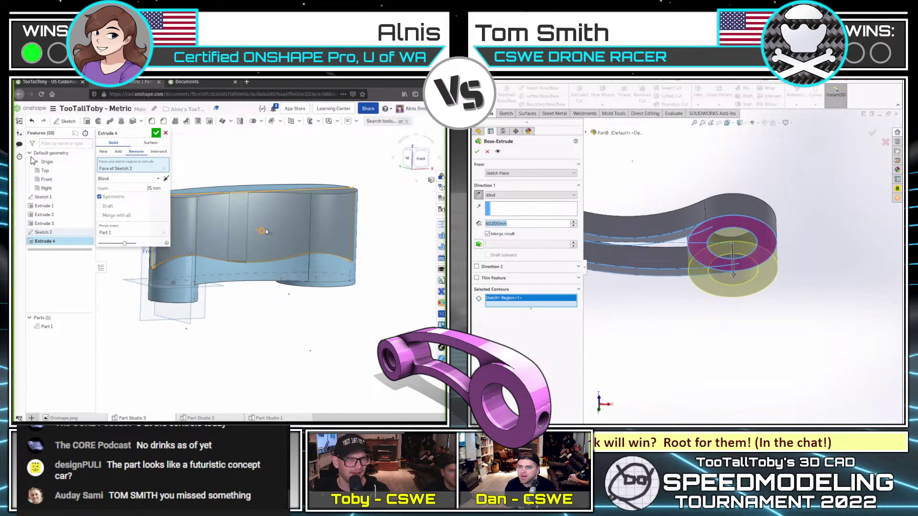
{"action": "left_click_drag", "start_coordinate": [267, 232], "coordinate": [360, 248]}
{"action": "type", "text": "10"}
{"action": "key", "text": "Return"}
{"action": "left_click", "coordinate": [156, 133]}
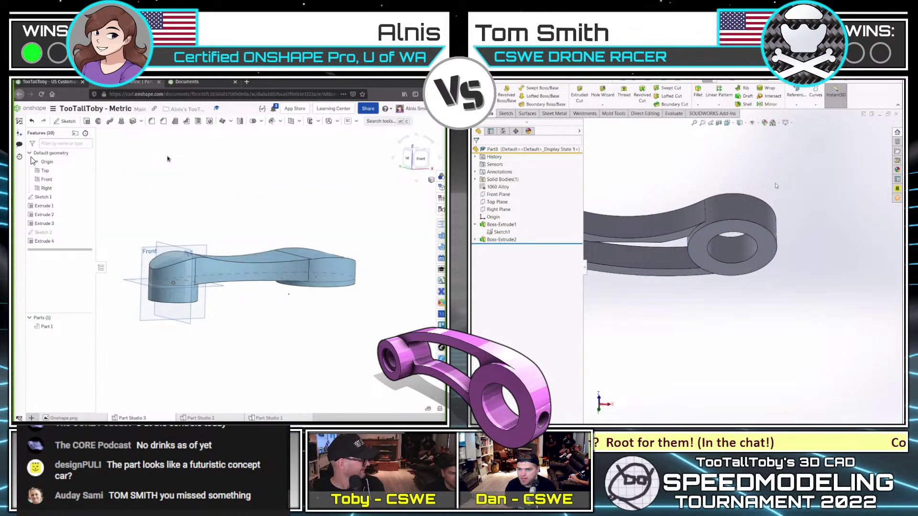
- Start a hole feature in Onshape centred on the underside of the small cylindrical end
{"action": "key", "text": "ctrl+6"}
{"action": "scroll", "coordinate": [771, 256], "scroll_direction": "up", "scroll_amount": 3}
{"action": "right_click_drag", "start_coordinate": [230, 244], "coordinate": [221, 214]}
{"action": "scroll", "coordinate": [681, 260], "scroll_direction": "down", "scroll_amount": 1}
{"action": "key", "text": "s"}
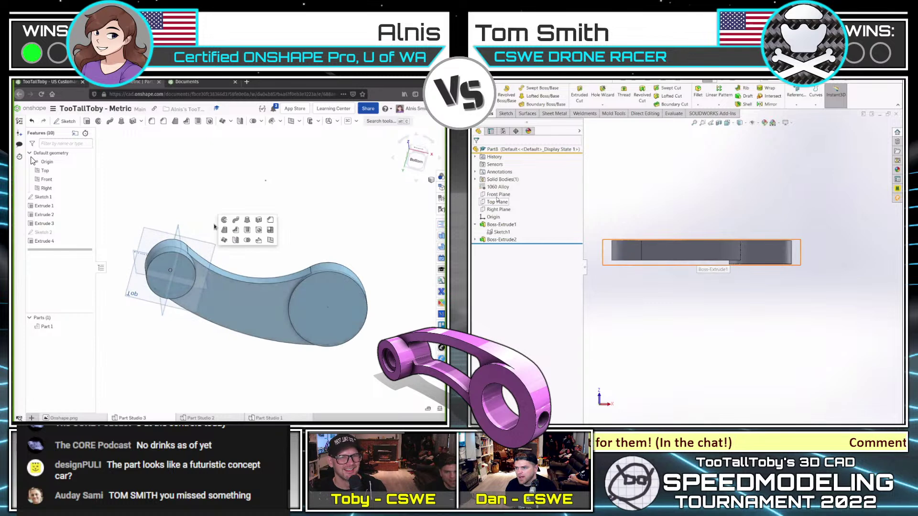
{"action": "left_click", "coordinate": [246, 230]}
{"action": "scroll", "coordinate": [211, 244], "scroll_direction": "up", "scroll_amount": 3}
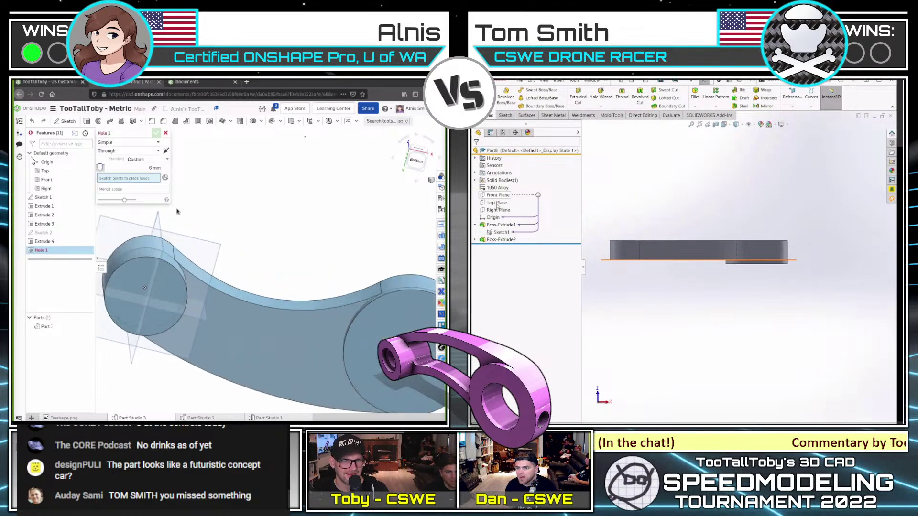
{"action": "left_click", "coordinate": [145, 290]}
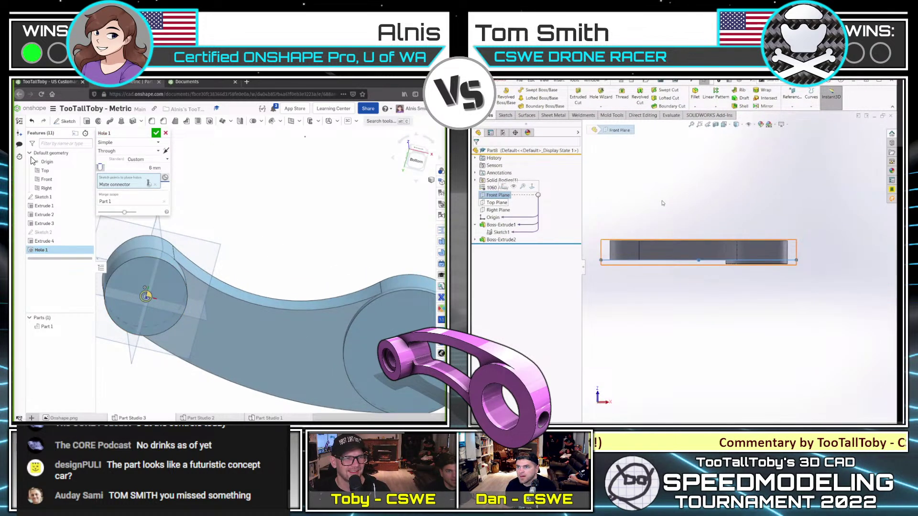
- Make the Onshape hole a 40 mm through counterbore, 60 mm wide and 10 mm deep, and start an arc sketch on the SolidWorks Top Plane
{"action": "left_click", "coordinate": [497, 202]}
{"action": "left_click", "coordinate": [127, 142]}
{"action": "left_click", "coordinate": [126, 162]}
{"action": "left_click", "coordinate": [506, 114]}
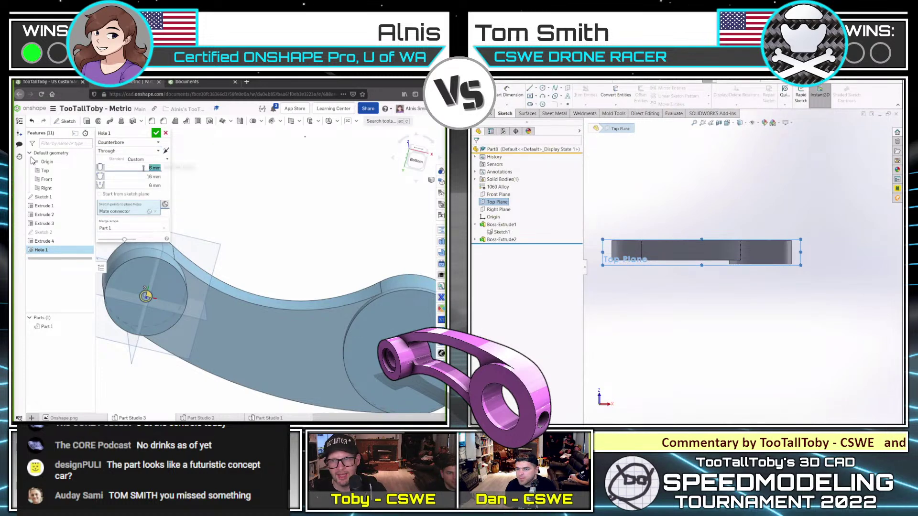
{"action": "left_click", "coordinate": [485, 94]}
{"action": "scroll", "coordinate": [631, 260], "scroll_direction": "down", "scroll_amount": 2}
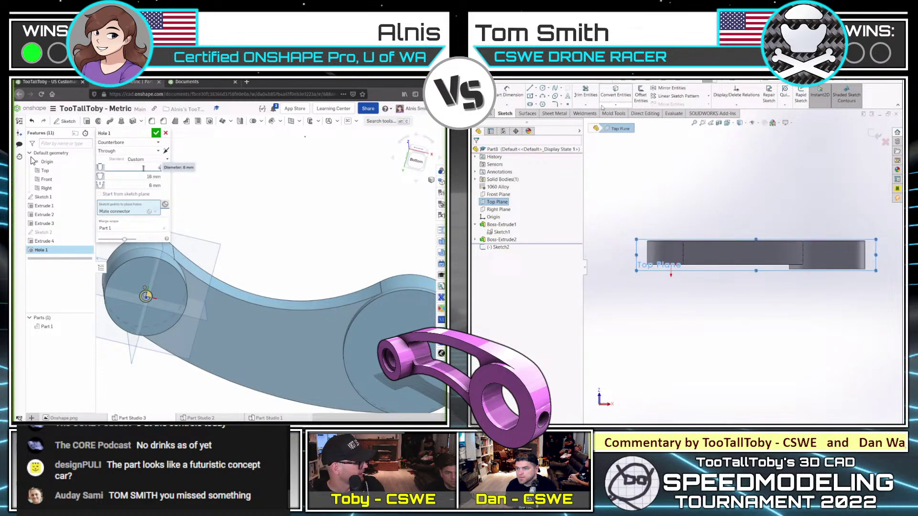
{"action": "type", "text": "60"}
{"action": "key", "text": "Tab"}
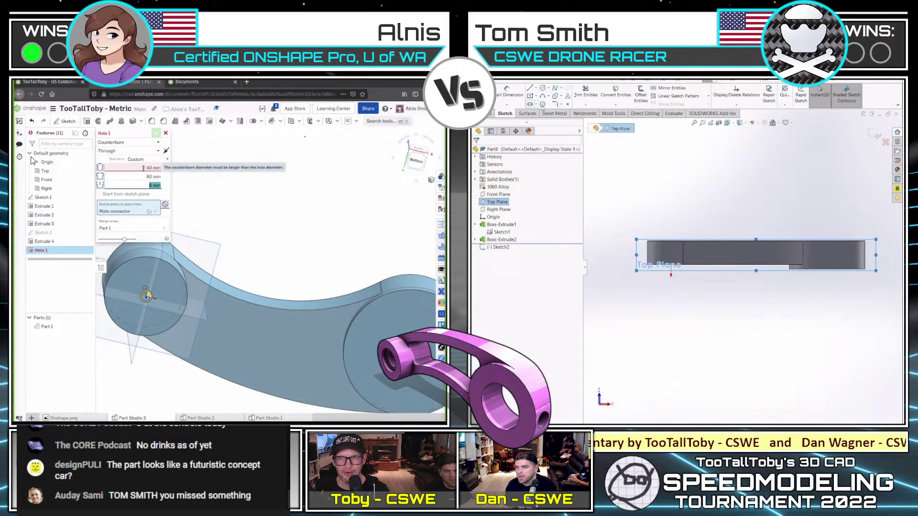
{"action": "type", "text": "10"}
{"action": "left_click", "coordinate": [542, 97]}
{"action": "key", "text": "Return"}
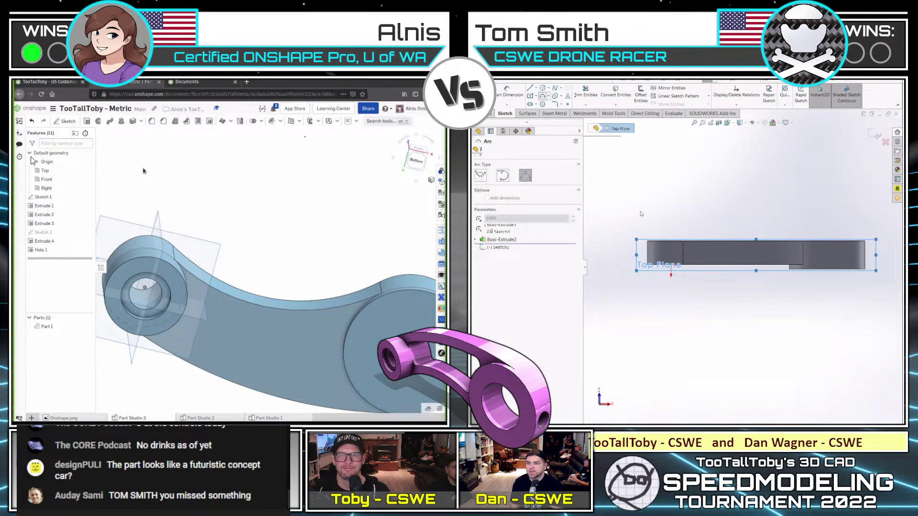
- Draw two connected, oppositely curved arcs above the body from the small end in SolidWorks, and start a second hole in Onshape
{"action": "left_click", "coordinate": [635, 233]}
{"action": "middle_click_drag", "start_coordinate": [337, 226], "coordinate": [195, 178]}
{"action": "key", "text": "s"}
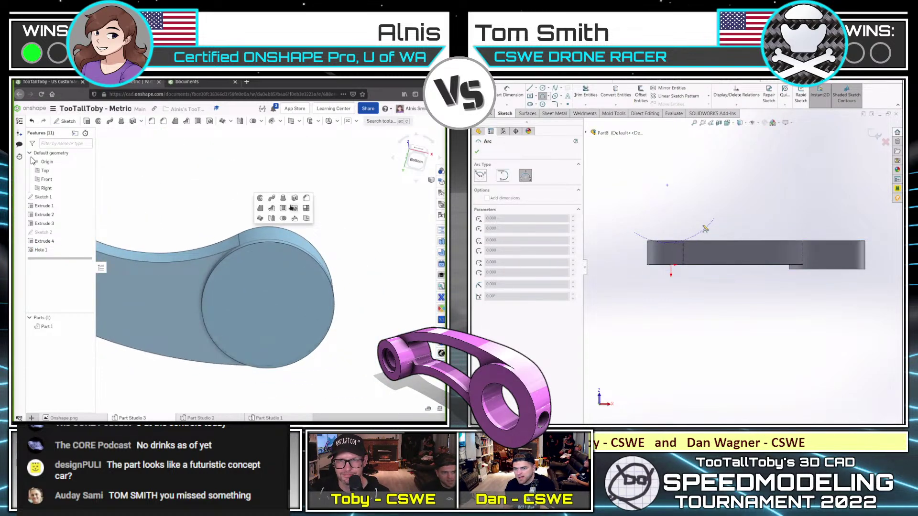
{"action": "left_click", "coordinate": [294, 208]}
{"action": "left_click", "coordinate": [715, 220]}
{"action": "left_click", "coordinate": [714, 218]}
{"action": "left_click", "coordinate": [788, 222]}
{"action": "left_click", "coordinate": [793, 223]}
- Centre the second Onshape hole on the large end's underside, and add a third upward-bulging arc over the large end in SolidWorks
{"action": "right_click_drag", "start_coordinate": [235, 265], "coordinate": [255, 252]}
{"action": "left_click", "coordinate": [276, 496]}
{"action": "left_click", "coordinate": [788, 223]}
{"action": "left_click", "coordinate": [860, 222]}
{"action": "left_click", "coordinate": [165, 205]}
{"action": "left_click", "coordinate": [845, 212]}
{"action": "key", "text": "Escape"}
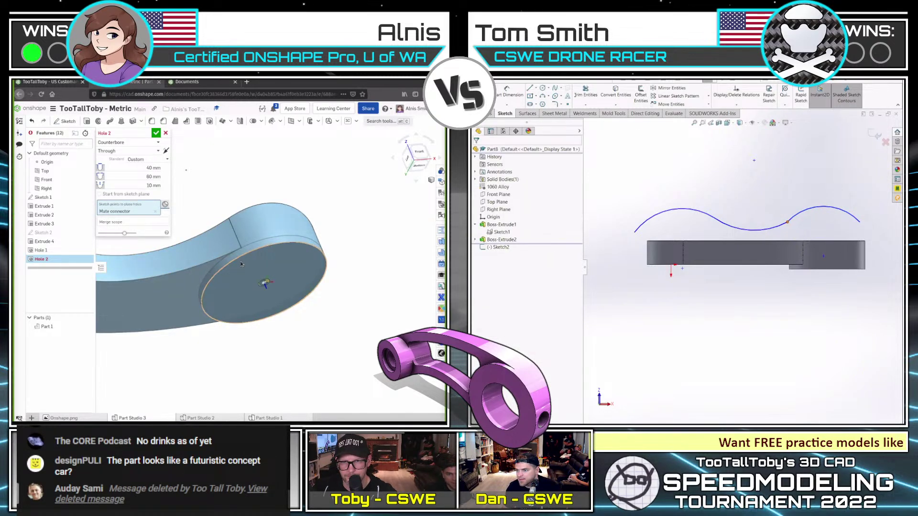
- Make the three SolidWorks arcs tangent at both joints, and change the large-end hole in Onshape to a simple through hole
{"action": "left_click", "coordinate": [796, 214]}
{"action": "left_click", "coordinate": [127, 143]}
{"action": "left_click", "coordinate": [118, 154]}
{"action": "left_click", "coordinate": [715, 218]}
{"action": "left_click", "coordinate": [145, 168]}
{"action": "left_click", "coordinate": [693, 183]}
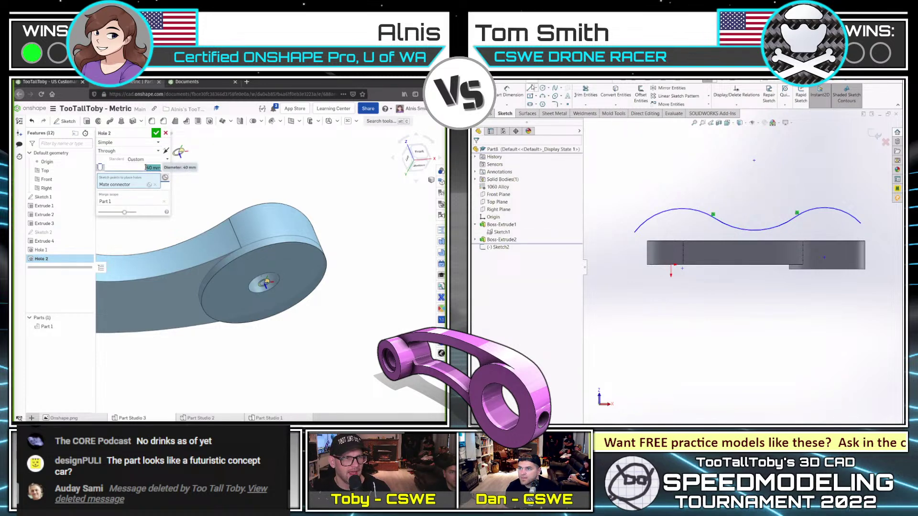
- Dimension the small-end arc's radius as 150 mm and the large-end arc's radius as 200 mm in the SolidWorks sketch
{"action": "left_click", "coordinate": [507, 90]}
{"action": "left_click", "coordinate": [675, 213]}
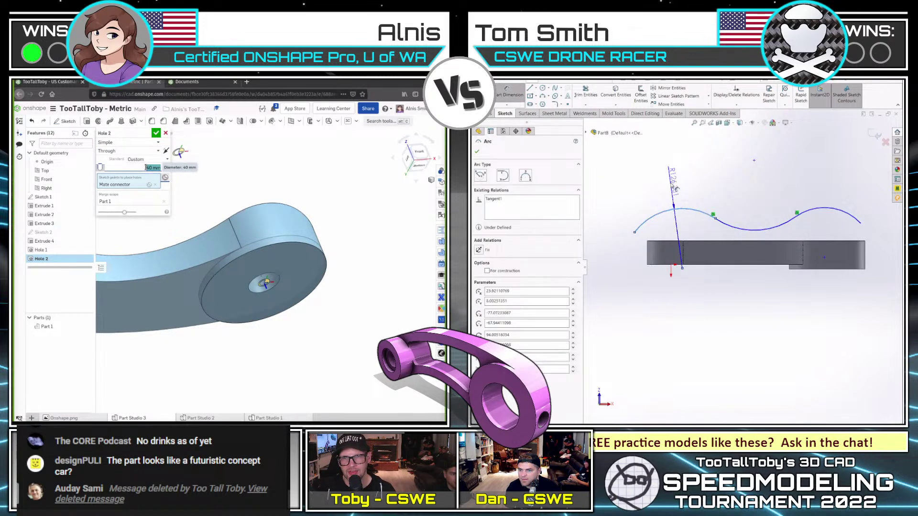
{"action": "left_click", "coordinate": [675, 188]}
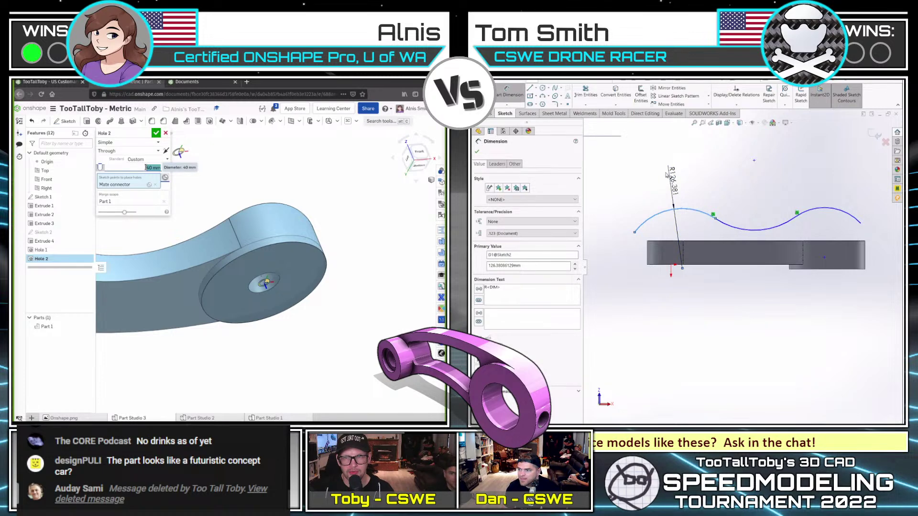
{"action": "type", "text": "150"}
{"action": "key", "text": "Return"}
{"action": "left_click", "coordinate": [842, 181]}
{"action": "left_click", "coordinate": [840, 173]}
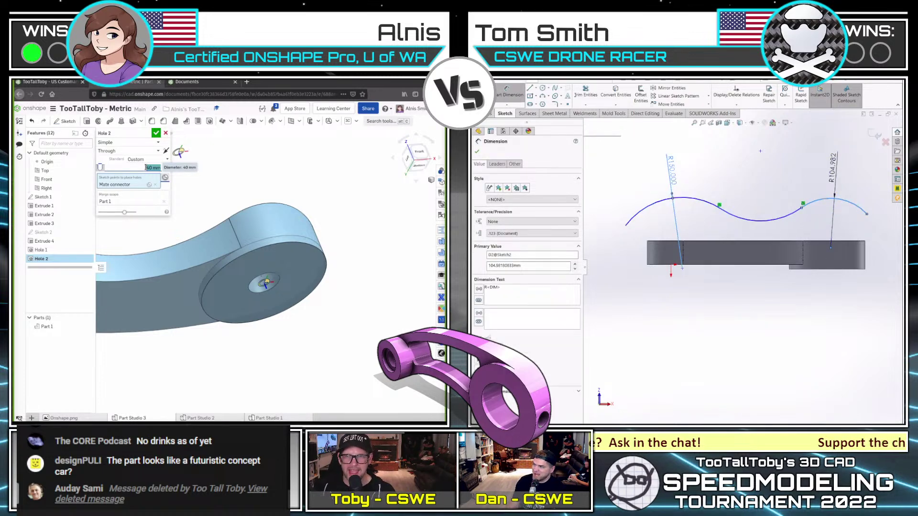
{"action": "type", "text": "200"}
{"action": "key", "text": "Return"}
- Set the middle SolidWorks arc's radius to 490 mm, and accept the large-end through hole in Onshape
{"action": "left_click", "coordinate": [758, 223]}
{"action": "left_click", "coordinate": [756, 303]}
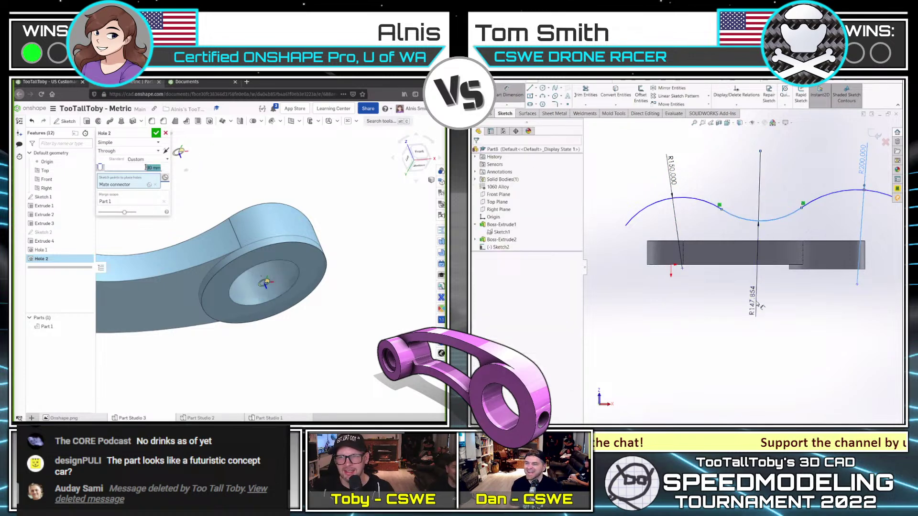
{"action": "right_click_drag", "start_coordinate": [179, 183], "coordinate": [193, 192]}
{"action": "middle_click_drag", "start_coordinate": [193, 192], "coordinate": [243, 180]}
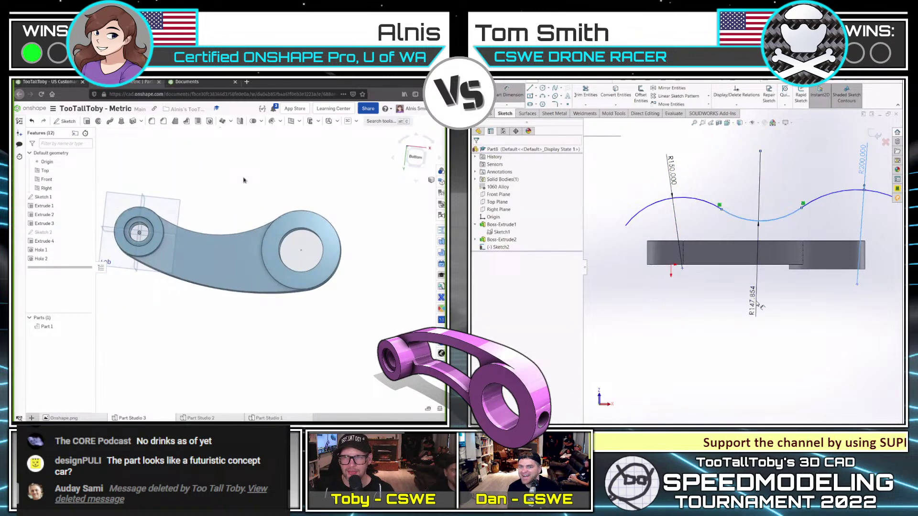
{"action": "left_click", "coordinate": [746, 286]}
{"action": "type", "text": "490"}
{"action": "key", "text": "Return"}
{"action": "scroll", "coordinate": [746, 286], "scroll_direction": "up", "scroll_amount": 1}
{"action": "key", "text": "Escape"}
{"action": "scroll", "coordinate": [765, 280], "scroll_direction": "up", "scroll_amount": 2}
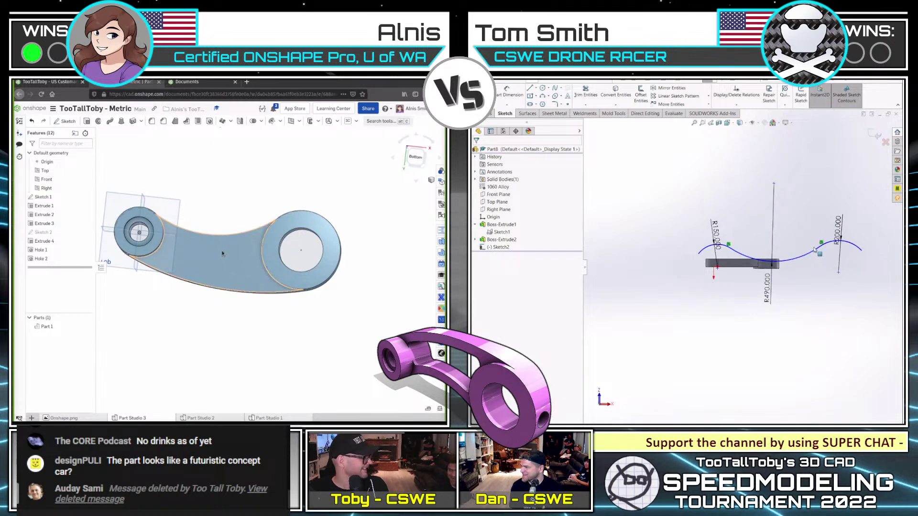
- Start an Onshape sketch on the link's underside with imprinting disabled, and pull the SolidWorks arc joint back over the body
{"action": "scroll", "coordinate": [217, 258], "scroll_direction": "up", "scroll_amount": 2}
{"action": "left_click", "coordinate": [217, 250]}
{"action": "left_click_drag", "start_coordinate": [822, 246], "coordinate": [754, 250]}
{"action": "key", "text": "shift+s"}
{"action": "key", "text": "u"}
{"action": "left_click", "coordinate": [202, 245]}
{"action": "left_click", "coordinate": [767, 291]}
{"action": "scroll", "coordinate": [768, 290], "scroll_direction": "down", "scroll_amount": 4}
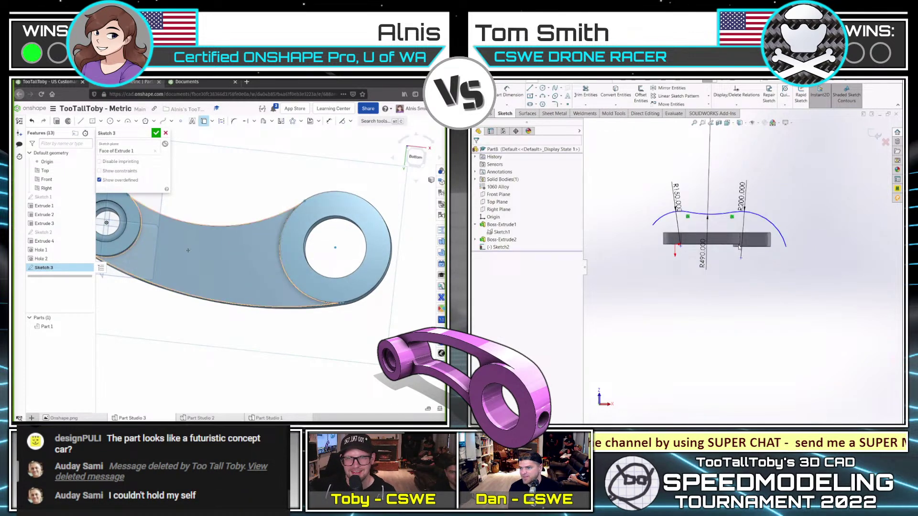
{"action": "left_click", "coordinate": [122, 164]}
- Project the link's two long curved edges into the Onshape sketch, and lower the SolidWorks arc chain onto the body
{"action": "left_click_drag", "start_coordinate": [692, 206], "coordinate": [691, 205]}
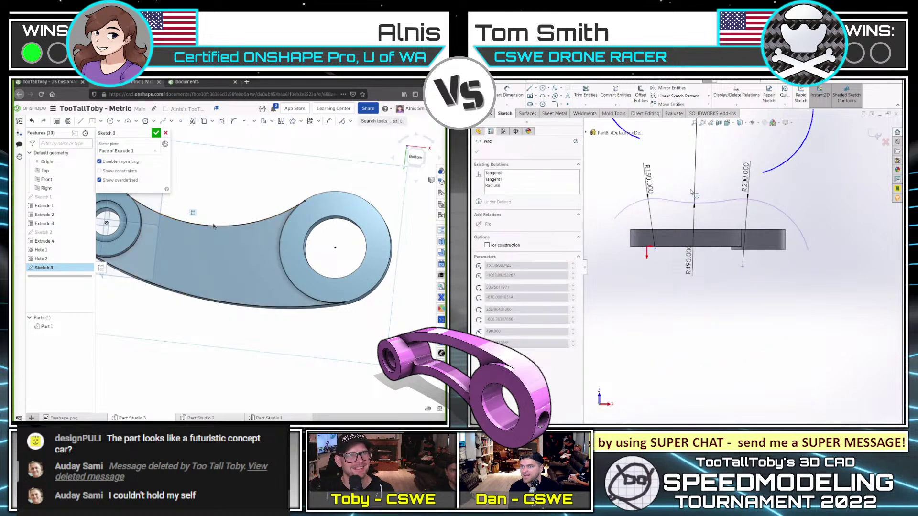
{"action": "right_click_drag", "start_coordinate": [205, 236], "coordinate": [221, 212]}
{"action": "left_click_drag", "start_coordinate": [690, 205], "coordinate": [689, 205]}
{"action": "right_click_drag", "start_coordinate": [221, 212], "coordinate": [219, 216]}
{"action": "left_click_drag", "start_coordinate": [689, 206], "coordinate": [690, 222]}
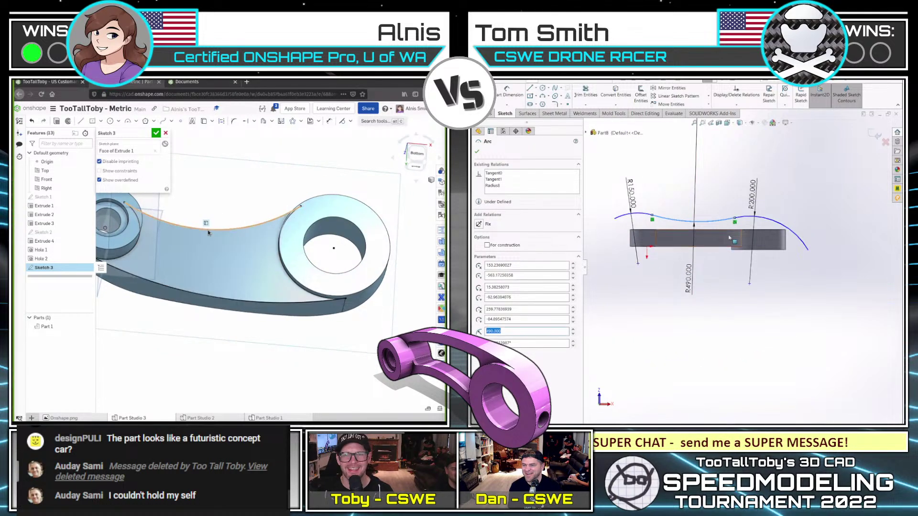
{"action": "scroll", "coordinate": [713, 202], "scroll_direction": "down", "scroll_amount": 2}
{"action": "middle_click_drag", "start_coordinate": [234, 207], "coordinate": [245, 206]}
{"action": "key", "text": "o"}
{"action": "left_click_drag", "start_coordinate": [744, 226], "coordinate": [741, 248]}
{"action": "left_click", "coordinate": [227, 228]}
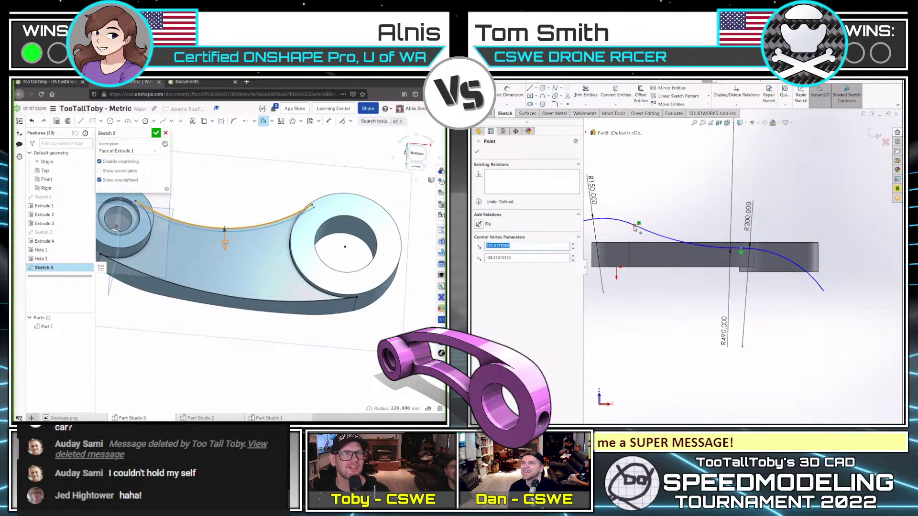
{"action": "left_click_drag", "start_coordinate": [635, 225], "coordinate": [647, 249]}
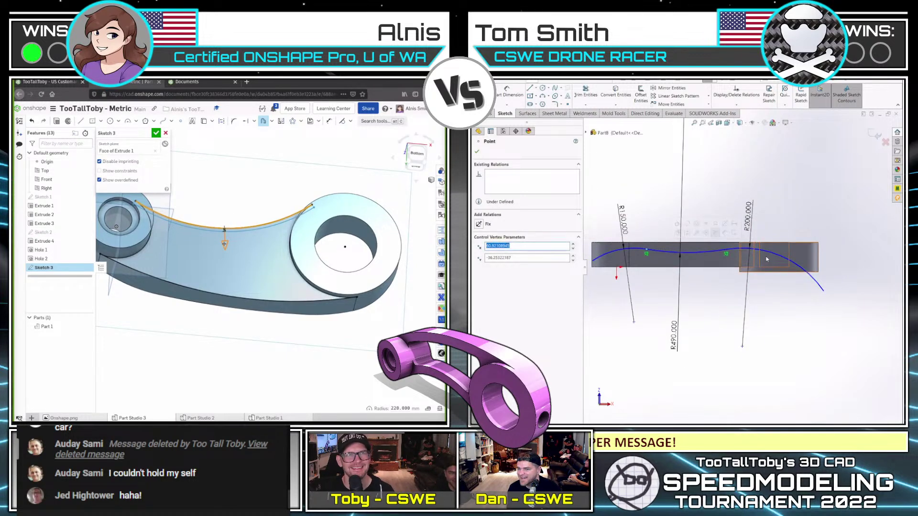
- Make the large-end SolidWorks arc tangent to the body's upper edge, and offset the upper projected arc inward in Onshape
{"action": "left_click", "coordinate": [779, 256]}
{"action": "left_click", "coordinate": [782, 243], "text": "ctrl"}
{"action": "left_click", "coordinate": [228, 297]}
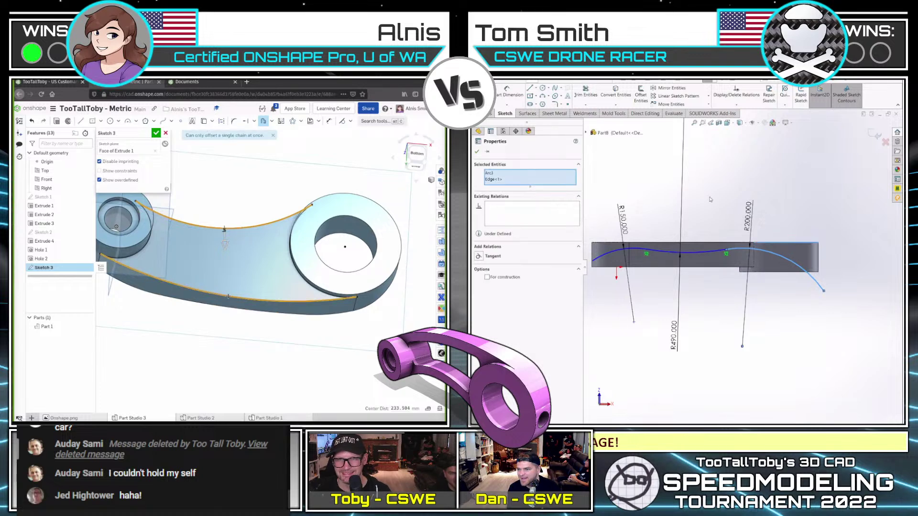
{"action": "left_click", "coordinate": [251, 246]}
{"action": "left_click", "coordinate": [679, 221]}
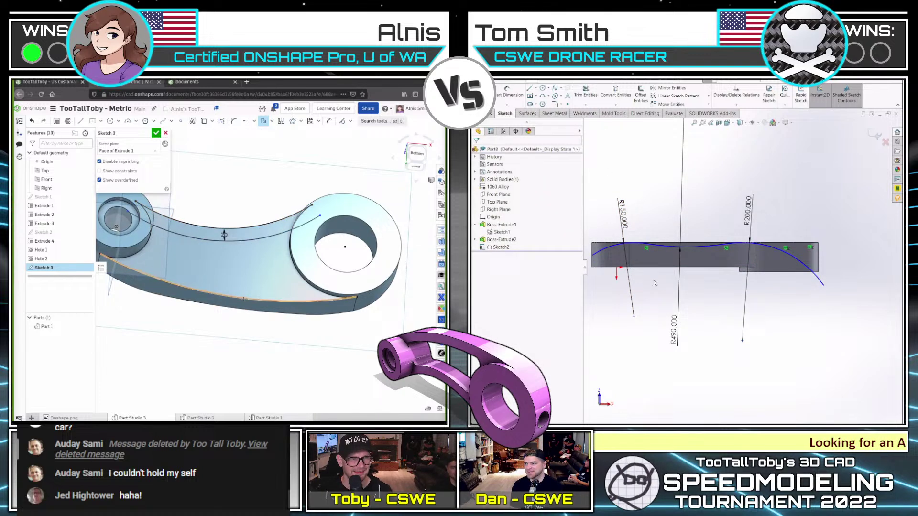
- Offset the link's lower projected arc inward by 20 mm in the Onshape sketch
{"action": "scroll", "coordinate": [649, 281], "scroll_direction": "up", "scroll_amount": 2}
{"action": "scroll", "coordinate": [662, 284], "scroll_direction": "up", "scroll_amount": 2}
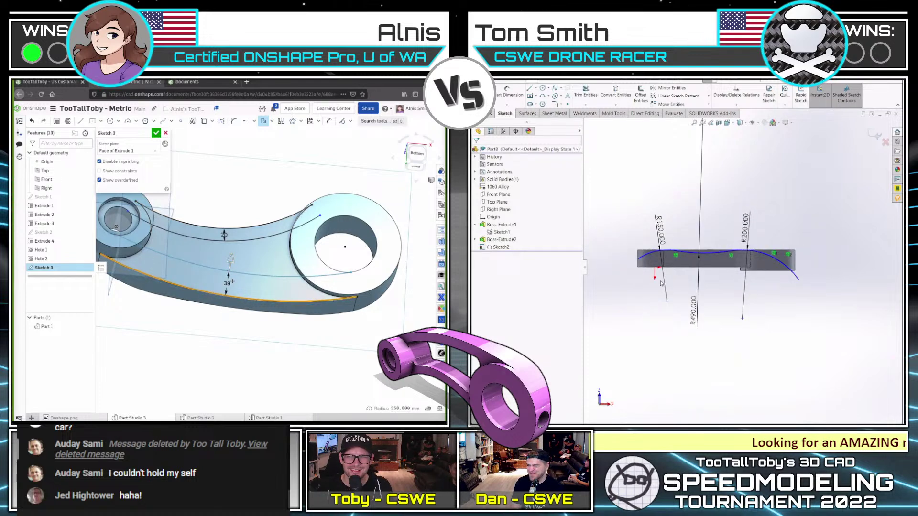
{"action": "type", "text": "20"}
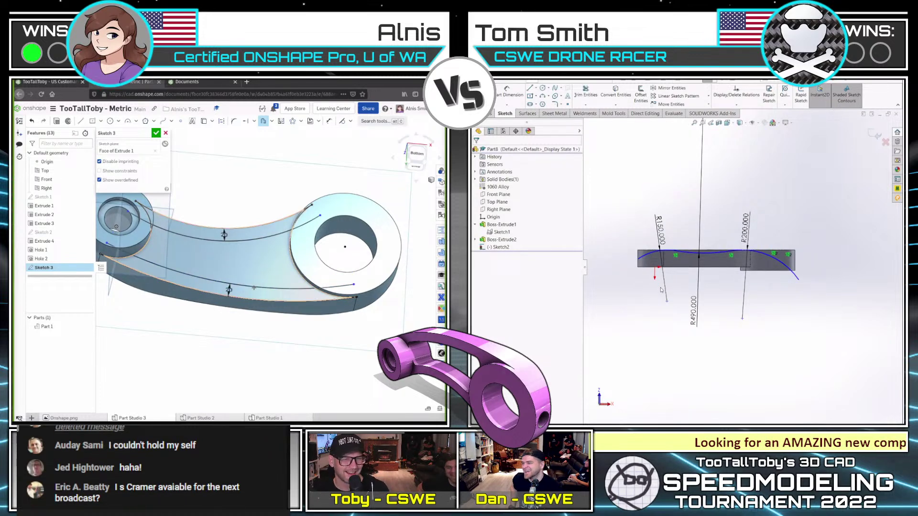
{"action": "scroll", "coordinate": [646, 275], "scroll_direction": "down", "scroll_amount": 2}
{"action": "scroll", "coordinate": [258, 294], "scroll_direction": "up", "scroll_amount": 2}
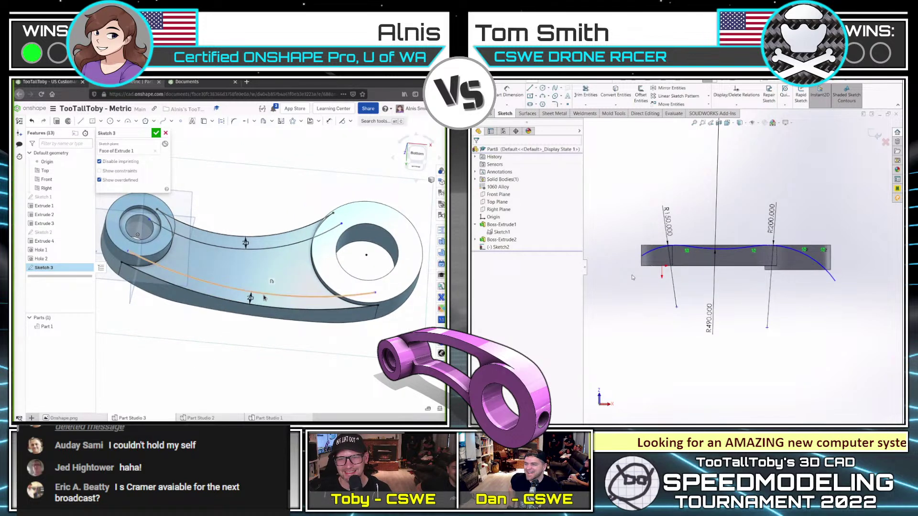
- Remove the region between the two offset arcs and the bosses from the Onshape link with an extrusion
{"action": "key", "text": "shift+e"}
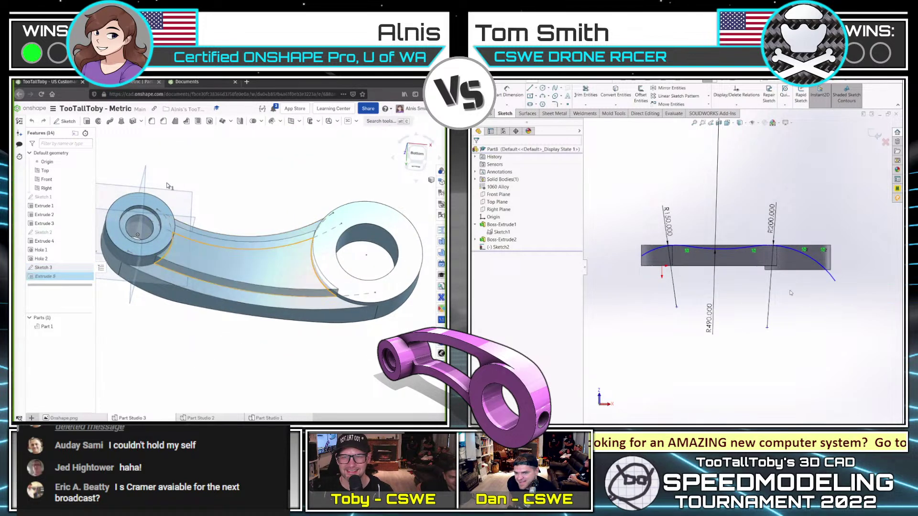
{"action": "left_click", "coordinate": [136, 152]}
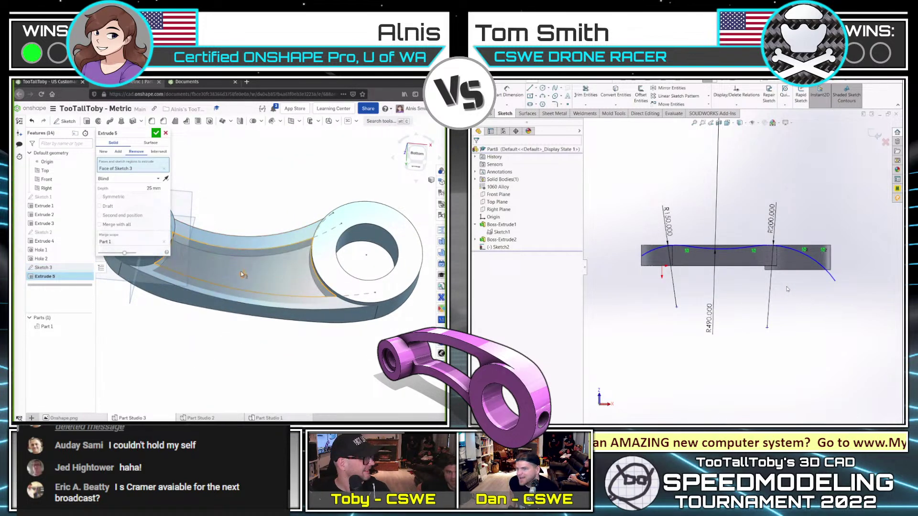
{"action": "key", "text": "Return"}
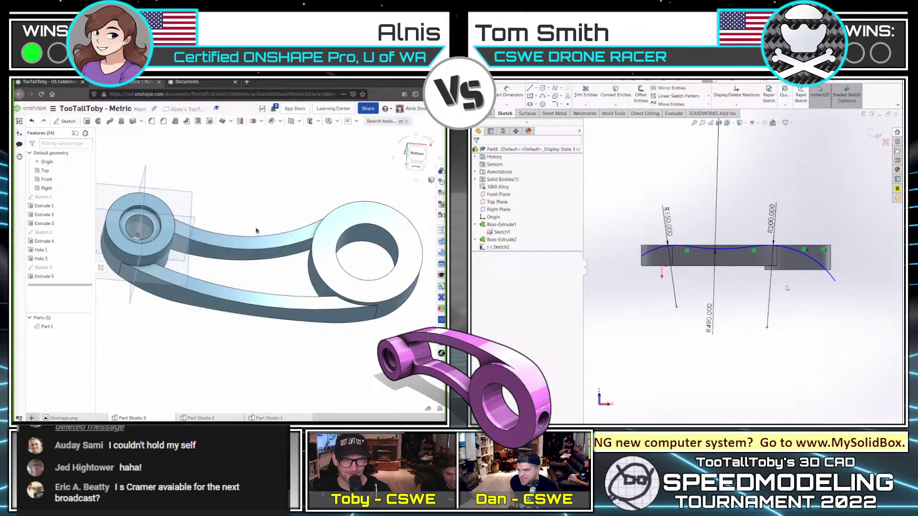
- Fillet the two inner pocket corners beside the large end with a 15 mm radius in Onshape
{"action": "scroll", "coordinate": [301, 261], "scroll_direction": "up", "scroll_amount": 3}
{"action": "right_click_drag", "start_coordinate": [301, 261], "coordinate": [314, 246]}
{"action": "key", "text": "shift+f"}
{"action": "left_click", "coordinate": [300, 189]}
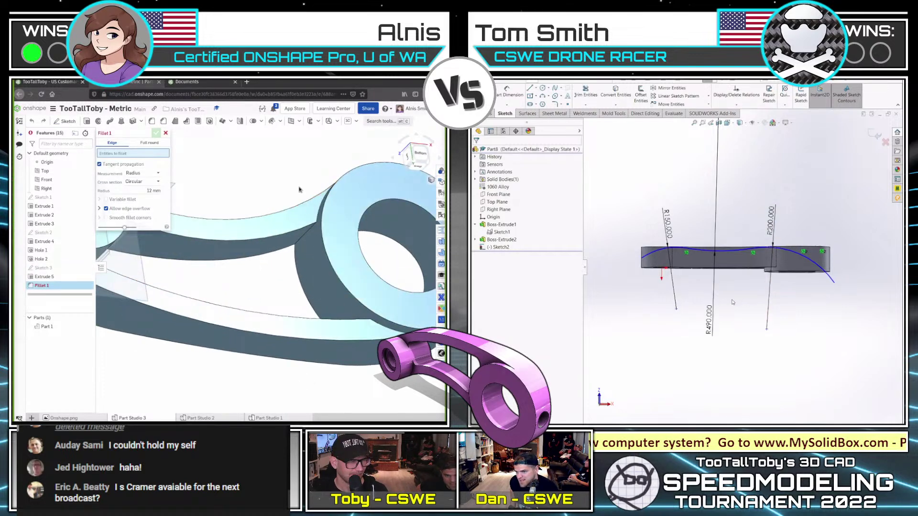
{"action": "left_click", "coordinate": [309, 229]}
{"action": "right_click_drag", "start_coordinate": [312, 252], "coordinate": [343, 311]}
{"action": "left_click", "coordinate": [344, 311]}
{"action": "left_click", "coordinate": [345, 313]}
{"action": "scroll", "coordinate": [343, 316], "scroll_direction": "up", "scroll_amount": 2}
{"action": "left_click", "coordinate": [340, 314]}
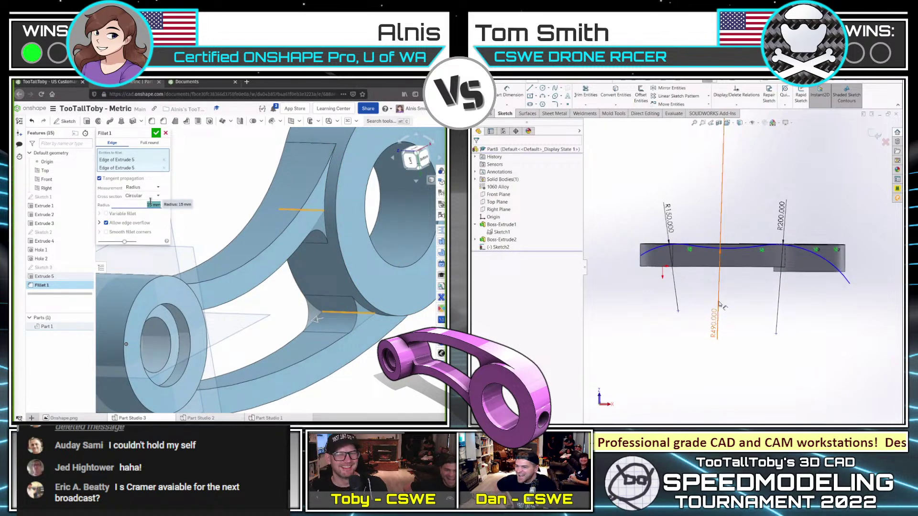
{"action": "key", "text": "Return"}
- Fillet the two inner pocket corners beside the small end in Onshape, and move the large-end arc's free endpoint in SolidWorks
{"action": "key", "text": "shift+f"}
{"action": "scroll", "coordinate": [311, 232], "scroll_direction": "down", "scroll_amount": 3}
{"action": "right_click_drag", "start_coordinate": [310, 234], "coordinate": [244, 263]}
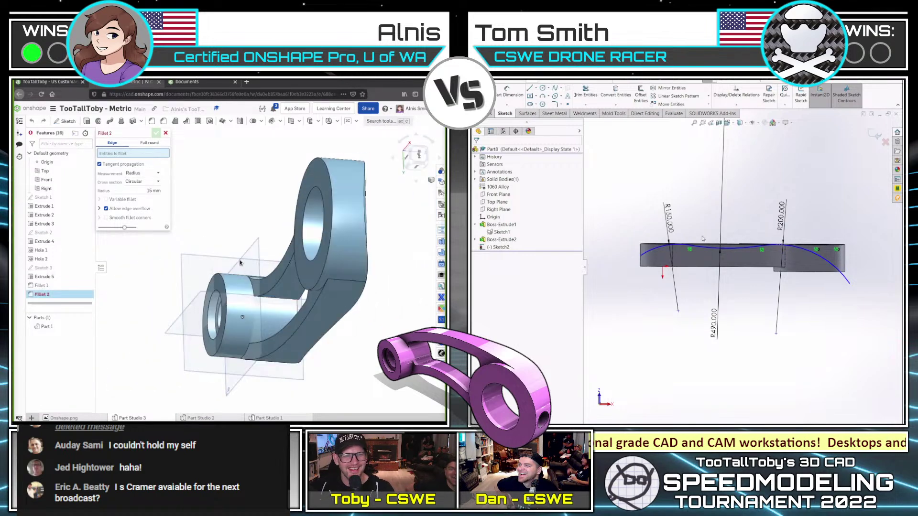
{"action": "left_click", "coordinate": [268, 301]}
{"action": "right_click_drag", "start_coordinate": [268, 300], "coordinate": [263, 327]}
{"action": "scroll", "coordinate": [838, 261], "scroll_direction": "up", "scroll_amount": 1}
{"action": "scroll", "coordinate": [838, 267], "scroll_direction": "down", "scroll_amount": 5}
{"action": "left_click", "coordinate": [264, 335]}
{"action": "left_click", "coordinate": [152, 205]}
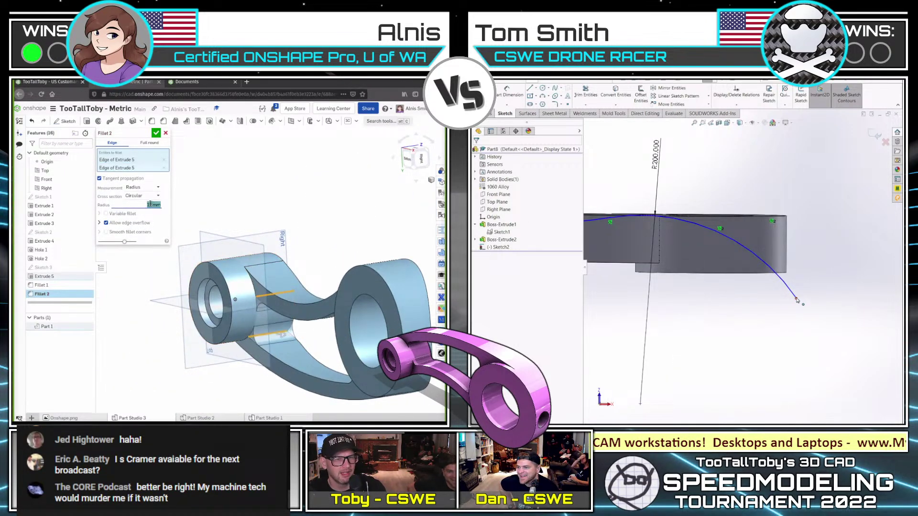
{"action": "left_click_drag", "start_coordinate": [797, 300], "coordinate": [789, 268]}
{"action": "key", "text": "Return"}
- Dimension the SolidWorks arc's large-end endpoint 20 mm below the body's upper edge, and start an Onshape sketch on the Front plane
{"action": "left_click_drag", "start_coordinate": [788, 234], "coordinate": [788, 233]}
{"action": "scroll", "coordinate": [216, 227], "scroll_direction": "up", "scroll_amount": 2}
{"action": "right_click_drag", "start_coordinate": [215, 228], "coordinate": [357, 277]}
{"action": "left_click", "coordinate": [778, 216]}
{"action": "left_click", "coordinate": [822, 225]}
{"action": "left_click", "coordinate": [174, 253]}
{"action": "key", "text": "shift+s"}
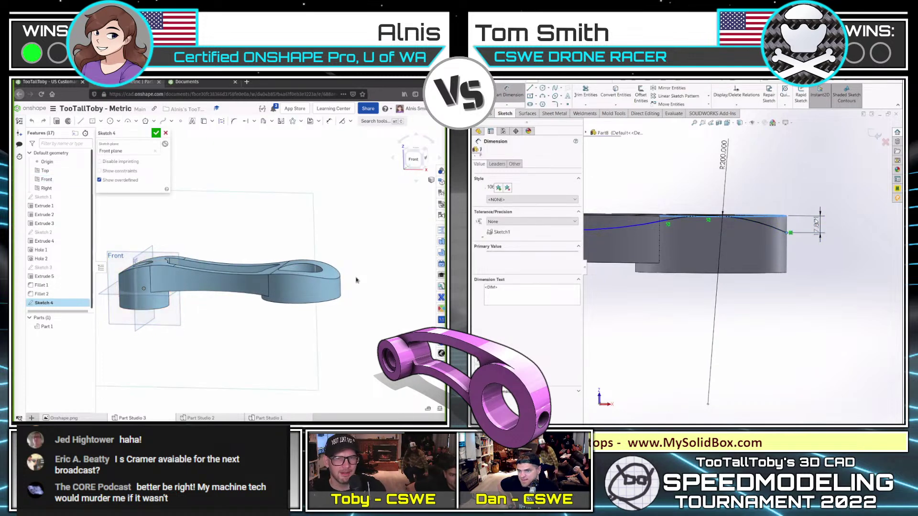
{"action": "double_click", "coordinate": [808, 223]}
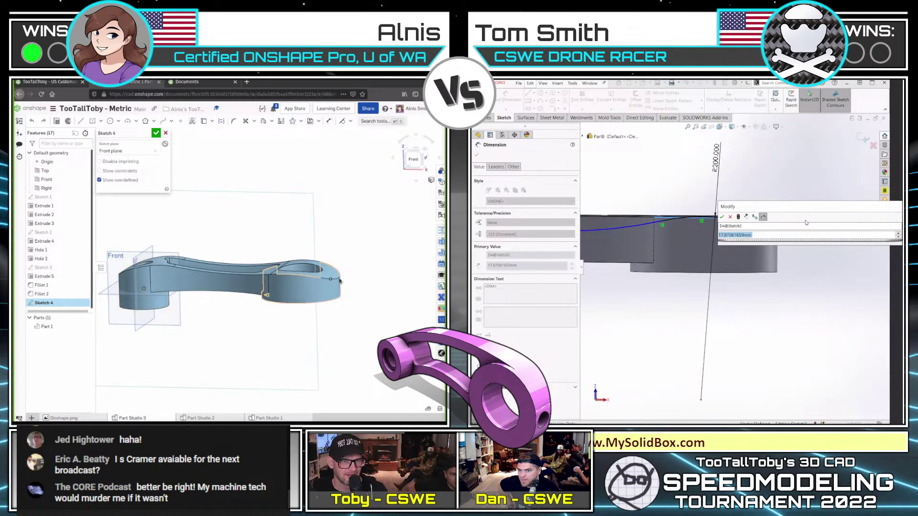
{"action": "type", "text": "20"}
{"action": "key", "text": "Return"}
- Bring the large end's outer wall into the Onshape Front plane sketch as a vertical reference line
{"action": "key", "text": "n"}
{"action": "scroll", "coordinate": [259, 272], "scroll_direction": "up", "scroll_amount": 5}
{"action": "key", "text": "s"}
{"action": "scroll", "coordinate": [659, 263], "scroll_direction": "up", "scroll_amount": 1}
{"action": "left_click", "coordinate": [294, 267]}
{"action": "scroll", "coordinate": [658, 263], "scroll_direction": "down", "scroll_amount": 2}
{"action": "scroll", "coordinate": [231, 265], "scroll_direction": "up", "scroll_amount": 3}
{"action": "right_click_drag", "start_coordinate": [230, 264], "coordinate": [280, 256]}
{"action": "scroll", "coordinate": [280, 256], "scroll_direction": "down", "scroll_amount": 2}
{"action": "scroll", "coordinate": [614, 250], "scroll_direction": "down", "scroll_amount": 3}
{"action": "scroll", "coordinate": [619, 254], "scroll_direction": "up", "scroll_amount": 3}
{"action": "key", "text": "s"}
{"action": "key", "text": "Escape"}
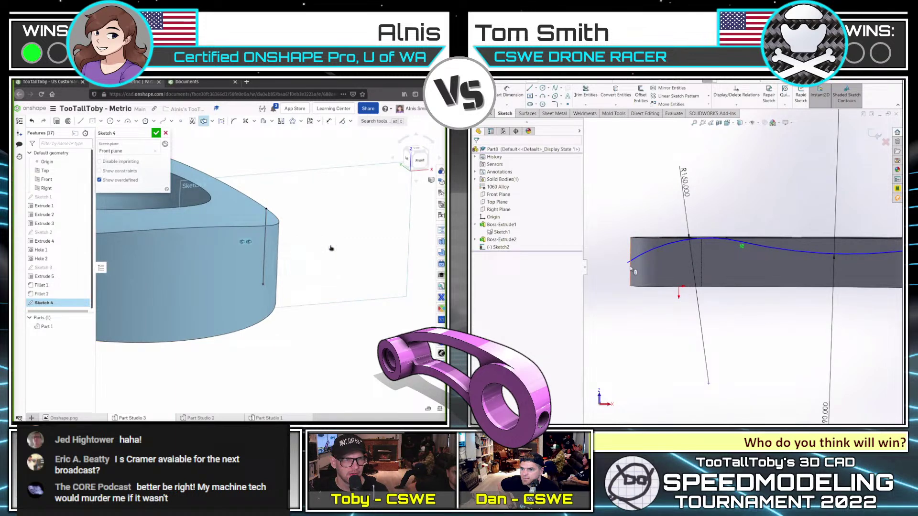
- Add the large-end bore's walls to the Onshape sketch as vertical reference lines
{"action": "left_click", "coordinate": [330, 248]}
{"action": "key", "text": "ctrl+8"}
{"action": "scroll", "coordinate": [208, 202], "scroll_direction": "down", "scroll_amount": 2}
{"action": "left_click", "coordinate": [207, 201]}
{"action": "key", "text": "n"}
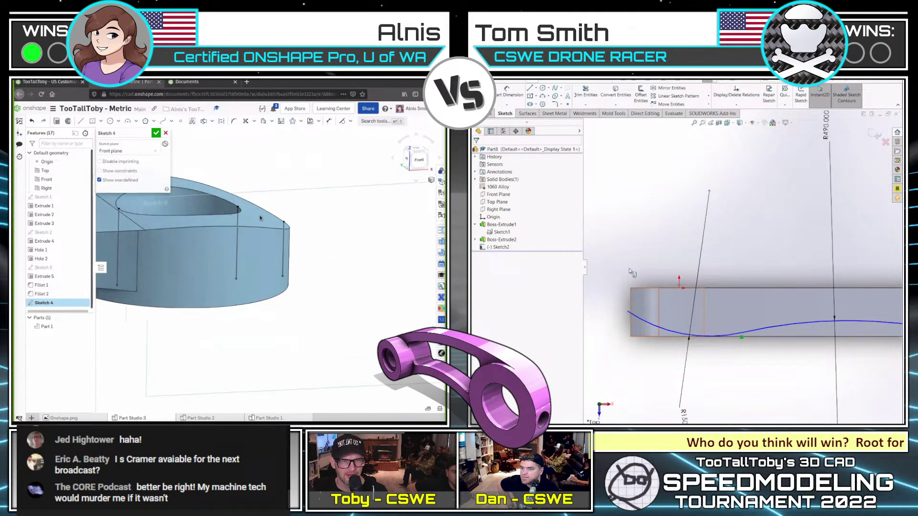
- Attach the SolidWorks arc's free endpoint to the small end's outer edge, and draw a horizontal construction centreline across the Onshape large-end wall
{"action": "key", "text": "ctrl+8"}
{"action": "scroll", "coordinate": [325, 284], "scroll_direction": "up", "scroll_amount": 3}
{"action": "mouse_move", "coordinate": [628, 264]}
{"action": "left_mouse_down"}
{"action": "mouse_move", "coordinate": [639, 262]}
{"action": "mouse_move", "coordinate": [630, 262]}
{"action": "left_mouse_up"}
{"action": "scroll", "coordinate": [294, 277], "scroll_direction": "up", "scroll_amount": 1}
{"action": "middle_click_drag", "start_coordinate": [316, 273], "coordinate": [302, 277]}
{"action": "left_click", "coordinate": [509, 95]}
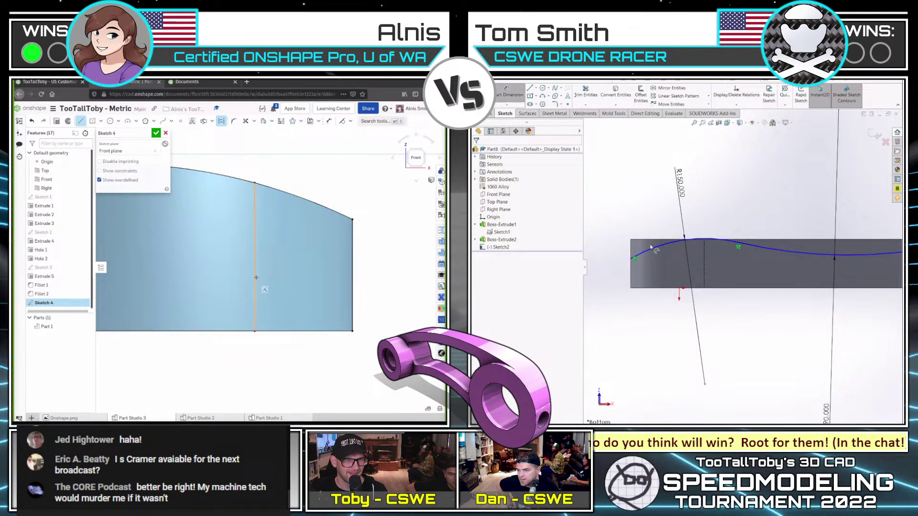
{"action": "scroll", "coordinate": [701, 280], "scroll_direction": "up", "scroll_amount": 2}
{"action": "left_click", "coordinate": [353, 279]}
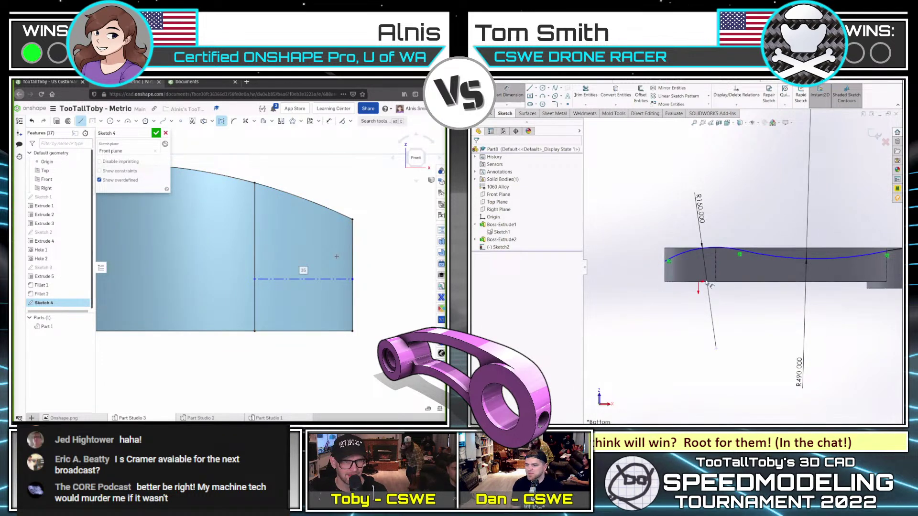
{"action": "scroll", "coordinate": [786, 321], "scroll_direction": "up", "scroll_amount": 1}
{"action": "key", "text": "Escape"}
{"action": "middle_click_drag", "start_coordinate": [786, 321], "coordinate": [753, 279]}
{"action": "middle_click_drag", "start_coordinate": [359, 252], "coordinate": [336, 255]}
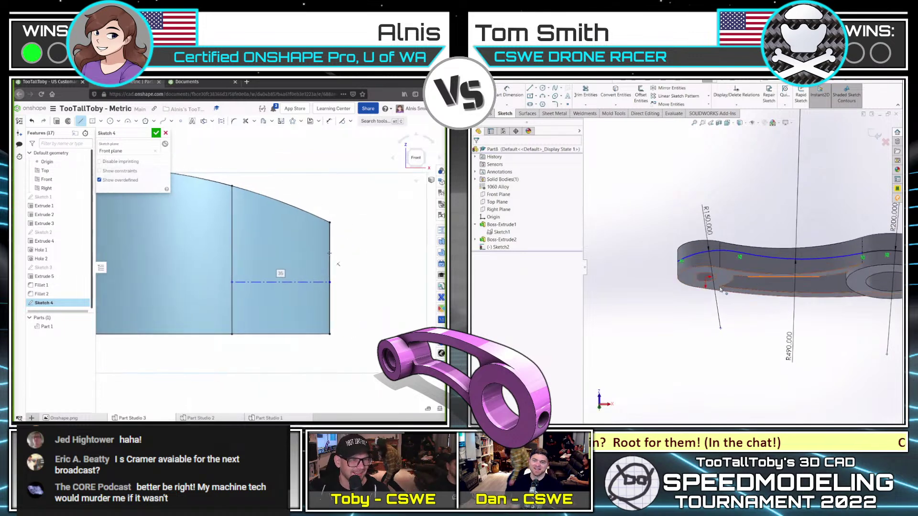
- Draw a stepped half-profile above the Onshape centreline with a 30 mm outer diameter, and start extruding the first sketch in SolidWorks
{"action": "left_click", "coordinate": [300, 248]}
{"action": "left_click", "coordinate": [495, 232]}
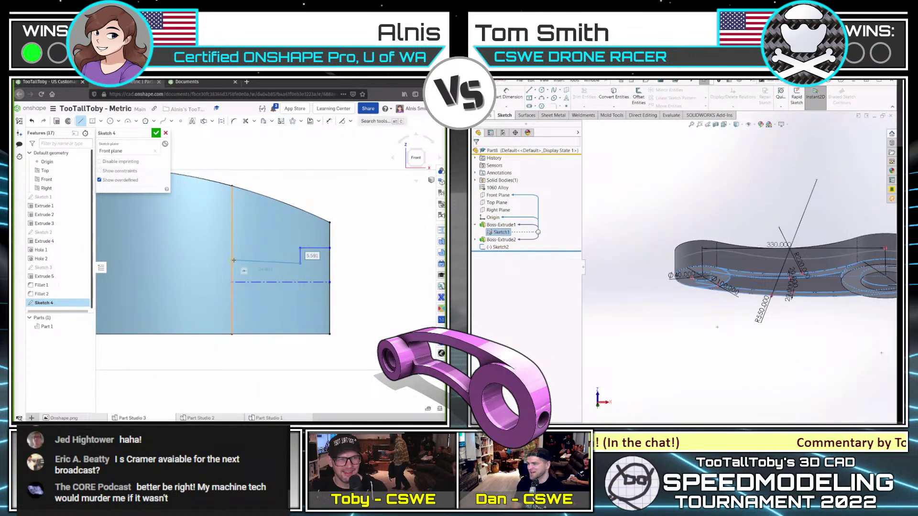
{"action": "left_click", "coordinate": [489, 116]}
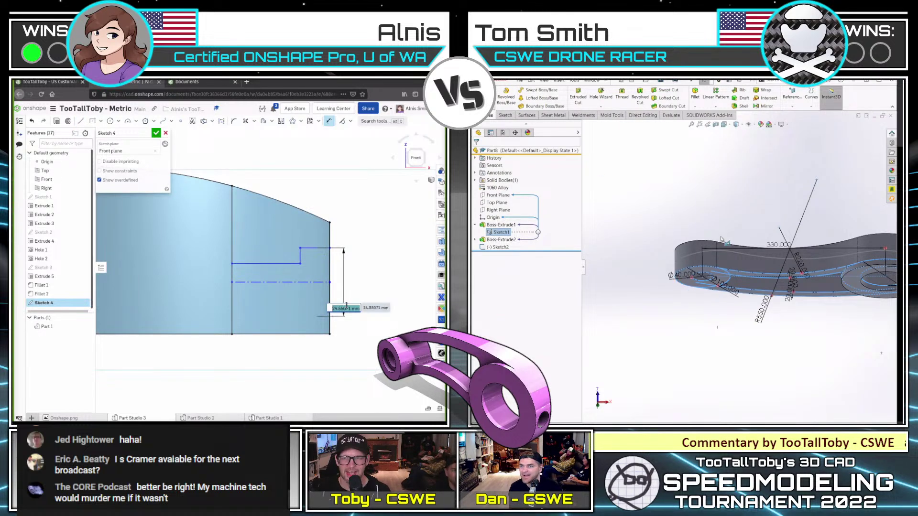
{"action": "scroll", "coordinate": [721, 237], "scroll_direction": "down", "scroll_amount": 3}
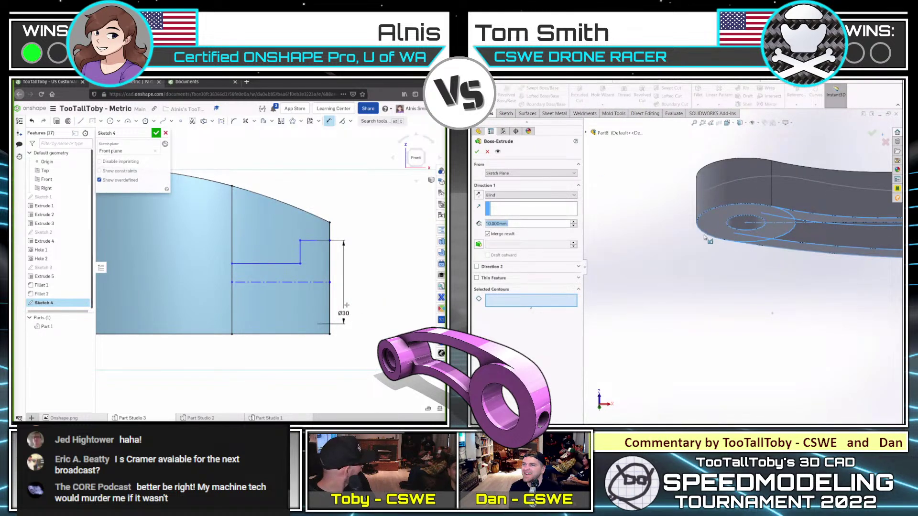
- Extrude the small-end contour in the reversed direction in SolidWorks, and dimension the Onshape profile's inner step at 22 mm diameter
{"action": "left_click", "coordinate": [719, 231]}
{"action": "left_click", "coordinate": [479, 195]}
{"action": "scroll", "coordinate": [684, 295], "scroll_direction": "up", "scroll_amount": 4}
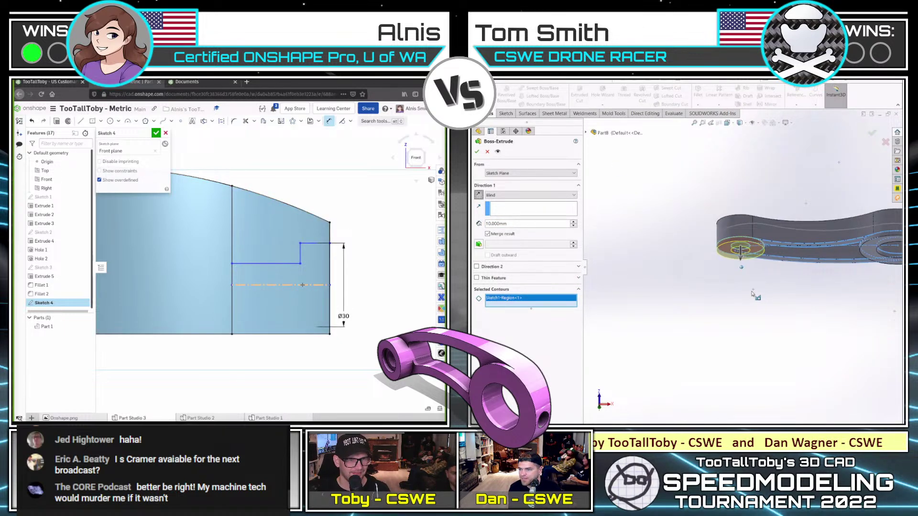
{"action": "key", "text": "ctrl+Left"}
{"action": "scroll", "coordinate": [751, 294], "scroll_direction": "up", "scroll_amount": 2}
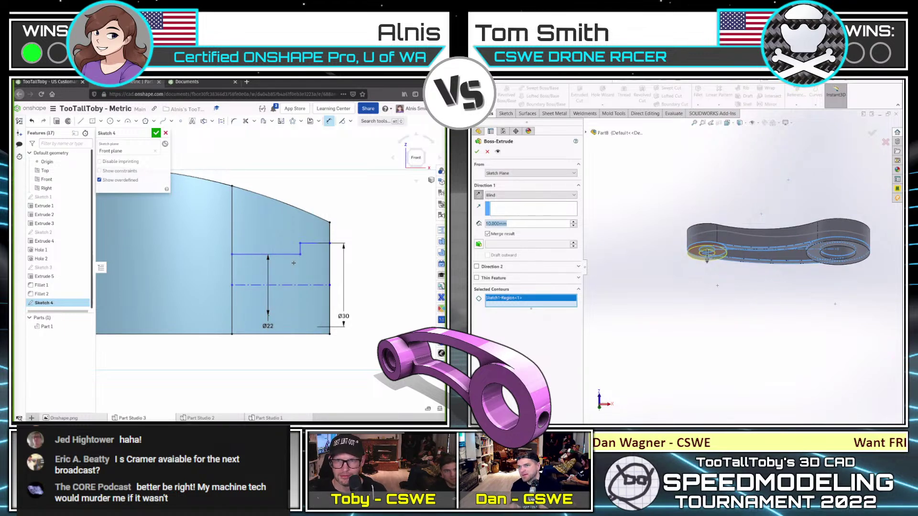
{"action": "key", "text": "Return"}
- Reopen the SolidWorks arc sketch and dimension the arc's free endpoint 65 mm from the small boss's end face
{"action": "mouse_move", "coordinate": [523, 260]}
{"action": "left_mouse_down"}
{"action": "mouse_move", "coordinate": [516, 256]}
{"action": "mouse_move", "coordinate": [526, 261]}
{"action": "left_mouse_up"}
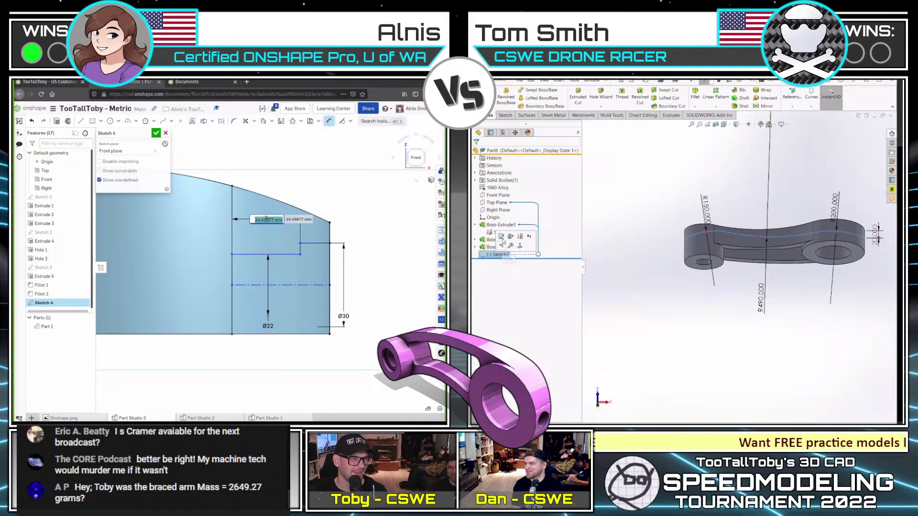
{"action": "left_click", "coordinate": [501, 237]}
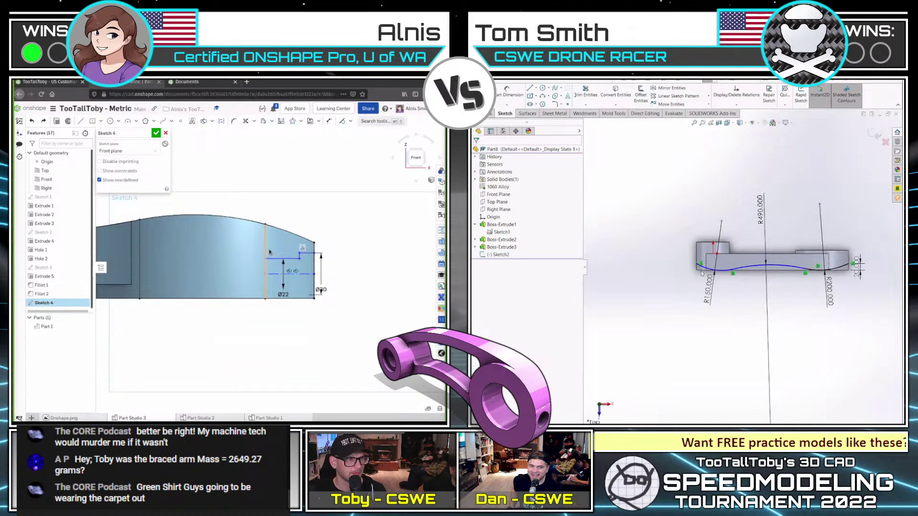
{"action": "scroll", "coordinate": [698, 253], "scroll_direction": "down", "scroll_amount": 5}
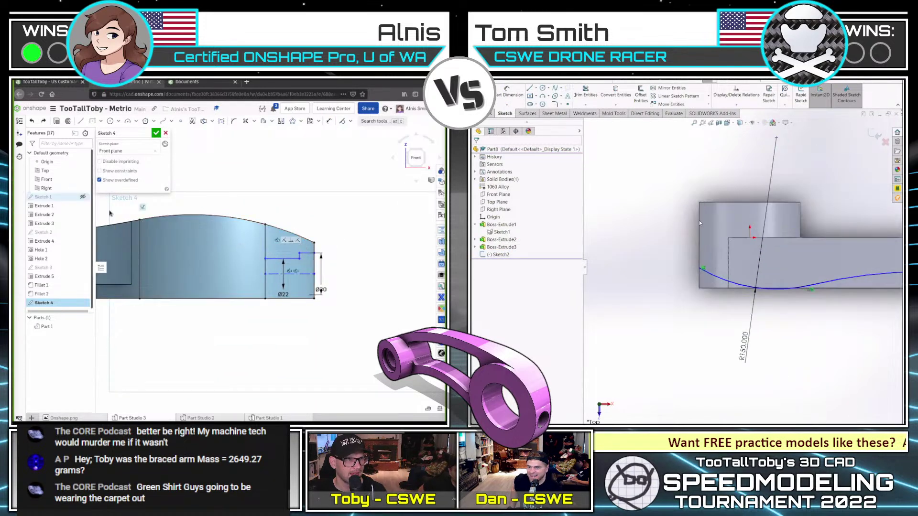
{"action": "left_click", "coordinate": [701, 270]}
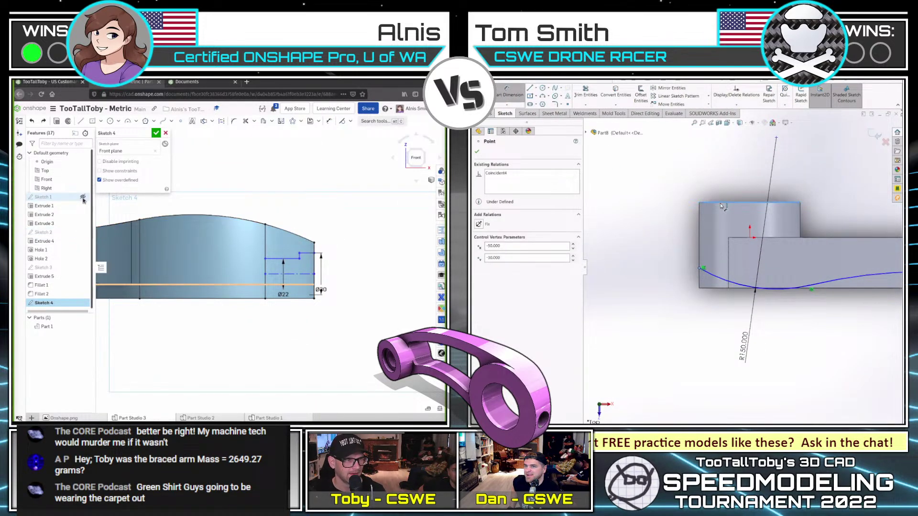
{"action": "left_click", "coordinate": [673, 228]}
- Show the first sketch in Onshape and dimension the stepped profile's shoulder line from the large bore's centre
{"action": "left_click", "coordinate": [83, 197]}
{"action": "mouse_move", "coordinate": [219, 177]}
{"action": "right_mouse_down"}
{"action": "mouse_move", "coordinate": [218, 220]}
{"action": "mouse_move", "coordinate": [217, 202]}
{"action": "right_mouse_up"}
{"action": "middle_click_drag", "start_coordinate": [217, 202], "coordinate": [216, 204]}
{"action": "key", "text": "d"}
{"action": "scroll", "coordinate": [707, 268], "scroll_direction": "up", "scroll_amount": 1}
{"action": "left_click", "coordinate": [206, 233]}
{"action": "scroll", "coordinate": [708, 275], "scroll_direction": "down", "scroll_amount": 3}
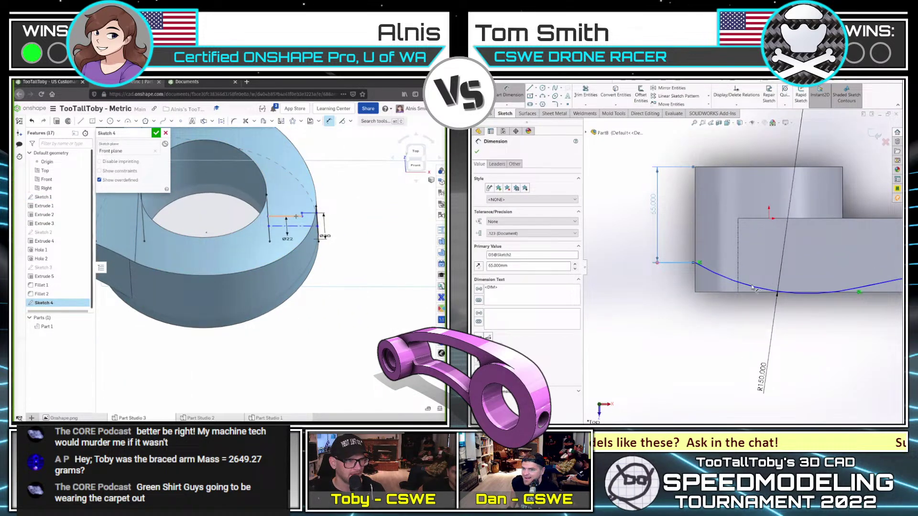
{"action": "key", "text": "Escape"}
{"action": "left_click", "coordinate": [302, 215]}
- Set the Onshape shoulder distance to 60 mm, and make the SolidWorks R150 arc tangent to the arm's straight edge
{"action": "left_click", "coordinate": [805, 294]}
{"action": "type", "text": "60"}
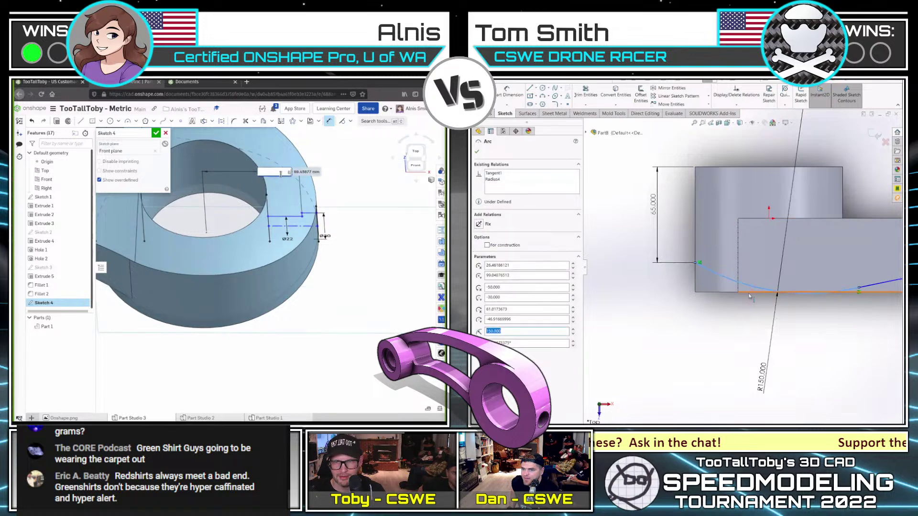
{"action": "left_click", "coordinate": [756, 291], "text": "ctrl"}
{"action": "key", "text": "Return"}
{"action": "middle_click_drag", "start_coordinate": [289, 177], "coordinate": [267, 192]}
{"action": "left_click", "coordinate": [766, 268]}
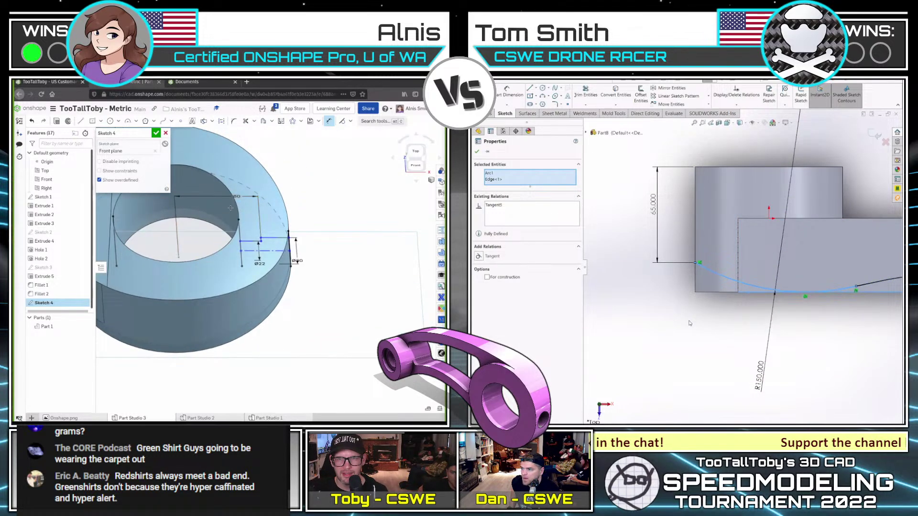
- Cut the SolidWorks arm with the arc sketch through all in both directions, and dimension the Onshape centreline 20 mm above the base
{"action": "scroll", "coordinate": [718, 292], "scroll_direction": "up", "scroll_amount": 6}
{"action": "scroll", "coordinate": [268, 230], "scroll_direction": "down", "scroll_amount": 2}
{"action": "key", "text": "Escape"}
{"action": "key", "text": "Escape"}
{"action": "key", "text": "shift+5"}
{"action": "key", "text": "shift+1"}
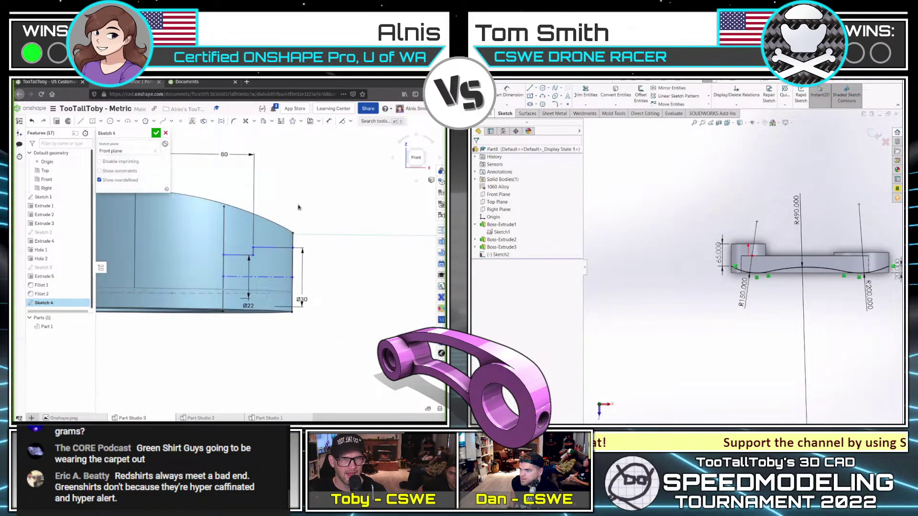
{"action": "scroll", "coordinate": [856, 297], "scroll_direction": "down", "scroll_amount": 4}
{"action": "middle_click_drag", "start_coordinate": [295, 253], "coordinate": [252, 265]}
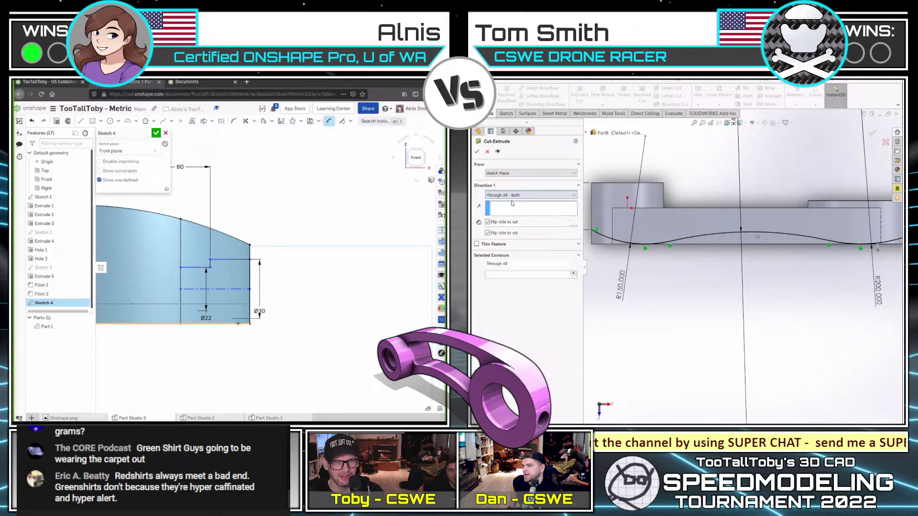
{"action": "left_click", "coordinate": [293, 304]}
{"action": "scroll", "coordinate": [714, 305], "scroll_direction": "up", "scroll_amount": 5}
{"action": "type", "text": "2"}
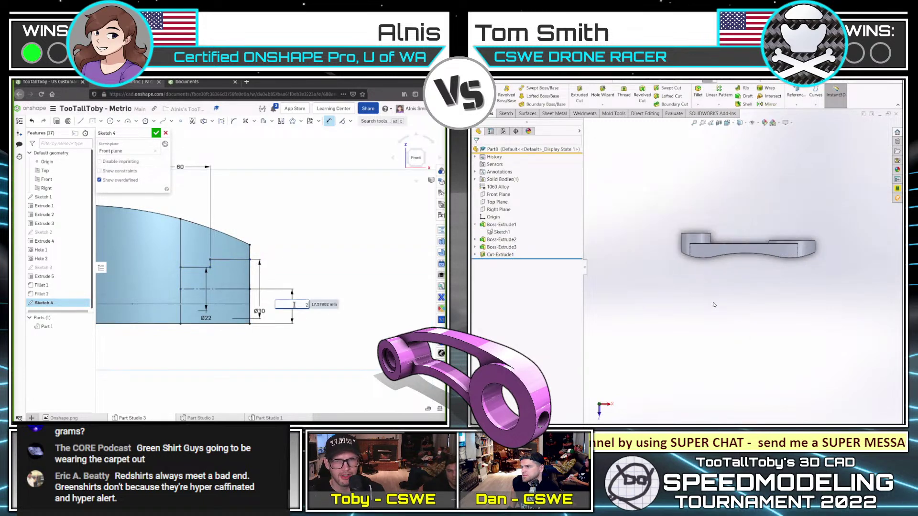
{"action": "type", "text": "20"}
{"action": "key", "text": "Return"}
{"action": "middle_click_drag", "start_coordinate": [731, 279], "coordinate": [809, 245]}
- Extend the Onshape profile's 22 mm line and centreline into the bore, and its 30 mm line and centreline beyond the outer wall
{"action": "middle_click_drag", "start_coordinate": [205, 286], "coordinate": [231, 283]}
{"action": "key", "text": "x"}
{"action": "left_click", "coordinate": [215, 260]}
{"action": "left_click", "coordinate": [174, 260]}
{"action": "key", "text": "ctrl+7"}
{"action": "left_click", "coordinate": [177, 281]}
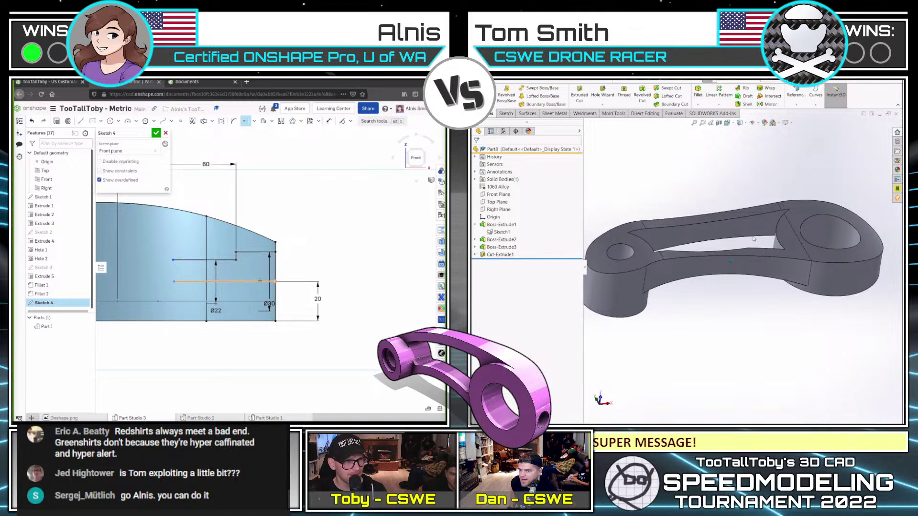
{"action": "left_click", "coordinate": [261, 281]}
{"action": "left_click", "coordinate": [276, 253]}
{"action": "left_click", "coordinate": [326, 252]}
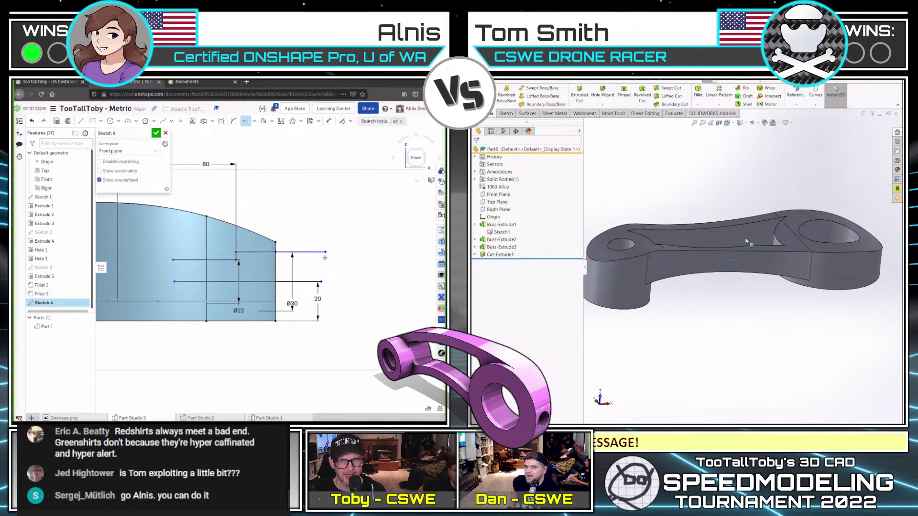
- Close both open ends of the stepped Onshape profile with lines down to the centreline
{"action": "key", "text": "l"}
{"action": "left_click", "coordinate": [326, 252]}
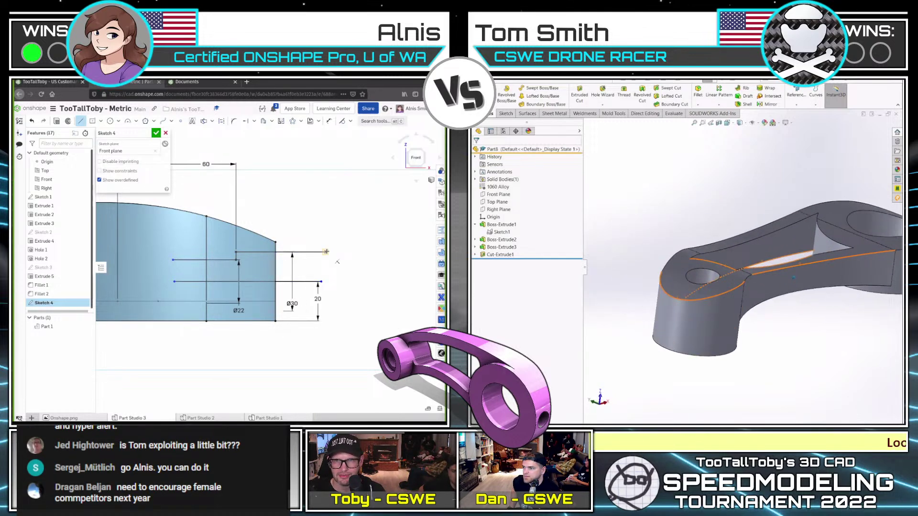
{"action": "left_click", "coordinate": [173, 260]}
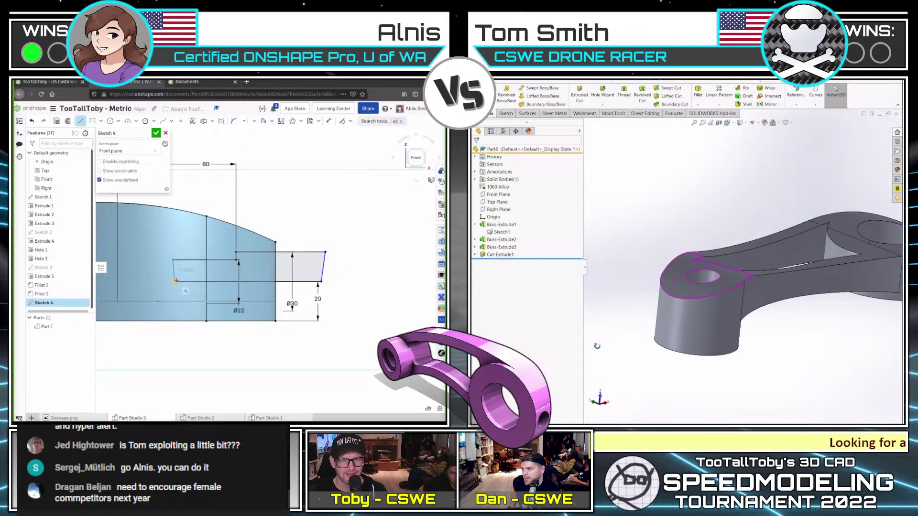
{"action": "left_click", "coordinate": [174, 282]}
- Revolve the stepped Onshape profile fully about its centreline, and select the small boss's end face in SolidWorks
{"action": "key", "text": "s"}
{"action": "left_click", "coordinate": [678, 300]}
{"action": "left_click", "coordinate": [303, 219]}
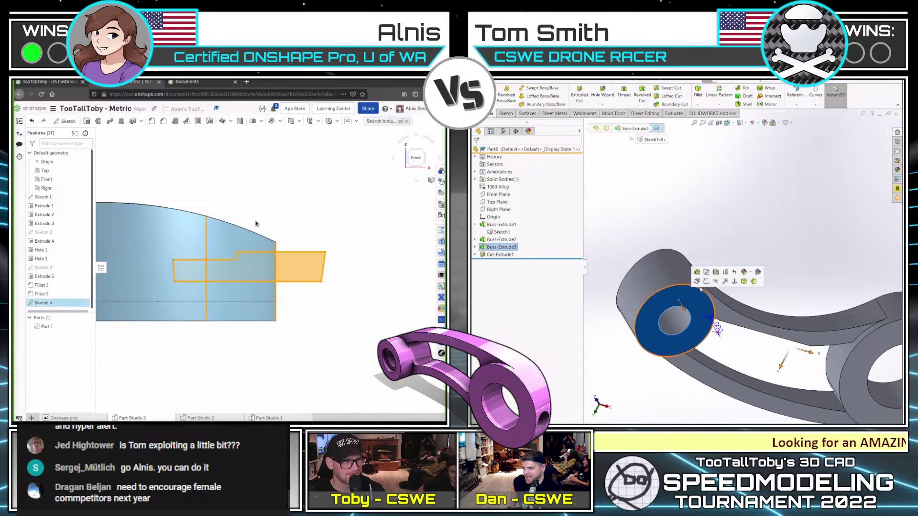
{"action": "left_click", "coordinate": [292, 282]}
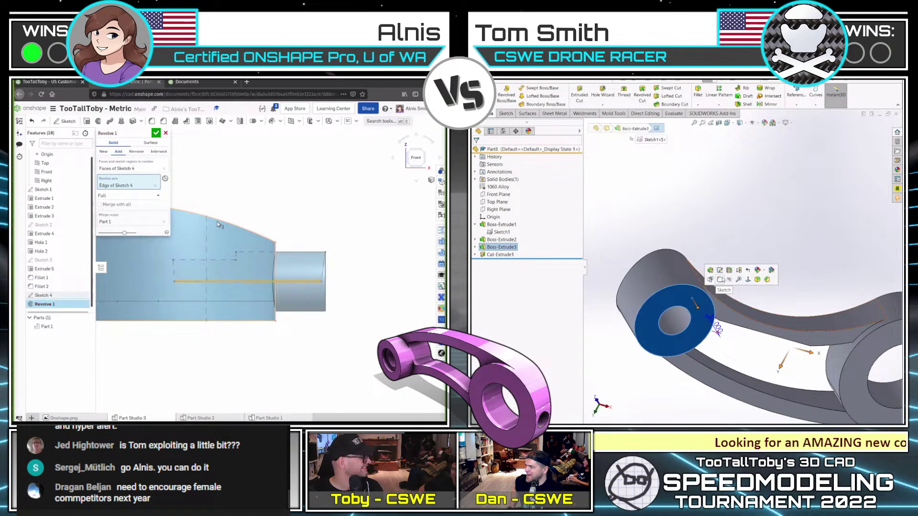
{"action": "key", "text": "Return"}
- Change the Onshape revolve to remove material, and sketch a 30 mm radius circle concentric with the bore on the SolidWorks small boss face
{"action": "key", "text": "c"}
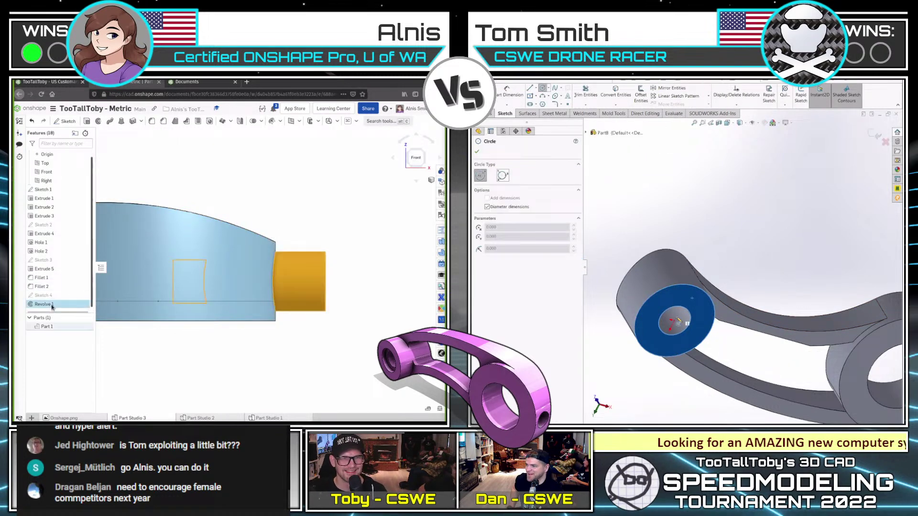
{"action": "double_click", "coordinate": [64, 302]}
{"action": "left_click", "coordinate": [674, 321]}
{"action": "left_click", "coordinate": [136, 151]}
{"action": "left_click", "coordinate": [155, 133]}
{"action": "right_click_drag", "start_coordinate": [248, 191], "coordinate": [246, 215]}
{"action": "scroll", "coordinate": [286, 270], "scroll_direction": "down", "scroll_amount": 5}
{"action": "type", "text": "30"}
{"action": "right_click_drag", "start_coordinate": [286, 270], "coordinate": [283, 254]}
{"action": "key", "text": "Return"}
{"action": "middle_click_drag", "start_coordinate": [283, 253], "coordinate": [295, 270]}
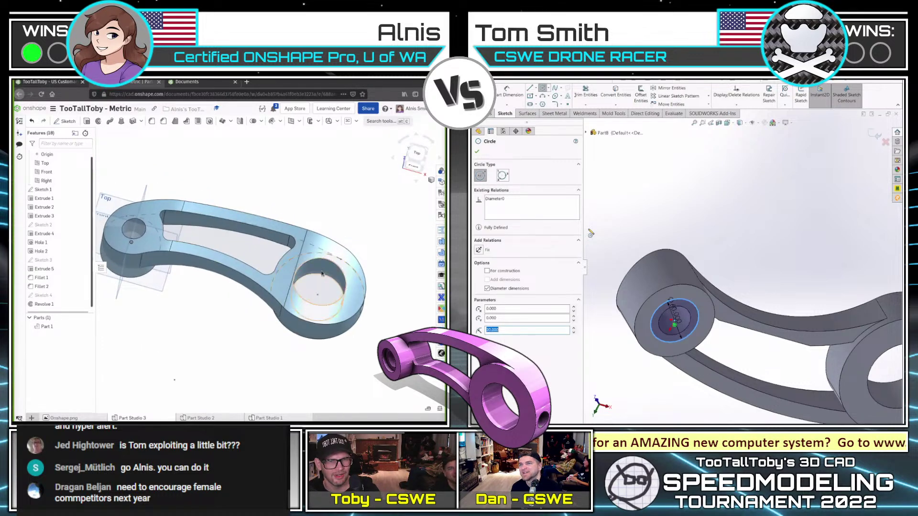
- Cut the SolidWorks circle 15 mm deep as a blind counterbore, and select the Alloy mass in Onshape's TTT Part Mass table
{"action": "left_click", "coordinate": [489, 113]}
{"action": "left_click", "coordinate": [580, 93]}
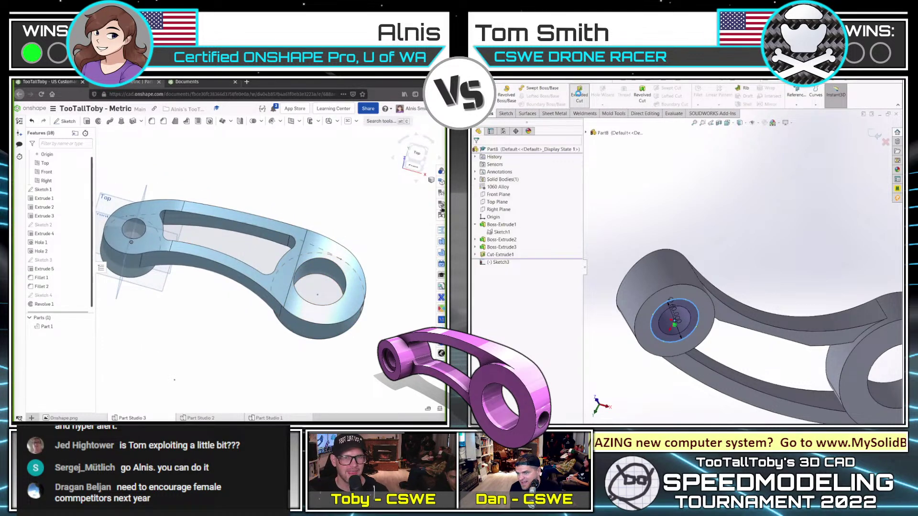
{"action": "left_click", "coordinate": [440, 183]}
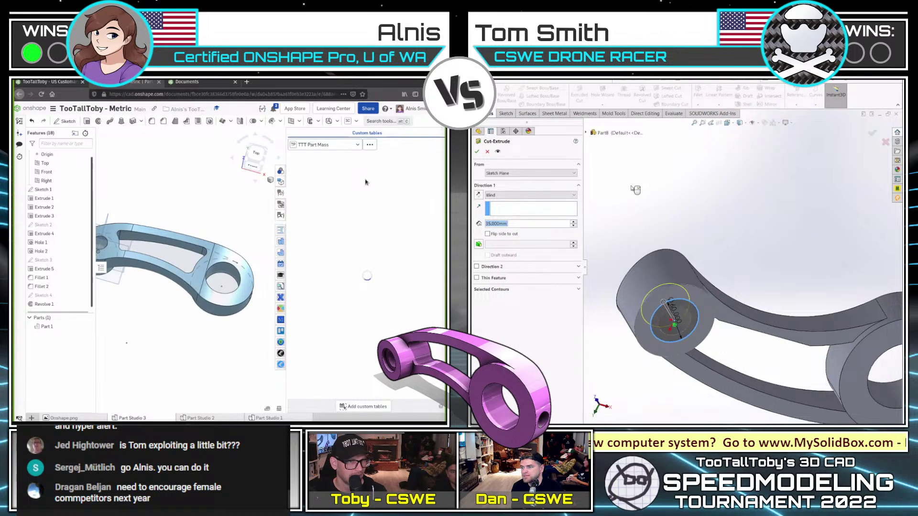
{"action": "right_click", "coordinate": [632, 188]}
{"action": "triple_click", "coordinate": [345, 193]}
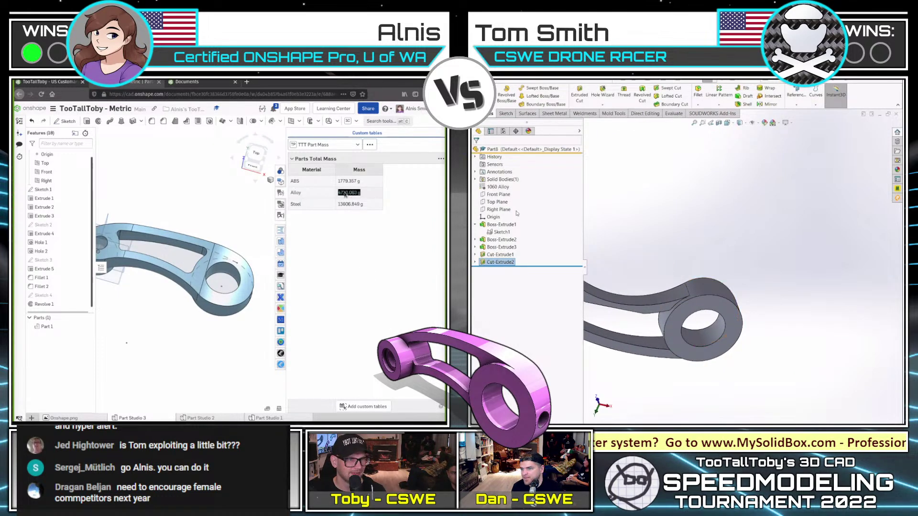
- Narrow the Onshape mass table, and try to create a reference plane from the SolidWorks Right Plane
{"action": "left_click", "coordinate": [493, 196]}
{"action": "scroll", "coordinate": [495, 198], "scroll_direction": "up", "scroll_amount": 3}
{"action": "scroll", "coordinate": [139, 209], "scroll_direction": "down", "scroll_amount": 3}
{"action": "left_click", "coordinate": [502, 210]}
{"action": "left_click", "coordinate": [184, 208]}
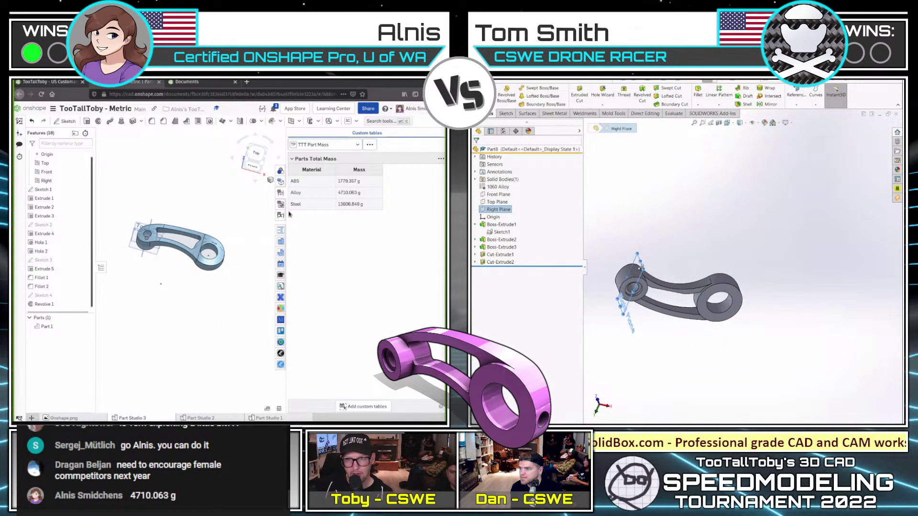
{"action": "key", "text": "p"}
{"action": "left_click_drag", "start_coordinate": [287, 215], "coordinate": [342, 214]}
{"action": "scroll", "coordinate": [226, 196], "scroll_direction": "up", "scroll_amount": 5}
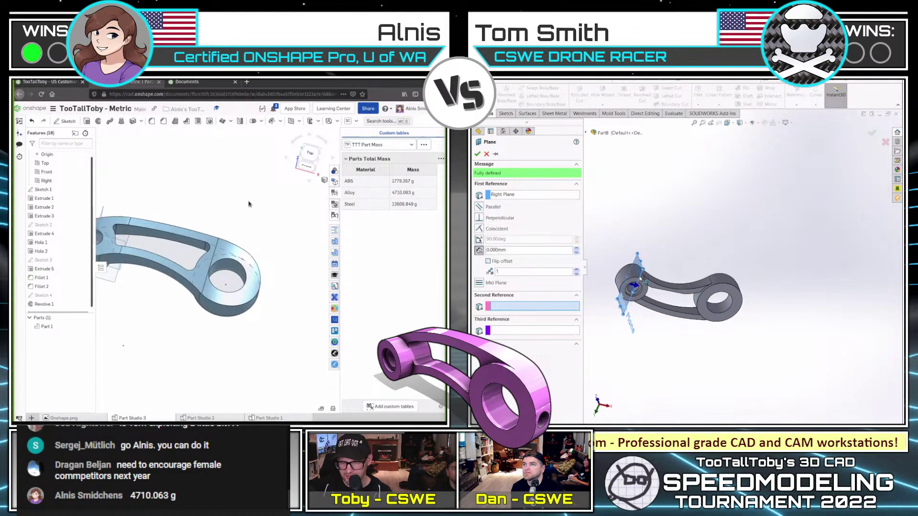
{"action": "left_click", "coordinate": [640, 277]}
{"action": "key", "text": "Escape"}
{"action": "right_click_drag", "start_coordinate": [226, 187], "coordinate": [225, 182]}
- Define a SolidWorks reference plane offset about 327 mm from the Right Plane, near the large end
{"action": "left_click", "coordinate": [499, 211]}
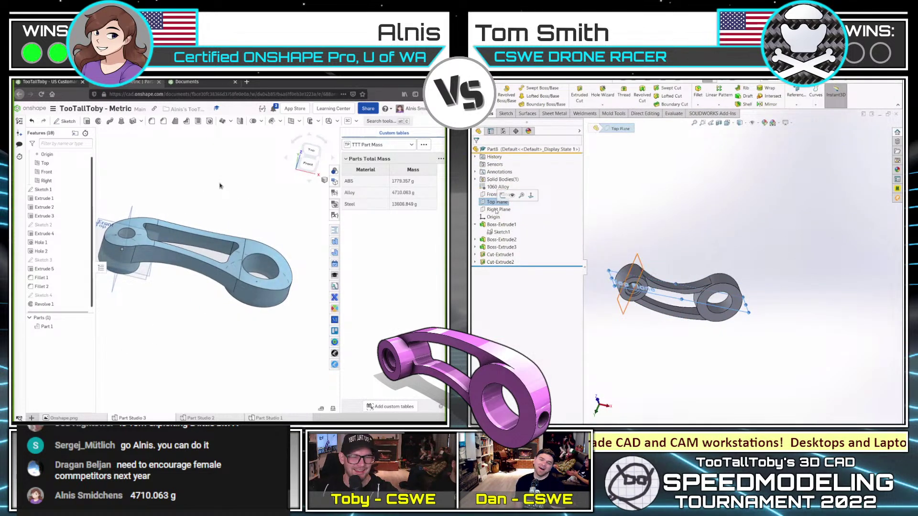
{"action": "key", "text": "p"}
{"action": "left_click_drag", "start_coordinate": [628, 311], "coordinate": [693, 331], "text": "ctrl"}
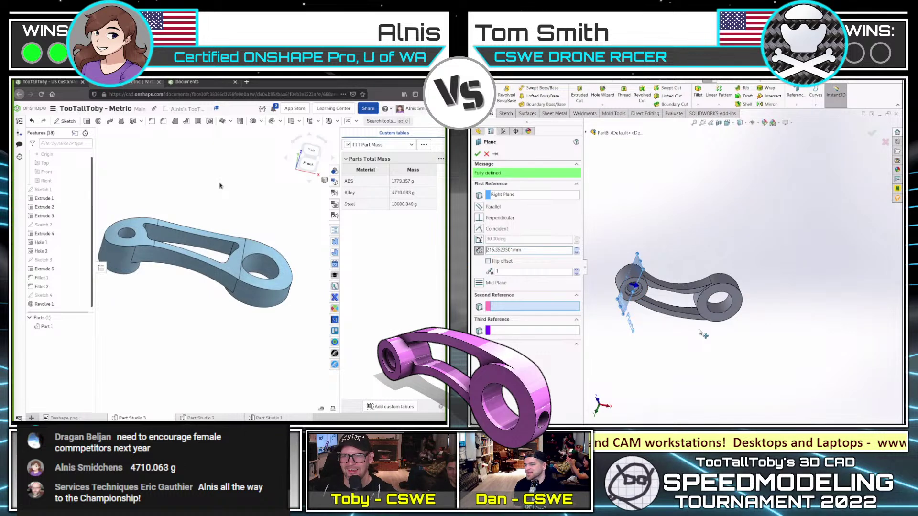
{"action": "right_click_drag", "start_coordinate": [245, 213], "coordinate": [242, 220]}
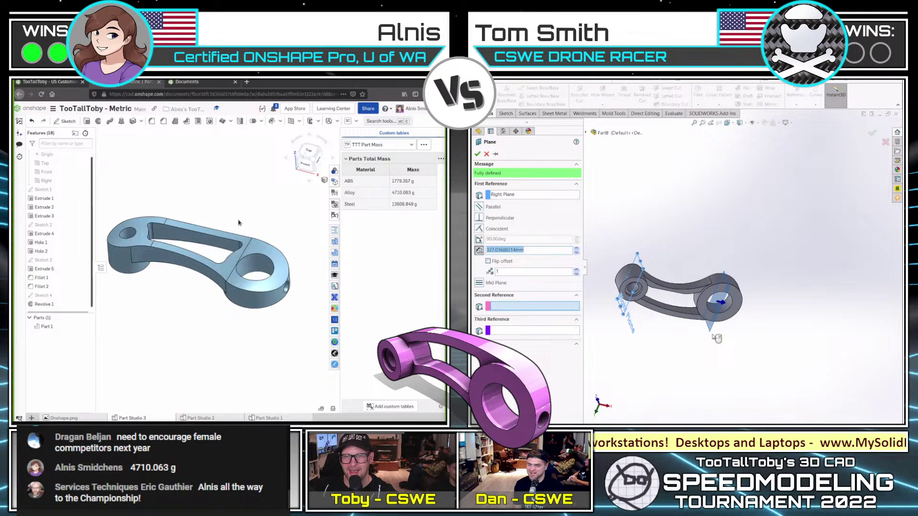
{"action": "scroll", "coordinate": [720, 333], "scroll_direction": "down", "scroll_amount": 5}
- Try a custom blue appearance on the Onshape link arm
{"action": "right_click", "coordinate": [215, 272]}
{"action": "middle_click_drag", "start_coordinate": [727, 306], "coordinate": [719, 323]}
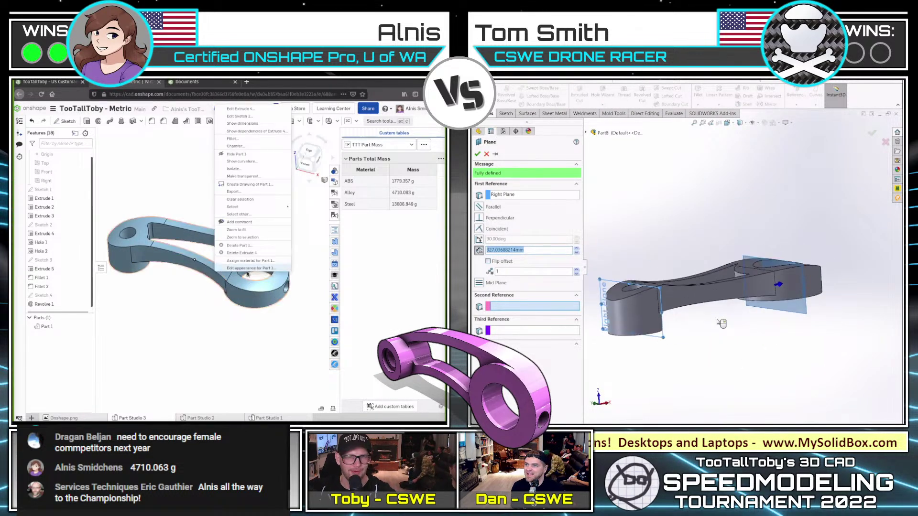
{"action": "left_click", "coordinate": [246, 269]}
{"action": "left_click", "coordinate": [151, 291]}
{"action": "left_click", "coordinate": [113, 300]}
{"action": "key", "text": "Return"}
{"action": "right_click_drag", "start_coordinate": [217, 268], "coordinate": [185, 296]}
{"action": "scroll", "coordinate": [185, 295], "scroll_direction": "up", "scroll_amount": 3}
{"action": "mouse_move", "coordinate": [162, 324]}
{"action": "left_mouse_down"}
{"action": "mouse_move", "coordinate": [161, 350]}
{"action": "mouse_move", "coordinate": [156, 297]}
{"action": "mouse_move", "coordinate": [158, 345]}
{"action": "mouse_move", "coordinate": [158, 298]}
{"action": "mouse_move", "coordinate": [155, 344]}
{"action": "mouse_move", "coordinate": [158, 313]}
{"action": "mouse_move", "coordinate": [157, 345]}
{"action": "mouse_move", "coordinate": [158, 326]}
{"action": "left_mouse_up"}
{"action": "left_click", "coordinate": [144, 298]}
{"action": "left_click", "coordinate": [703, 169]}
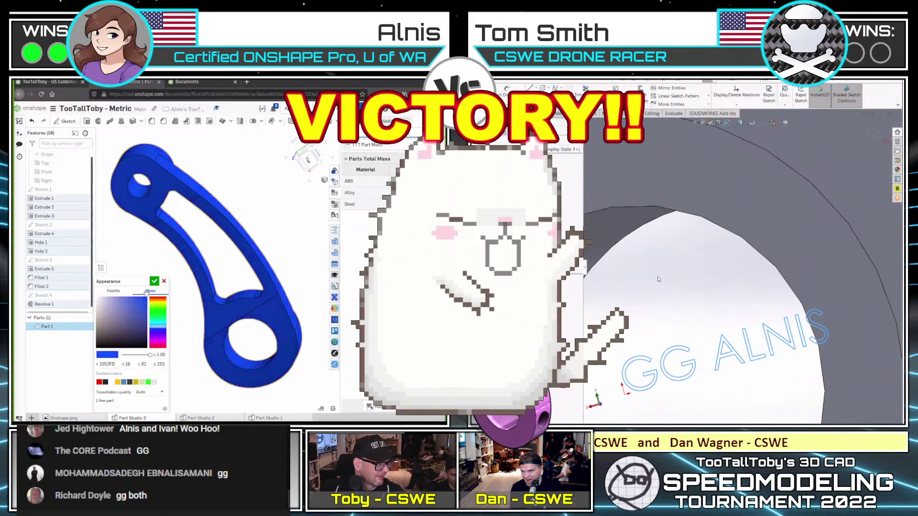
{"action": "left_click", "coordinate": [164, 282]}
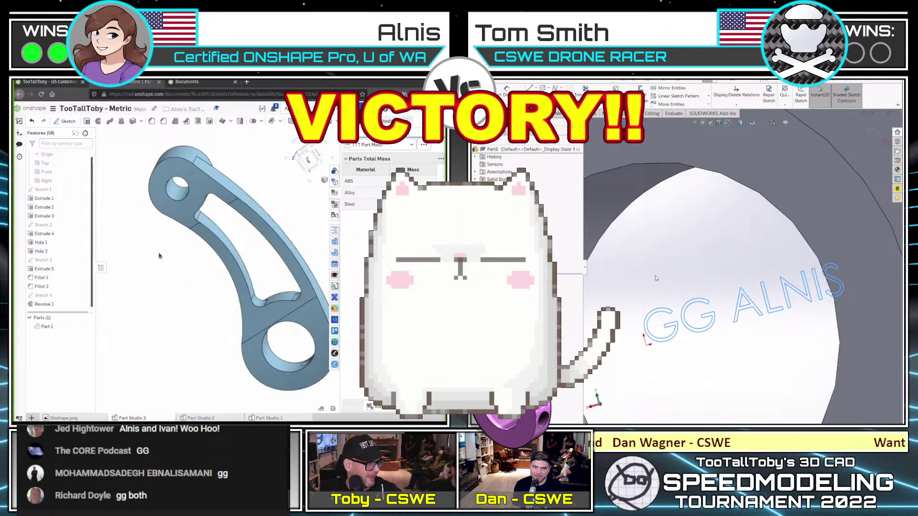
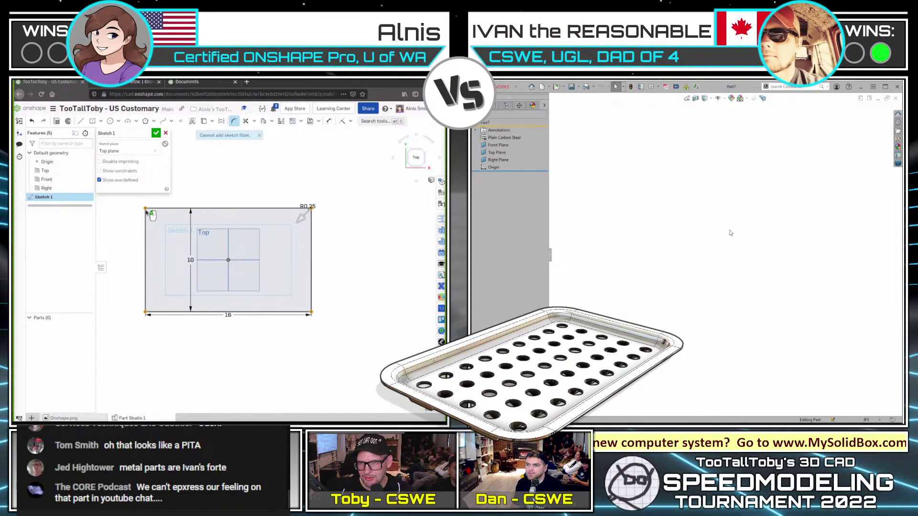
- Set the corner fillet radius of the Onshape 16 by 10 rectangle to 1.875, and start a SolidWorks sketch on the Top Plane
{"action": "double_click", "coordinate": [307, 206]}
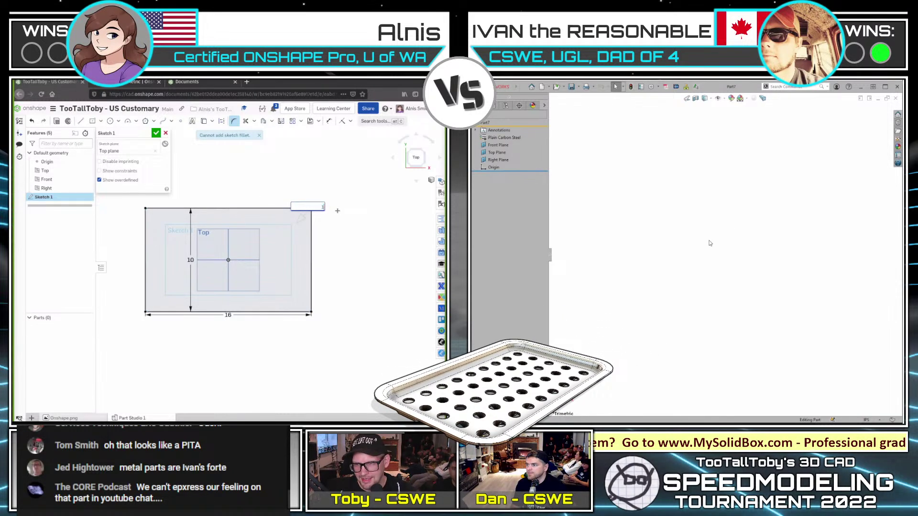
{"action": "type", "text": "1"}
{"action": "left_click", "coordinate": [495, 153]}
{"action": "type", "text": ".875"}
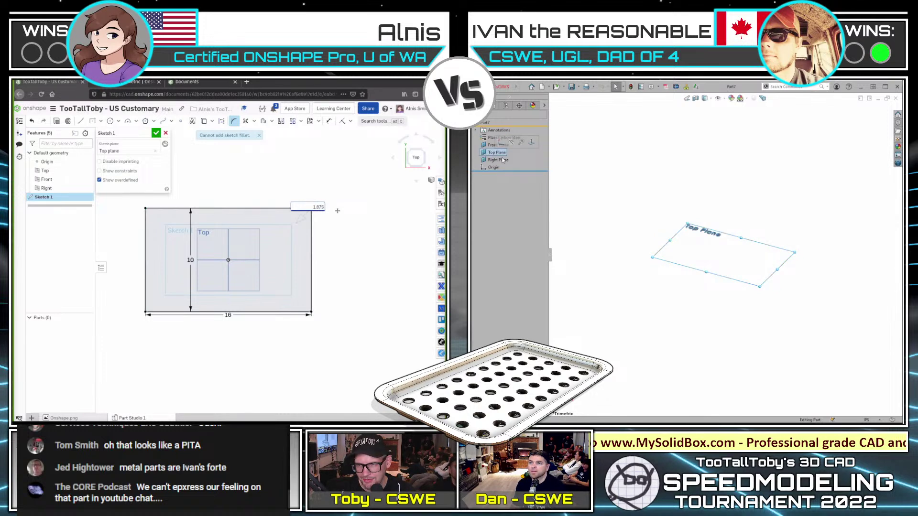
{"action": "left_click", "coordinate": [503, 141]}
{"action": "key", "text": "Return"}
- Sketch a centre rectangle about the origin in the SolidWorks Top Plane sketch
{"action": "right_click_drag", "start_coordinate": [662, 233], "coordinate": [798, 294]}
{"action": "key", "text": "Escape"}
{"action": "left_click", "coordinate": [724, 255]}
{"action": "mouse_move", "coordinate": [303, 237]}
{"action": "right_mouse_down"}
{"action": "mouse_move", "coordinate": [297, 223]}
{"action": "mouse_move", "coordinate": [286, 244]}
{"action": "right_mouse_up"}
{"action": "left_click", "coordinate": [817, 305]}
{"action": "right_click_drag", "start_coordinate": [817, 305], "coordinate": [821, 292]}
{"action": "right_click_drag", "start_coordinate": [286, 244], "coordinate": [284, 247]}
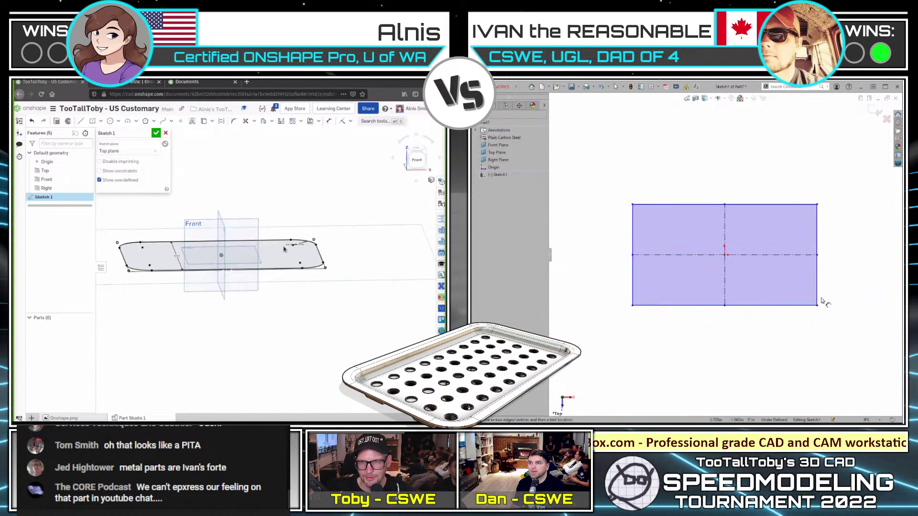
- Dimension the SolidWorks centre rectangle 16 in wide and 10 in high, and start extruding the Onshape rounded rectangle
{"action": "left_click", "coordinate": [786, 205]}
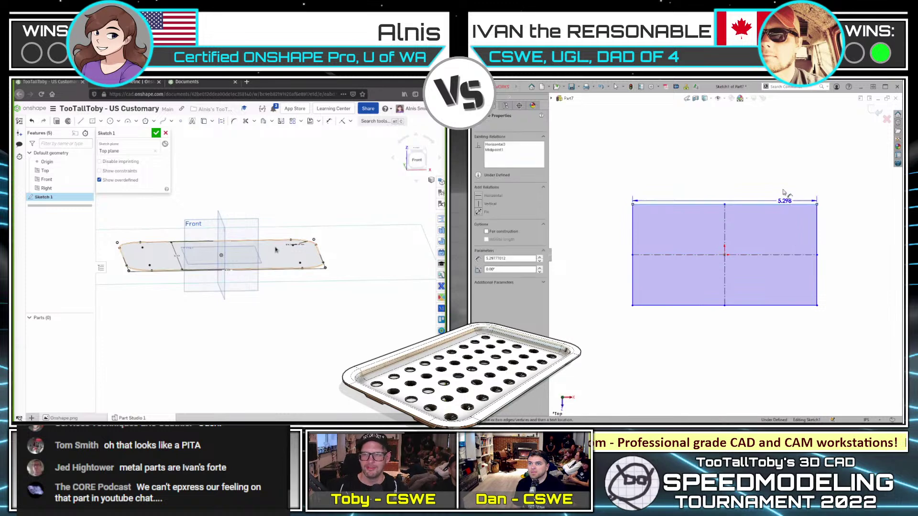
{"action": "key", "text": "shift+e"}
{"action": "type", "text": "16"}
{"action": "key", "text": "Return"}
{"action": "left_click", "coordinate": [817, 237]}
{"action": "left_click", "coordinate": [837, 244]}
{"action": "type", "text": "10"}
{"action": "key", "text": "Return"}
- Extrude the Onshape rounded rectangle downward into a solid block
{"action": "left_click_drag", "start_coordinate": [223, 239], "coordinate": [221, 299]}
{"action": "scroll", "coordinate": [773, 283], "scroll_direction": "up", "scroll_amount": 1}
{"action": "left_click", "coordinate": [156, 133]}
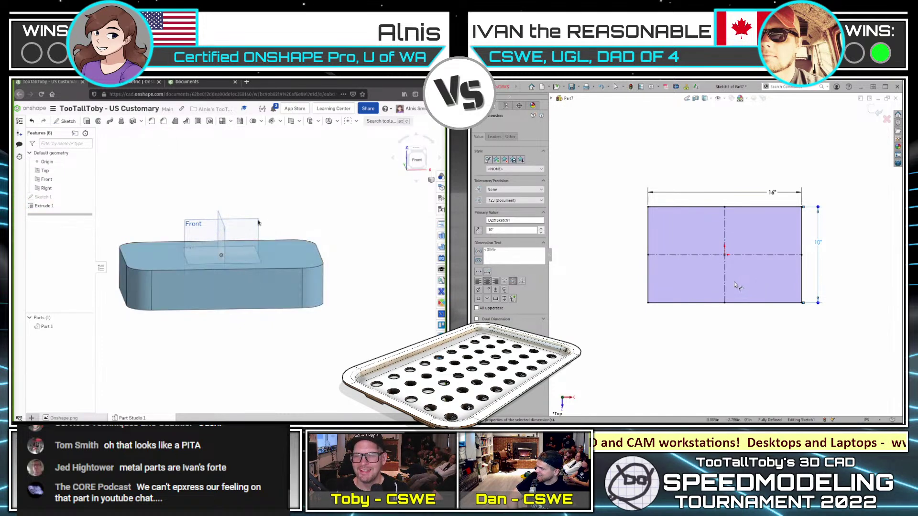
- Try an Onshape sketch on the top face of the extruded block
{"action": "left_click", "coordinate": [264, 258]}
{"action": "key", "text": "shift+s"}
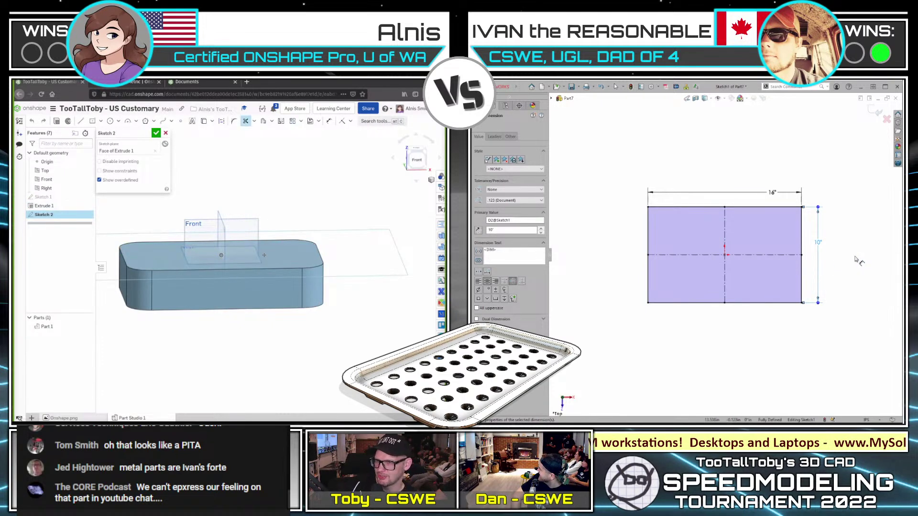
{"action": "key", "text": "Escape"}
{"action": "key", "text": "Escape"}
{"action": "key", "text": "s"}
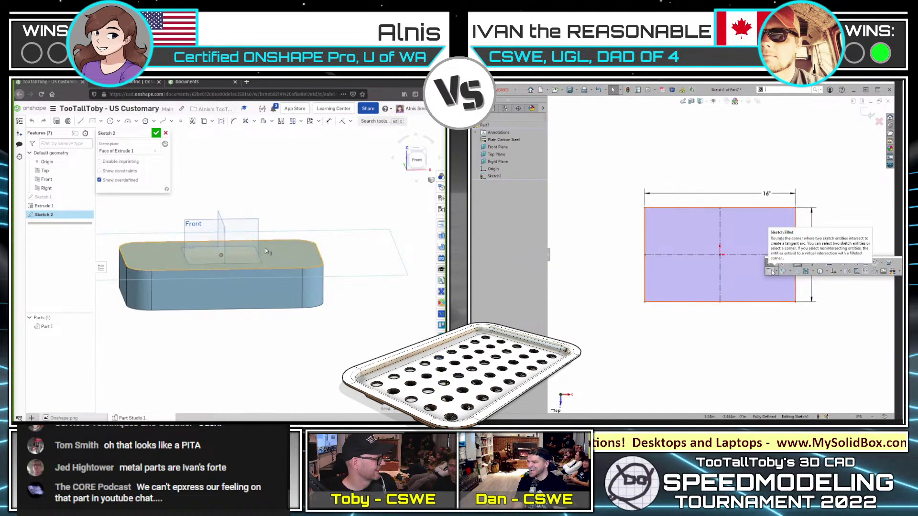
{"action": "key", "text": "n"}
- Extrude the SolidWorks 16 by 10 in rectangle into a thin plate
{"action": "left_click", "coordinate": [796, 366]}
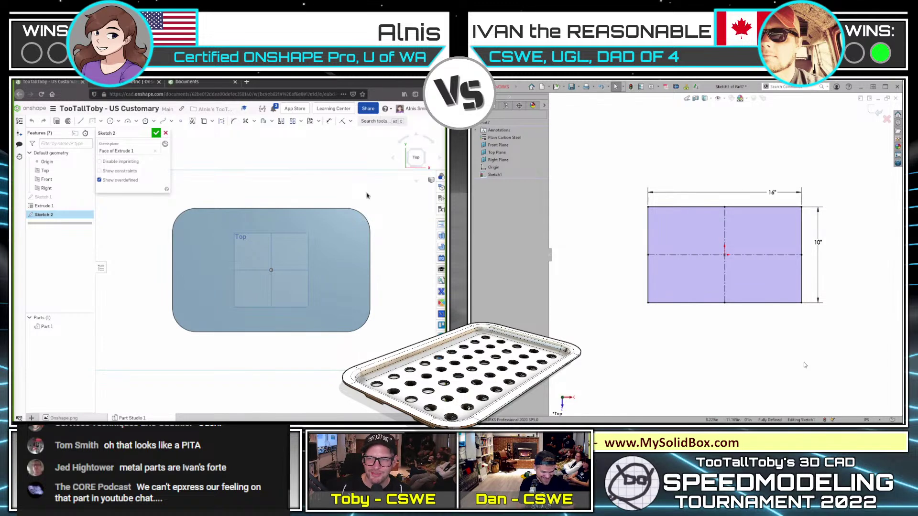
{"action": "key", "text": "e"}
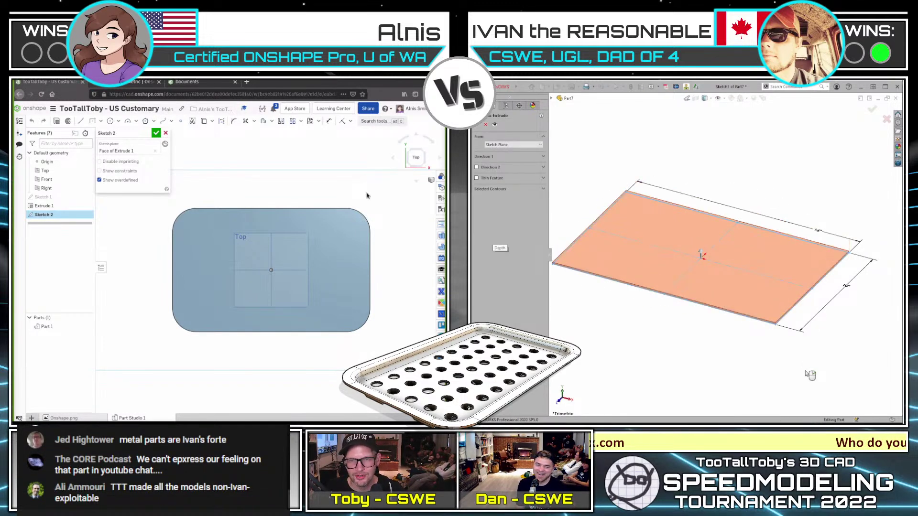
{"action": "key", "text": "Return"}
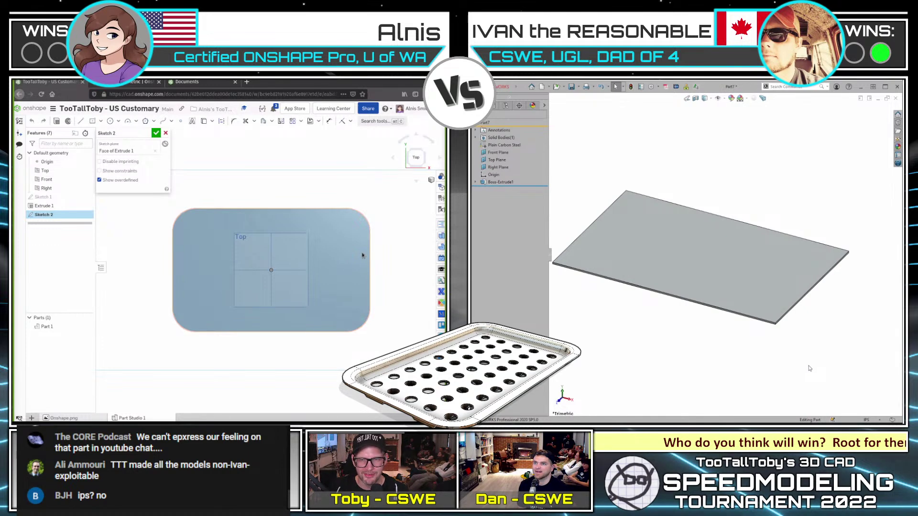
- Sketch a centre rectangle about the origin on the Onshape block's top face, and start a SolidWorks fillet
{"action": "scroll", "coordinate": [308, 277], "scroll_direction": "up", "scroll_amount": 2}
{"action": "key", "text": "r"}
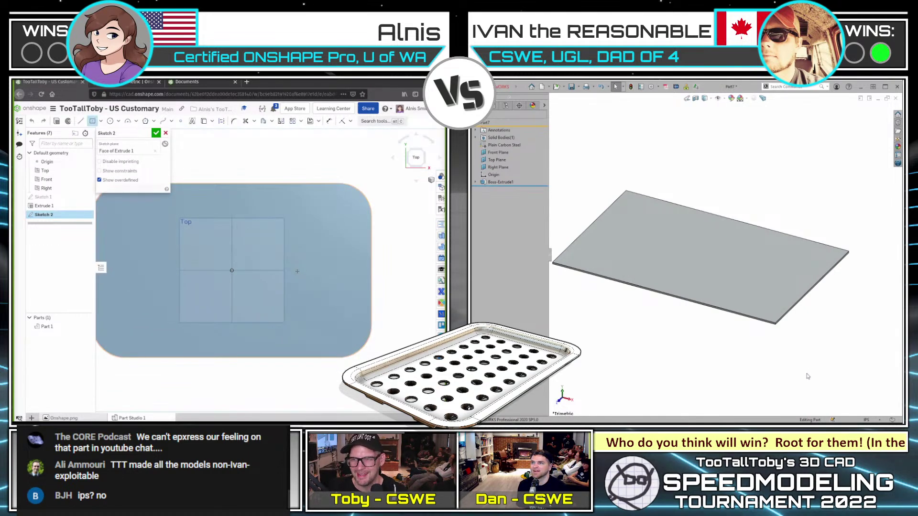
{"action": "scroll", "coordinate": [282, 273], "scroll_direction": "down", "scroll_amount": 1}
{"action": "key", "text": "f"}
{"action": "left_click", "coordinate": [241, 272]}
{"action": "left_click", "coordinate": [318, 315]}
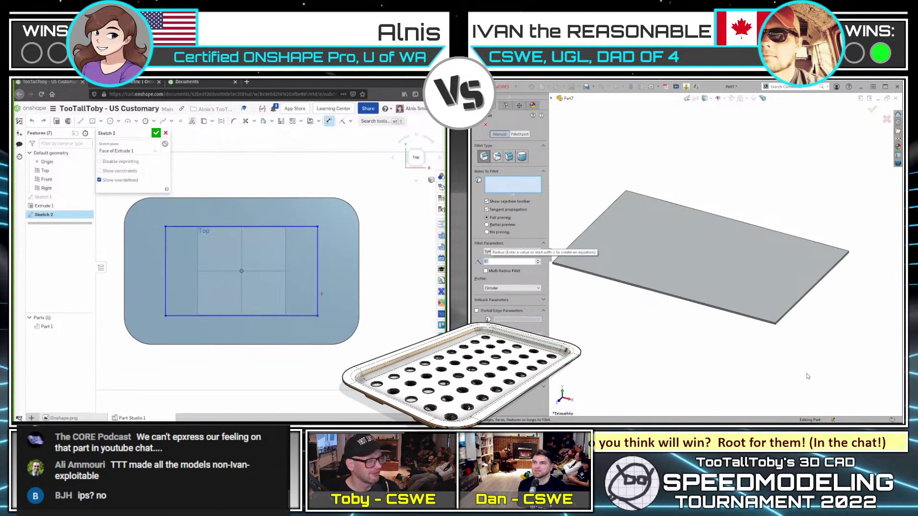
- Fillet the SolidWorks plate's four corners with a 1.875 in radius, and dimension the Onshape rectangle 0.5 from the block's side edge
{"action": "key", "text": "d"}
{"action": "left_click", "coordinate": [317, 274]}
{"action": "type", "text": "1.875"}
{"action": "left_click", "coordinate": [358, 254]}
{"action": "left_click", "coordinate": [776, 324]}
{"action": "left_click", "coordinate": [388, 246]}
{"action": "left_click", "coordinate": [848, 253]}
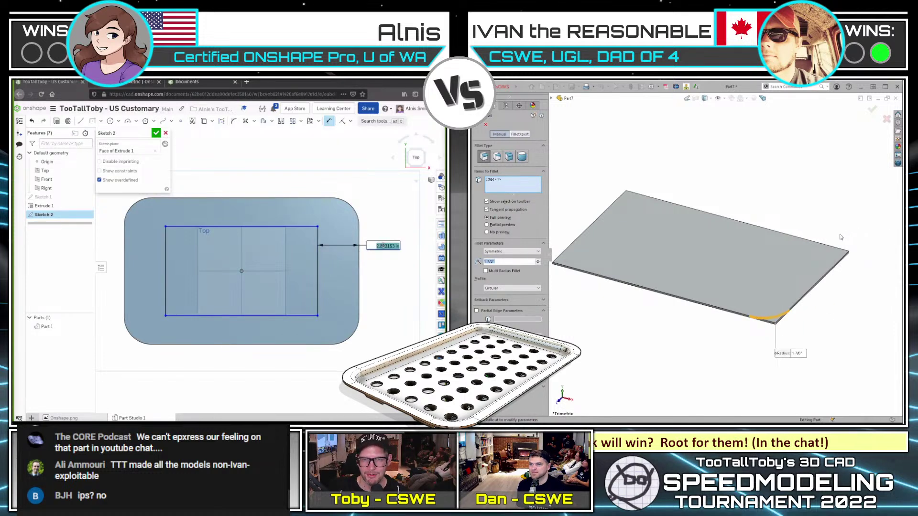
{"action": "type", "text": "0.5"}
{"action": "left_click", "coordinate": [627, 193]}
{"action": "key", "text": "Return"}
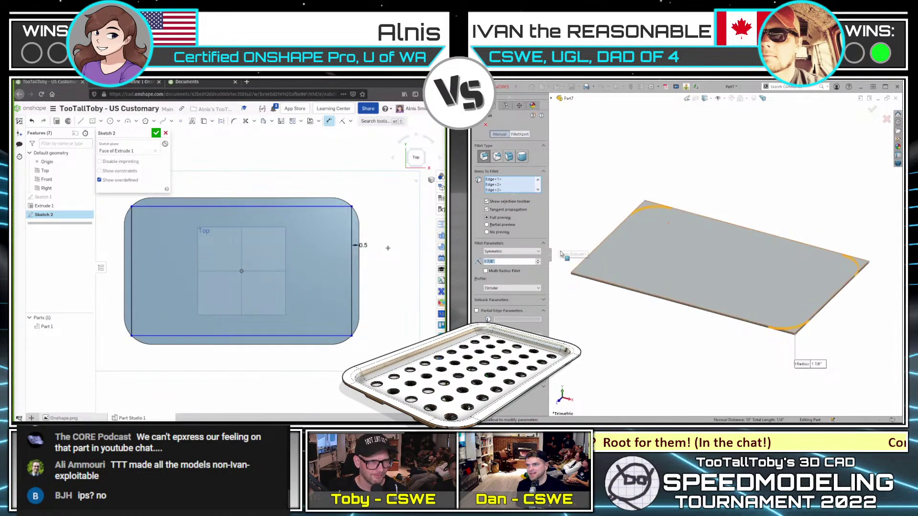
{"action": "left_click", "coordinate": [571, 268]}
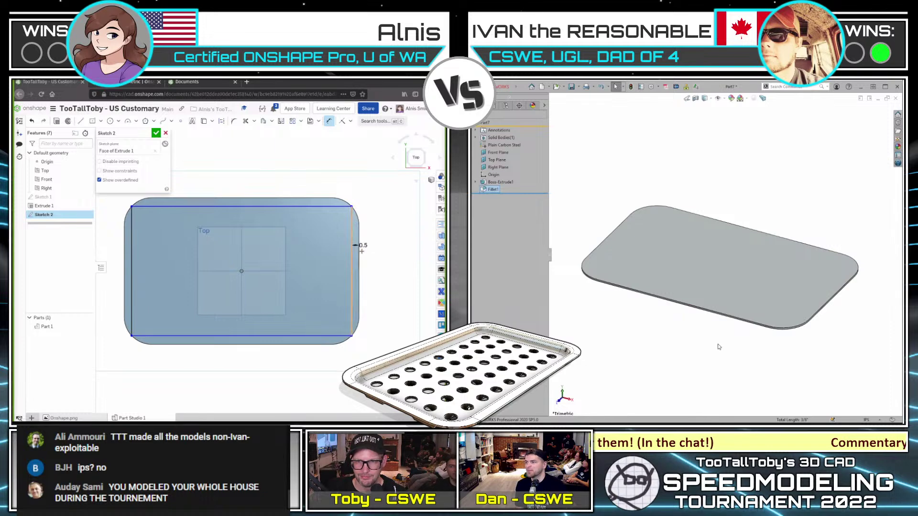
- Start a SolidWorks sketch on the plate's top face, and discard the Onshape sketch on the block's top face
{"action": "left_click", "coordinate": [749, 297]}
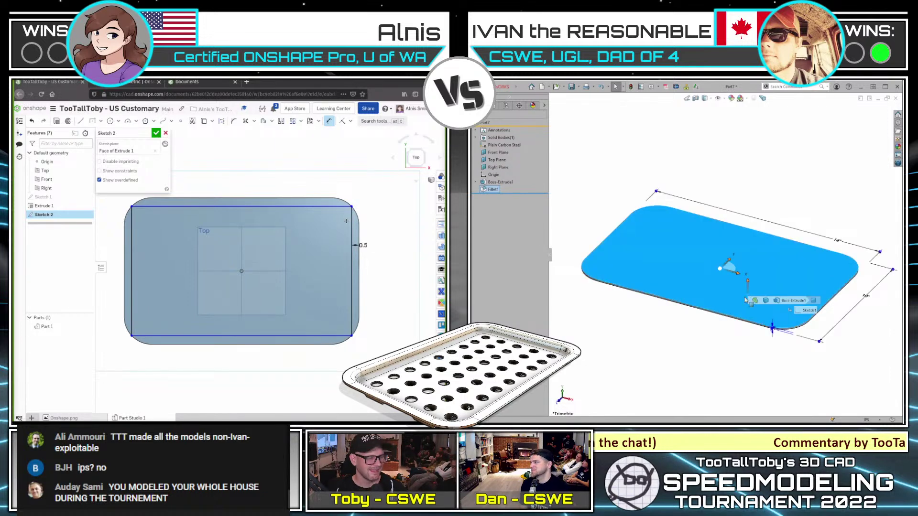
{"action": "right_click_drag", "start_coordinate": [745, 297], "coordinate": [698, 386]}
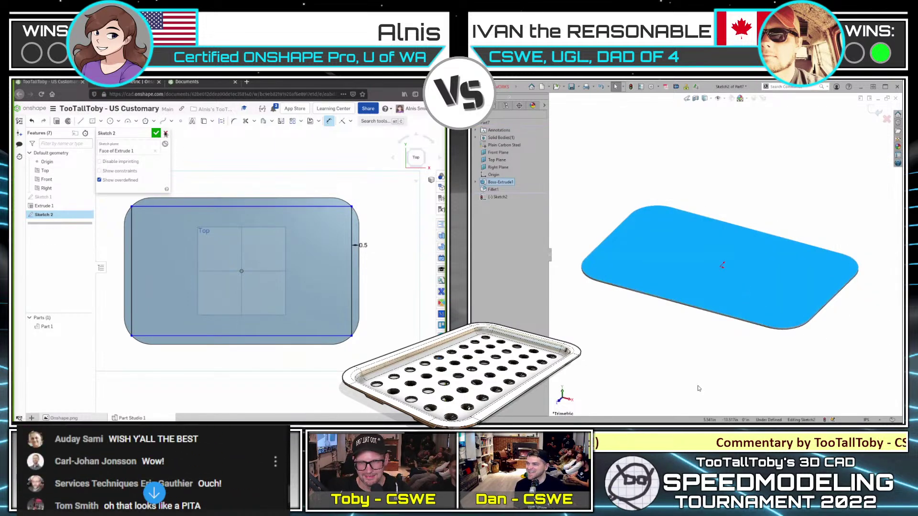
{"action": "left_click", "coordinate": [165, 133]}
- Start an Onshape sketch on the Front plane
{"action": "scroll", "coordinate": [279, 193], "scroll_direction": "up", "scroll_amount": 3}
{"action": "right_click_drag", "start_coordinate": [280, 193], "coordinate": [275, 179]}
{"action": "left_click", "coordinate": [269, 214]}
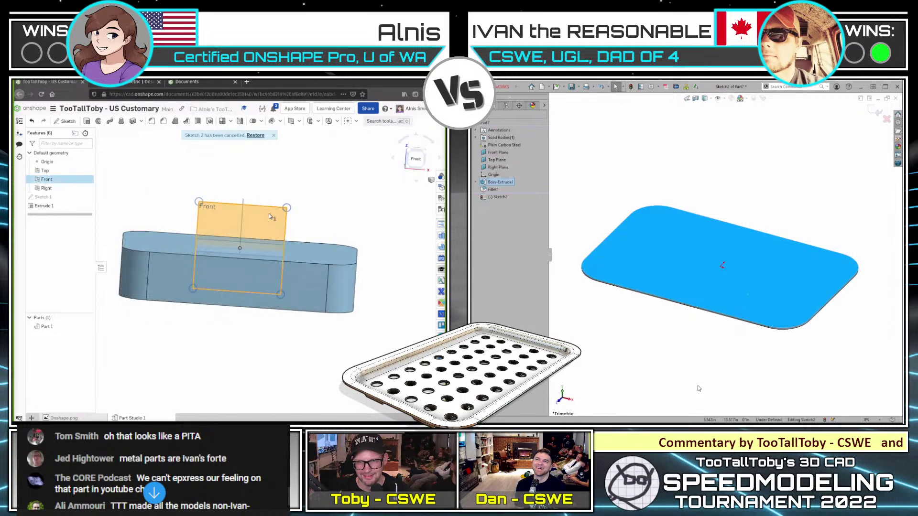
{"action": "key", "text": "shift+s"}
{"action": "key", "text": "n"}
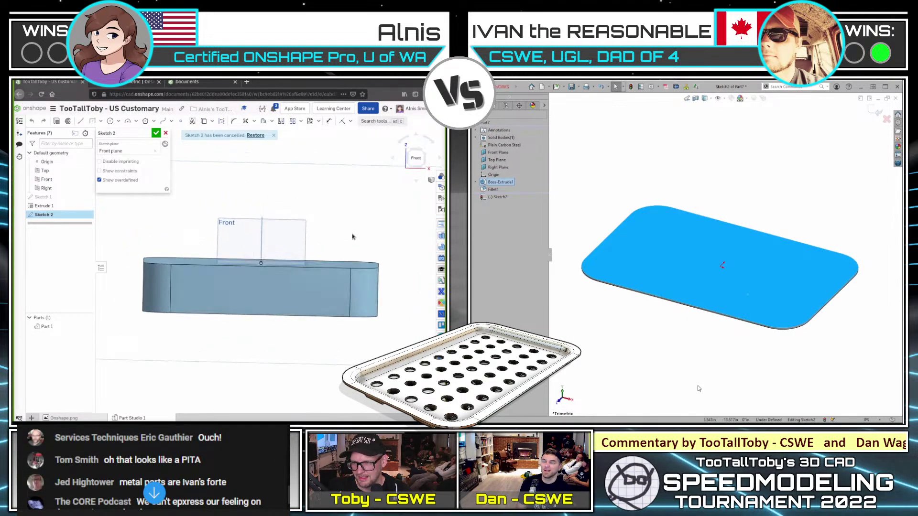
- Draw a three-point arc curving down from the Onshape block's top edge near its side, with a 0.25 radius
{"action": "scroll", "coordinate": [356, 249], "scroll_direction": "up", "scroll_amount": 3}
{"action": "middle_click_drag", "start_coordinate": [368, 280], "coordinate": [292, 263]}
{"action": "scroll", "coordinate": [289, 262], "scroll_direction": "up", "scroll_amount": 3}
{"action": "scroll", "coordinate": [290, 261], "scroll_direction": "up", "scroll_amount": 3}
{"action": "key", "text": "a"}
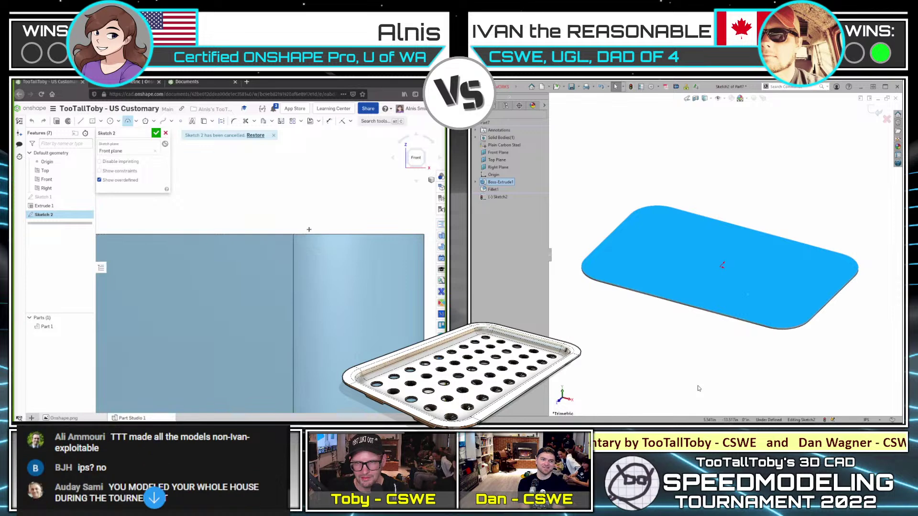
{"action": "left_click", "coordinate": [306, 233]}
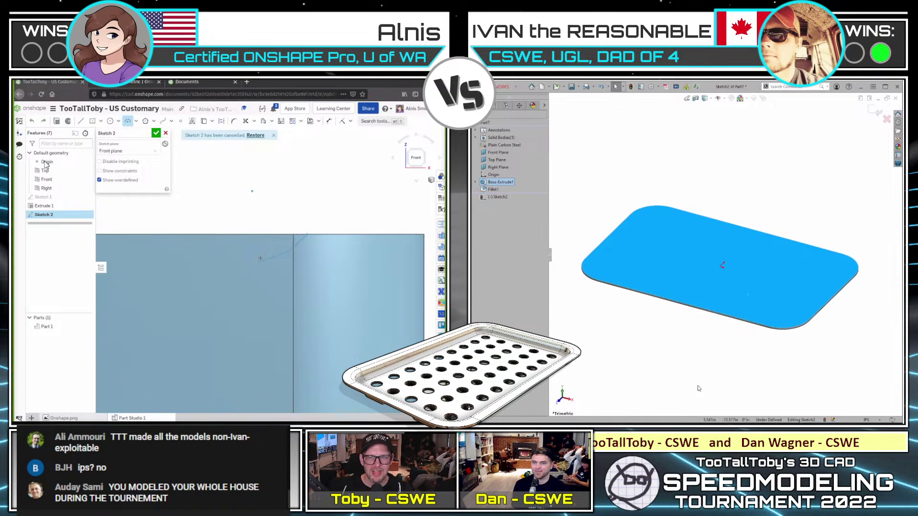
{"action": "left_click", "coordinate": [261, 261]}
{"action": "left_click", "coordinate": [267, 246]}
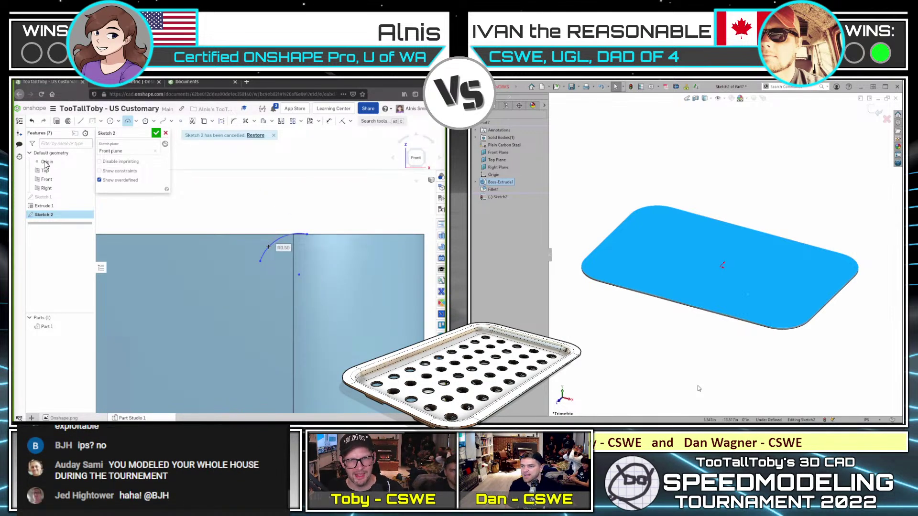
{"action": "type", "text": ".5"}
{"action": "key", "text": "Return"}
- Dimension the Onshape arc's upper end 0.5 from the block's side edge, and set the SolidWorks plate outline offset to 0.5875 in
{"action": "key", "text": "s"}
{"action": "key", "text": "d"}
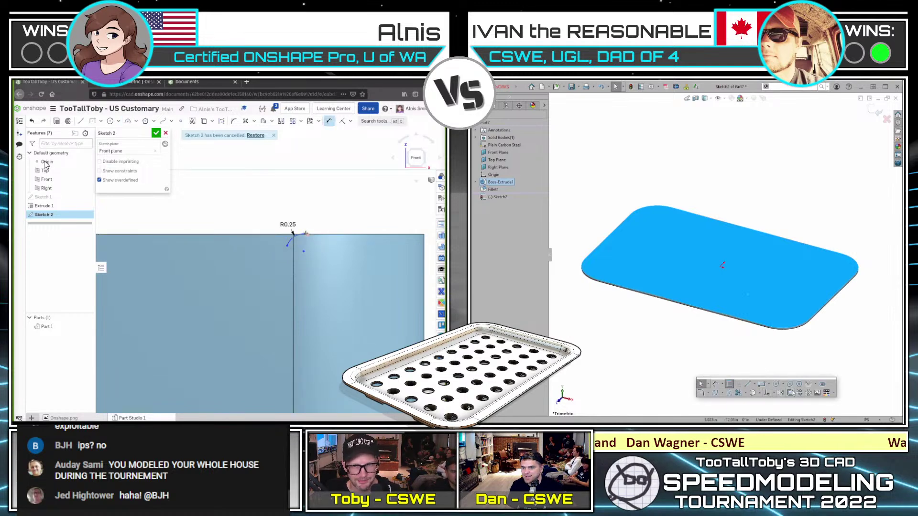
{"action": "left_click", "coordinate": [792, 395]}
{"action": "left_click", "coordinate": [306, 234]}
{"action": "left_click", "coordinate": [424, 245]}
{"action": "type", "text": ".5"}
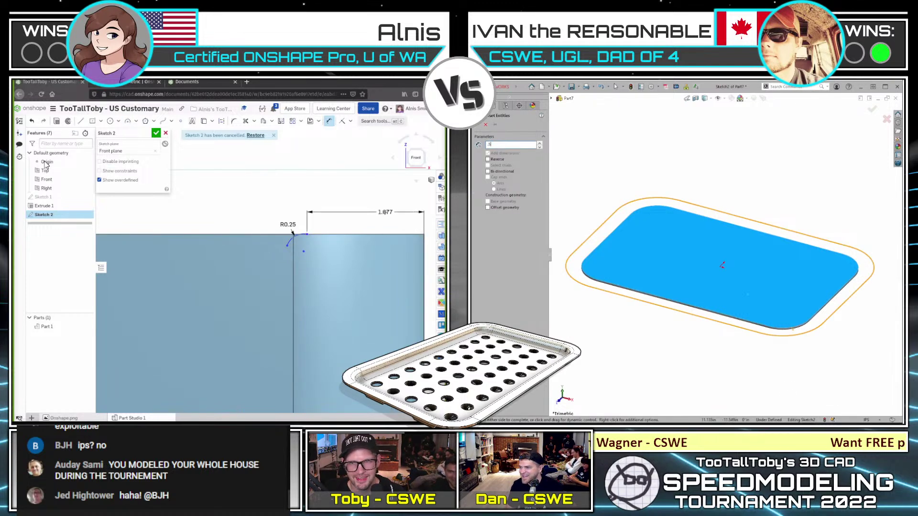
{"action": "type", "text": "875"}
{"action": "left_click", "coordinate": [385, 212]}
{"action": "key", "text": "Return"}
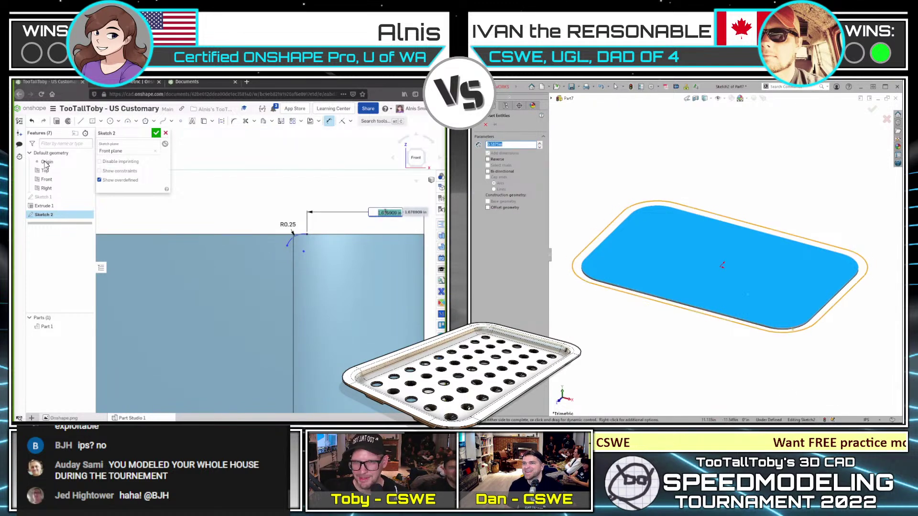
{"action": "key", "text": "Return"}
- Place the offset outline on the inside of the SolidWorks plate's edge
{"action": "scroll", "coordinate": [424, 225], "scroll_direction": "up", "scroll_amount": 1}
{"action": "middle_click_drag", "start_coordinate": [424, 224], "coordinate": [391, 229]}
{"action": "left_click", "coordinate": [770, 271]}
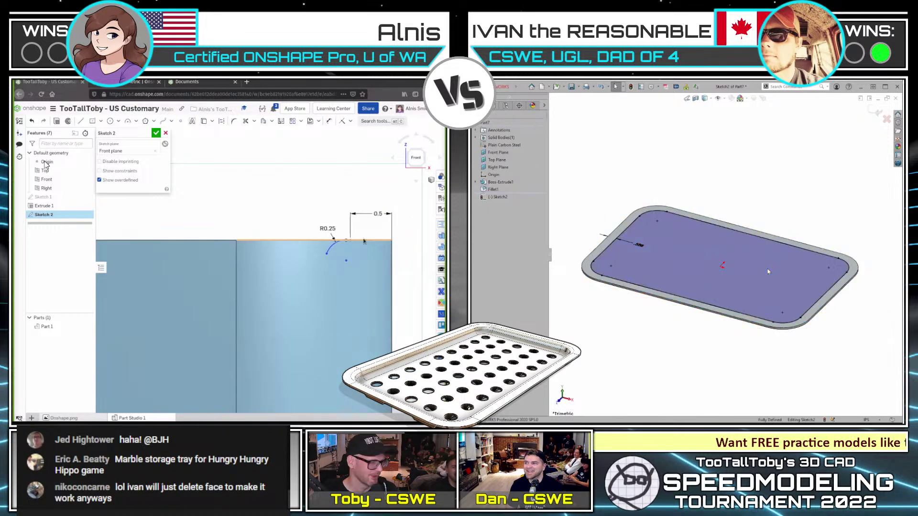
{"action": "key", "text": "Escape"}
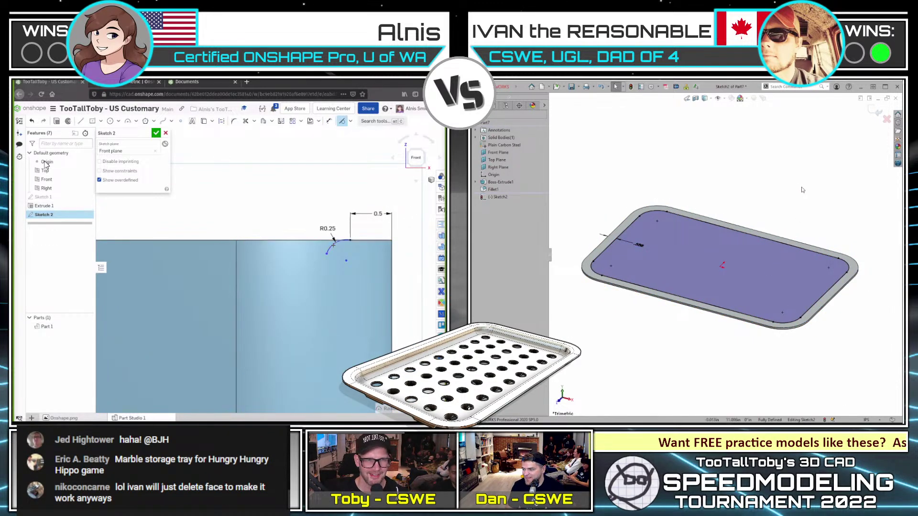
- Draw an Onshape line sloping down and inward from the arc's lower end, and start extruding the SolidWorks offset profile
{"action": "scroll", "coordinate": [347, 256], "scroll_direction": "down", "scroll_amount": 2}
{"action": "middle_click_drag", "start_coordinate": [346, 256], "coordinate": [343, 245]}
{"action": "scroll", "coordinate": [344, 247], "scroll_direction": "down", "scroll_amount": 1}
{"action": "key", "text": "e"}
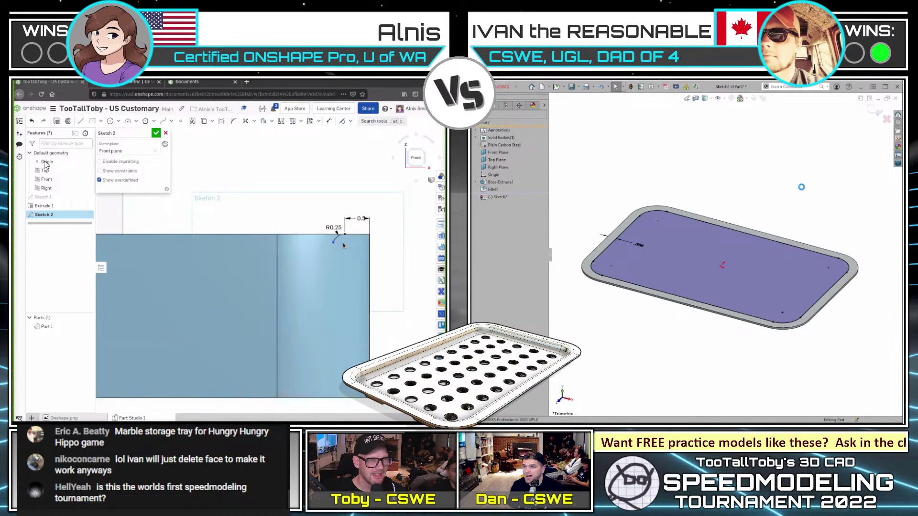
{"action": "key", "text": "l"}
{"action": "left_click", "coordinate": [334, 239]}
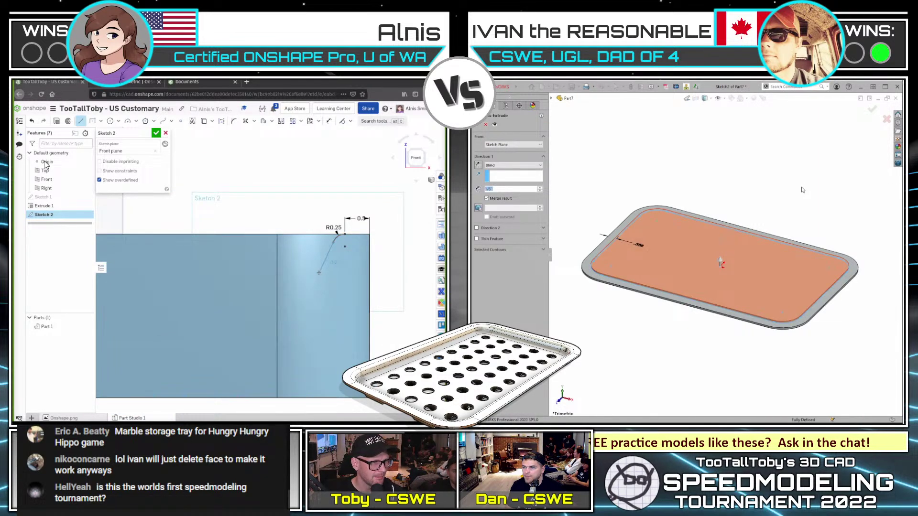
{"action": "left_click", "coordinate": [321, 274]}
- Set the Onshape line's angle to the block's side edge to 20°, and extrude the SolidWorks profile 7/8 in with a 20° draft
{"action": "key", "text": "d"}
{"action": "left_click", "coordinate": [328, 259]}
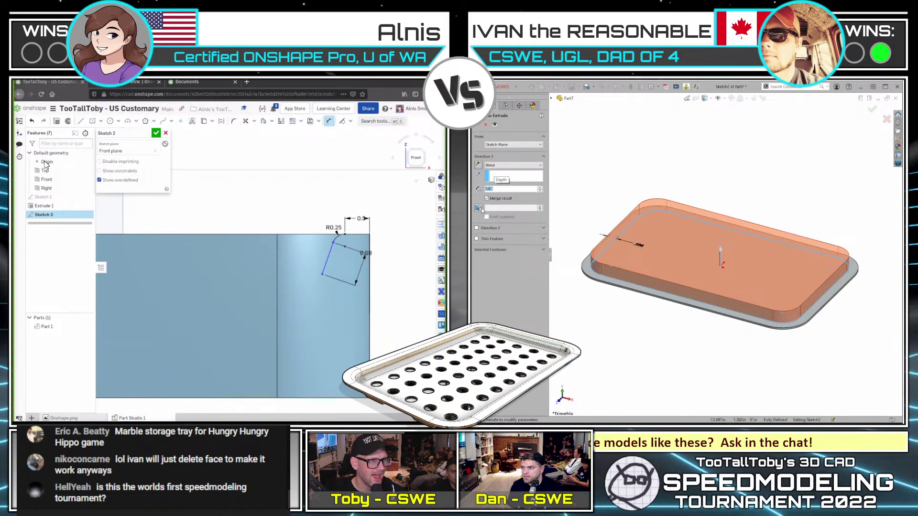
{"action": "left_click", "coordinate": [478, 208]}
{"action": "left_click", "coordinate": [369, 252]}
{"action": "left_click", "coordinate": [354, 269]}
{"action": "type", "text": "20"}
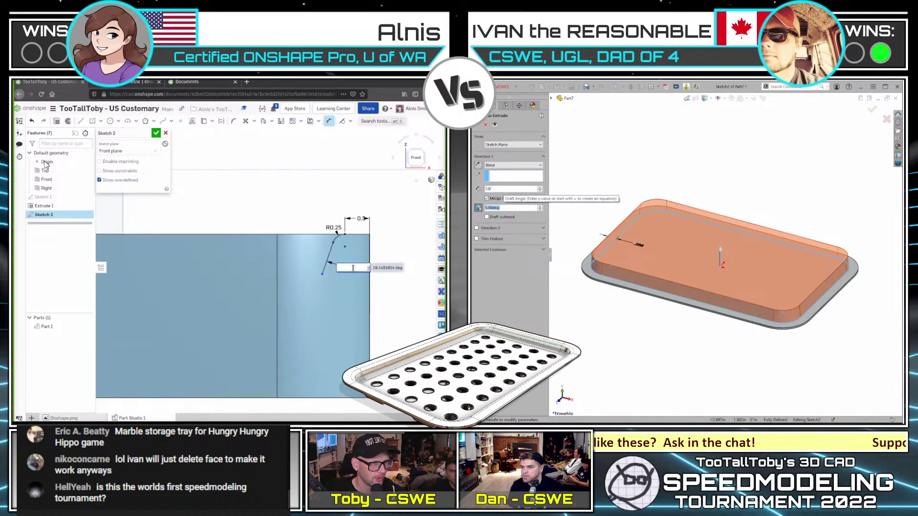
{"action": "key", "text": "Return"}
{"action": "key", "text": "Return"}
- Add a three-point arc at the lower end of the Onshape sloped line and set its radius to 0.375
{"action": "middle_click_drag", "start_coordinate": [301, 278], "coordinate": [305, 261]}
{"action": "key", "text": "a"}
{"action": "left_click", "coordinate": [791, 200]}
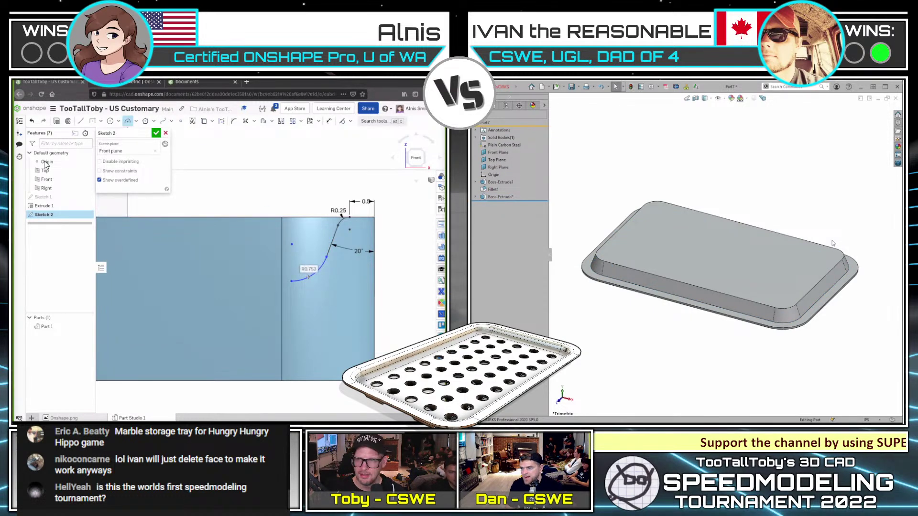
{"action": "left_click", "coordinate": [309, 277]}
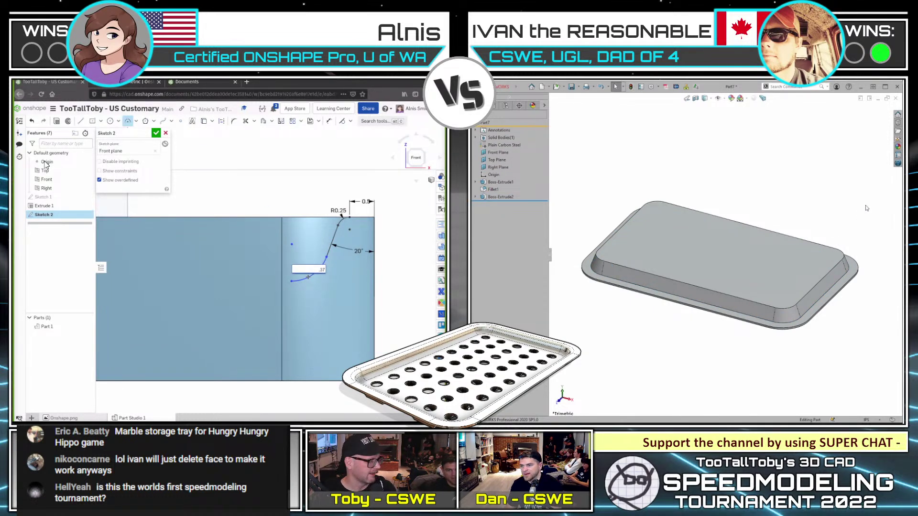
{"action": "key", "text": "Return"}
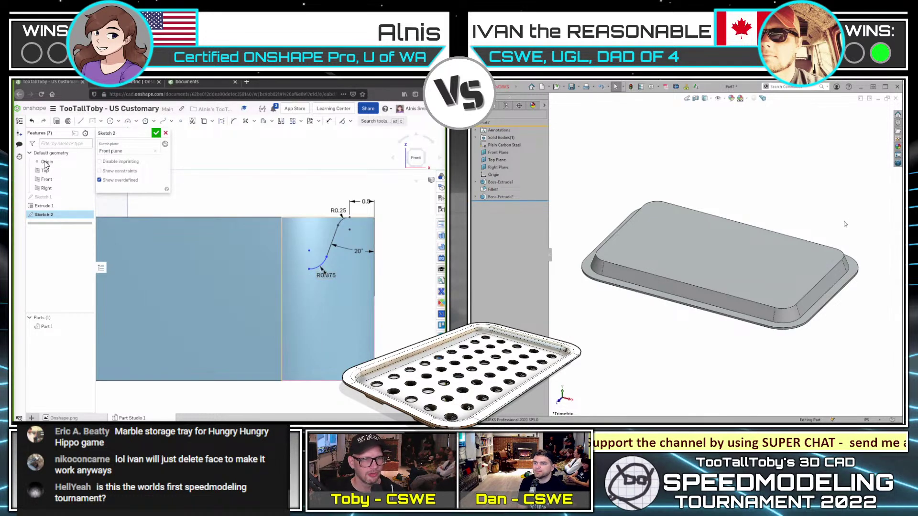
{"action": "scroll", "coordinate": [328, 264], "scroll_direction": "down", "scroll_amount": 2}
{"action": "key", "text": "d"}
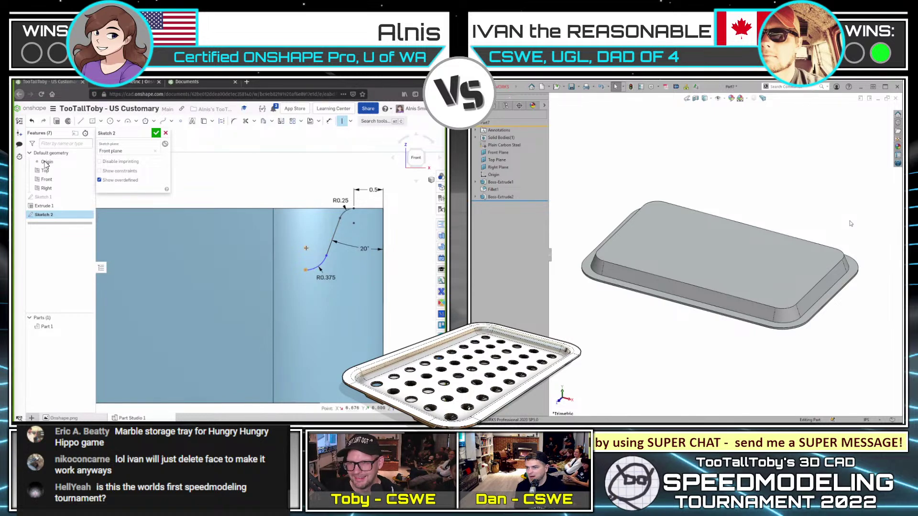
- Fillet the edge where the SolidWorks part's drafted walls meet the flat rim with a 0.25 in radius
{"action": "scroll", "coordinate": [823, 249], "scroll_direction": "up", "scroll_amount": 1}
{"action": "scroll", "coordinate": [822, 250], "scroll_direction": "down", "scroll_amount": 1}
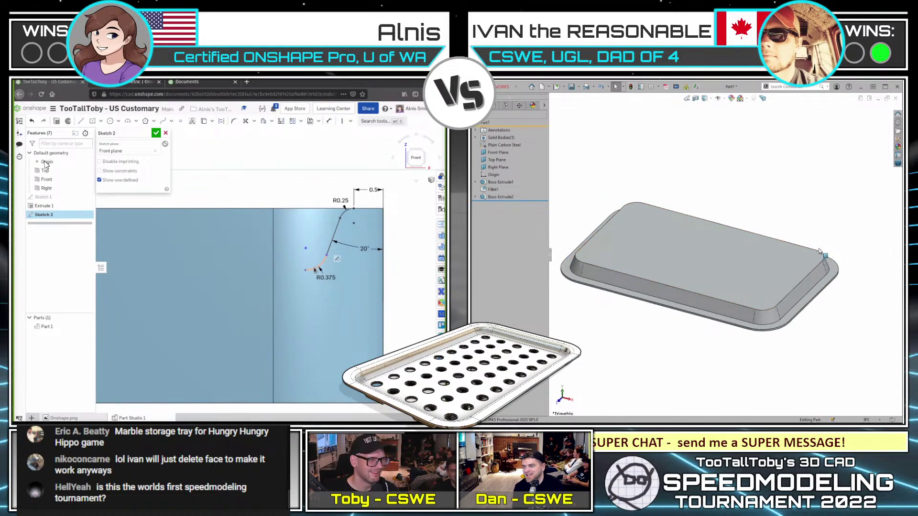
{"action": "key", "text": "f"}
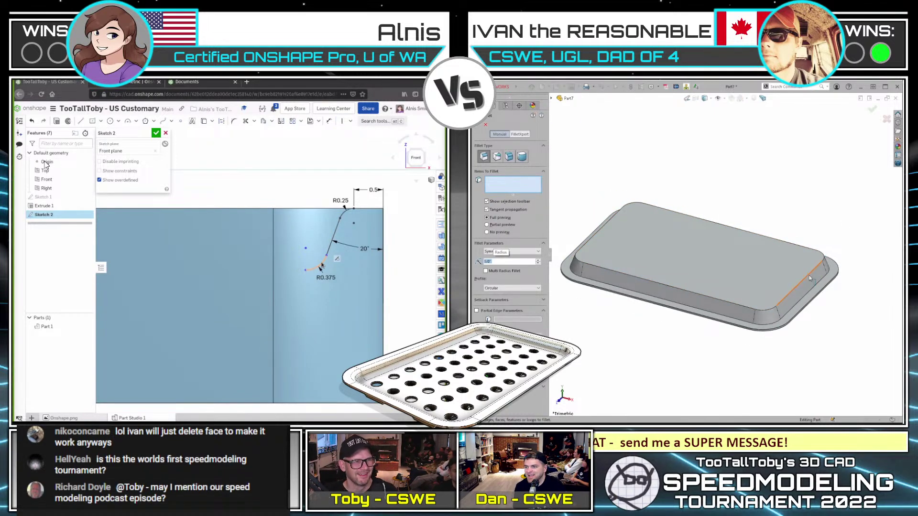
{"action": "type", "text": ".25"}
{"action": "left_click", "coordinate": [798, 302]}
{"action": "right_click", "coordinate": [834, 328]}
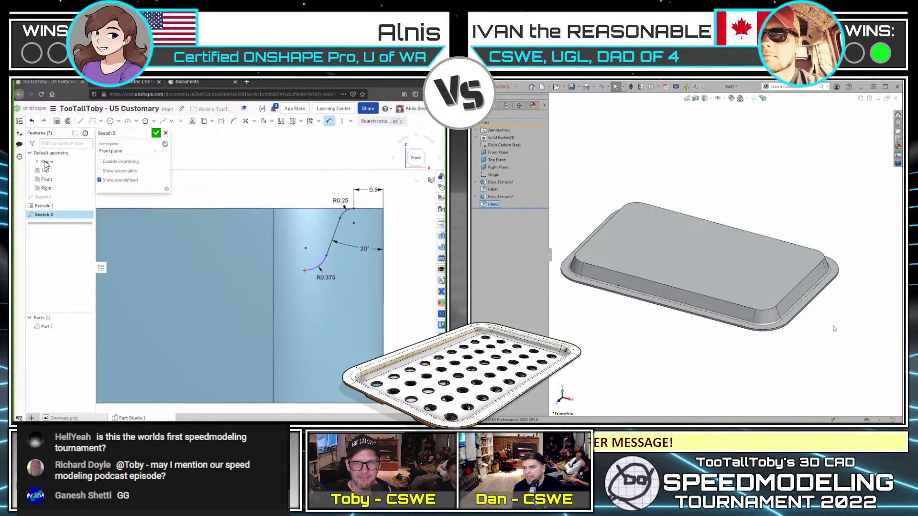
- Fillet the outer edge of the SolidWorks part's raised face with a 0.375 in radius
{"action": "type", "text": "f.375"}
{"action": "left_click", "coordinate": [772, 288]}
{"action": "right_click", "coordinate": [788, 299]}
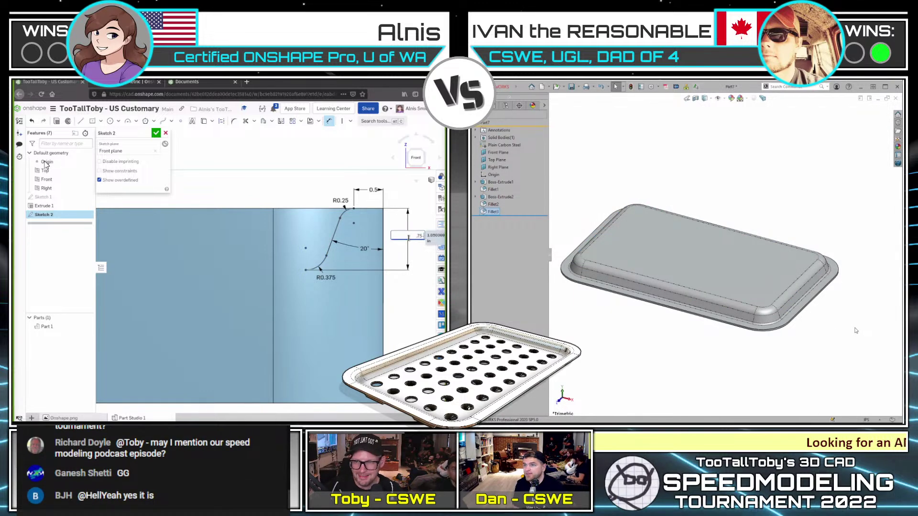
- Set the Onshape profile's vertical depth below the block's top edge to 0.625
{"action": "type", "text": ".125"}
{"action": "mouse_move", "coordinate": [856, 331]}
{"action": "middle_mouse_down"}
{"action": "mouse_move", "coordinate": [856, 221]}
{"action": "mouse_move", "coordinate": [830, 234]}
{"action": "mouse_move", "coordinate": [833, 352]}
{"action": "middle_mouse_up"}
{"action": "key", "text": "Return"}
- Draw an Onshape line from the lower arc's end straight up to the block's top edge, closing the profile horizontally to the upper arc
{"action": "key", "text": "l"}
{"action": "key", "text": "w"}
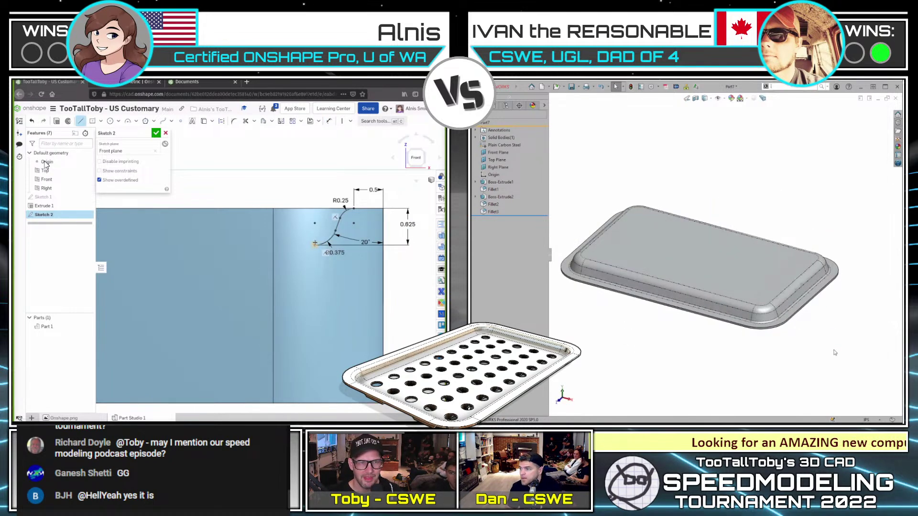
{"action": "key", "text": "s"}
{"action": "left_click", "coordinate": [315, 245]}
{"action": "left_click", "coordinate": [314, 209]}
- Shell the SolidWorks part with its underside face removed, and return to a trimetric view
{"action": "left_click", "coordinate": [831, 353]}
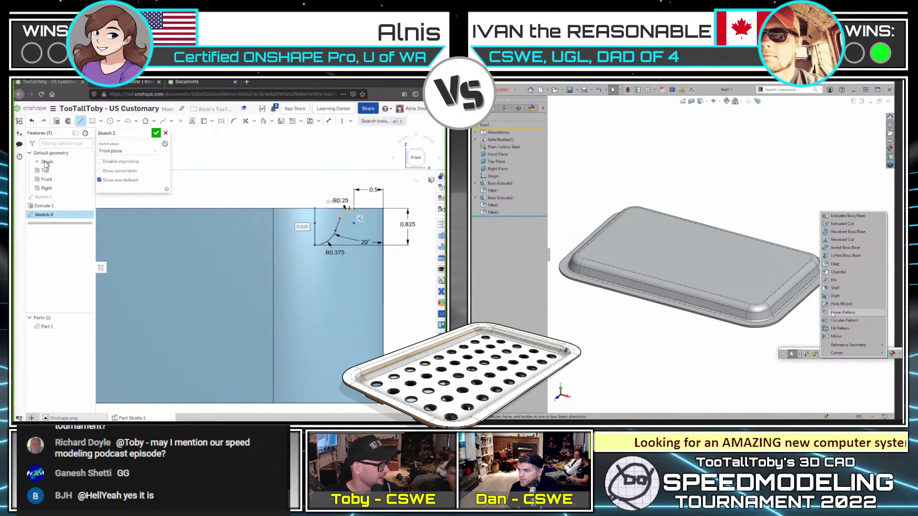
{"action": "left_click", "coordinate": [835, 287]}
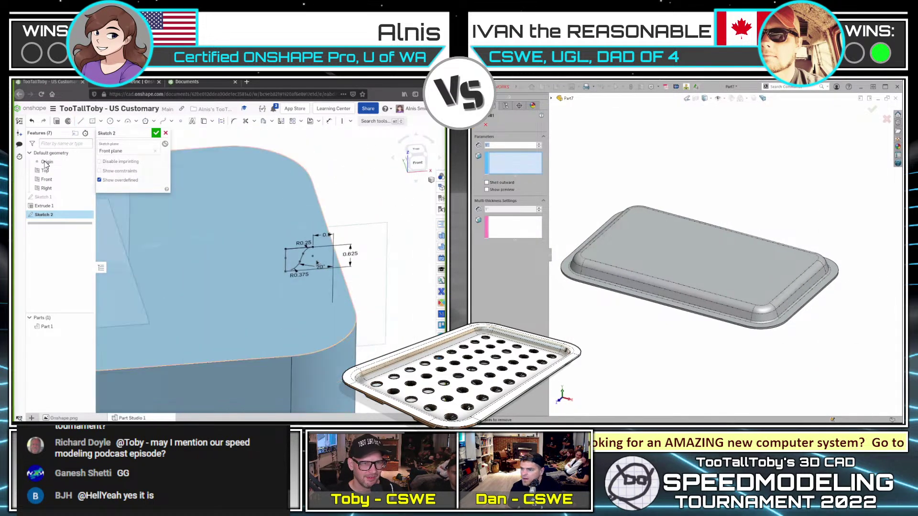
{"action": "scroll", "coordinate": [316, 262], "scroll_direction": "up", "scroll_amount": 4}
{"action": "middle_click_drag", "start_coordinate": [788, 332], "coordinate": [787, 265]}
{"action": "left_click", "coordinate": [738, 264]}
{"action": "key", "text": "Return"}
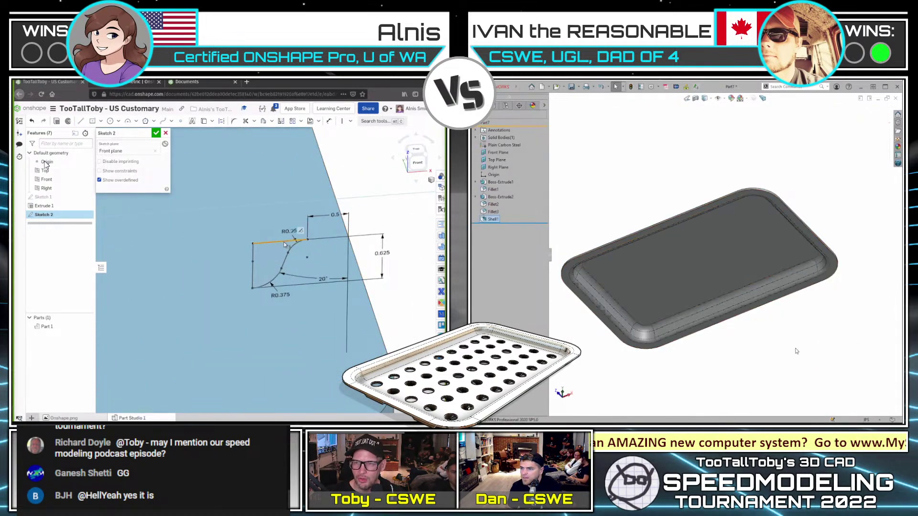
{"action": "key", "text": "ctrl+7"}
- Replace the Onshape profile's top line with lines out to the block's edge, up and back across, and save the SolidWorks part
{"action": "key", "text": "Delete"}
{"action": "key", "text": "l"}
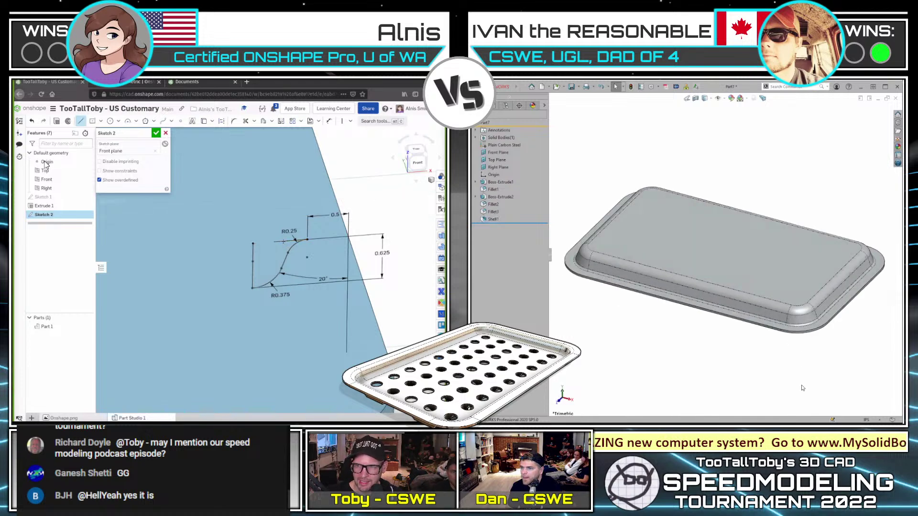
{"action": "key", "text": "ctrl+s"}
{"action": "left_click", "coordinate": [308, 239]}
{"action": "key", "text": "Return"}
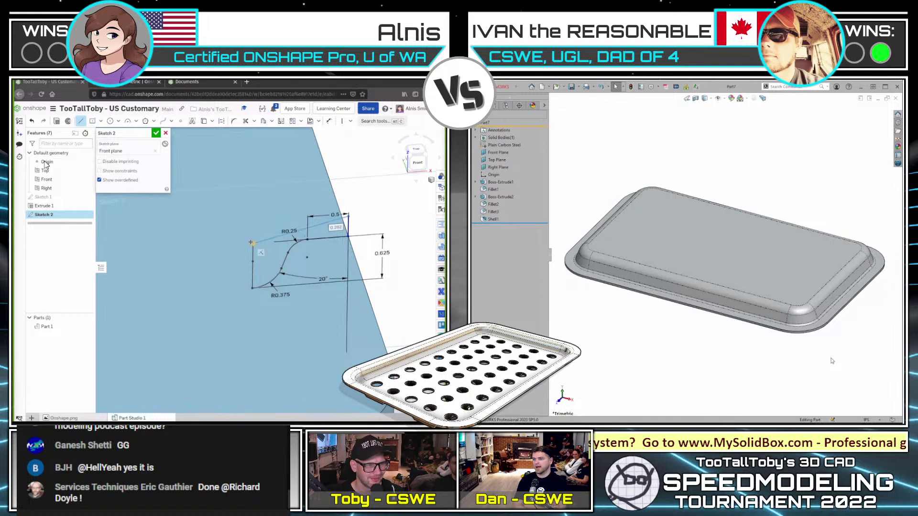
{"action": "left_click", "coordinate": [253, 223]}
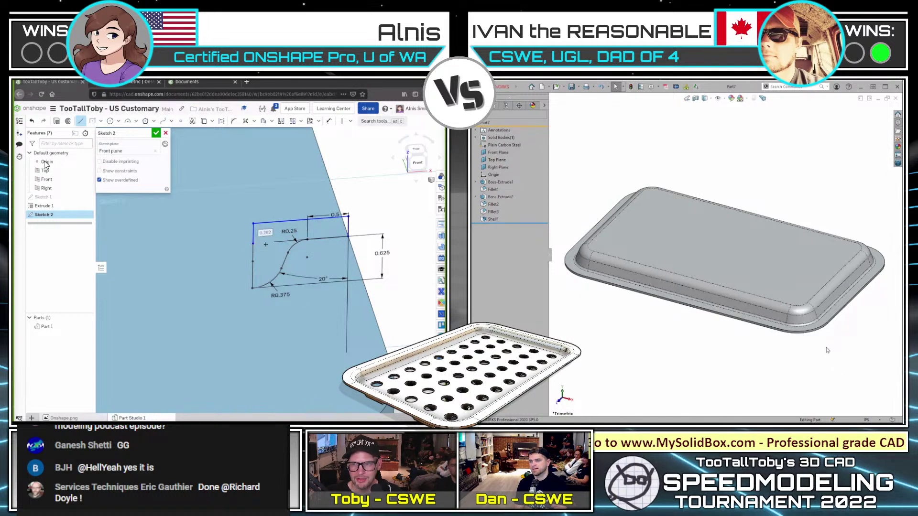
{"action": "key", "text": "Escape"}
- Stretch the Onshape profile's outer end past the block's side edge, and start a SolidWorks sketch on the Right Plane
{"action": "left_click", "coordinate": [348, 236]}
{"action": "left_click", "coordinate": [358, 265]}
{"action": "key", "text": "s"}
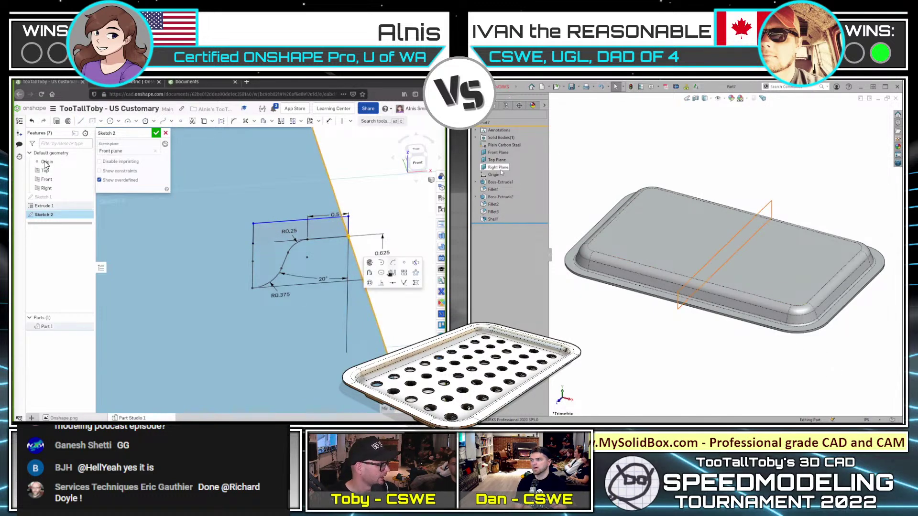
{"action": "left_click", "coordinate": [501, 170]}
{"action": "left_click", "coordinate": [404, 283]}
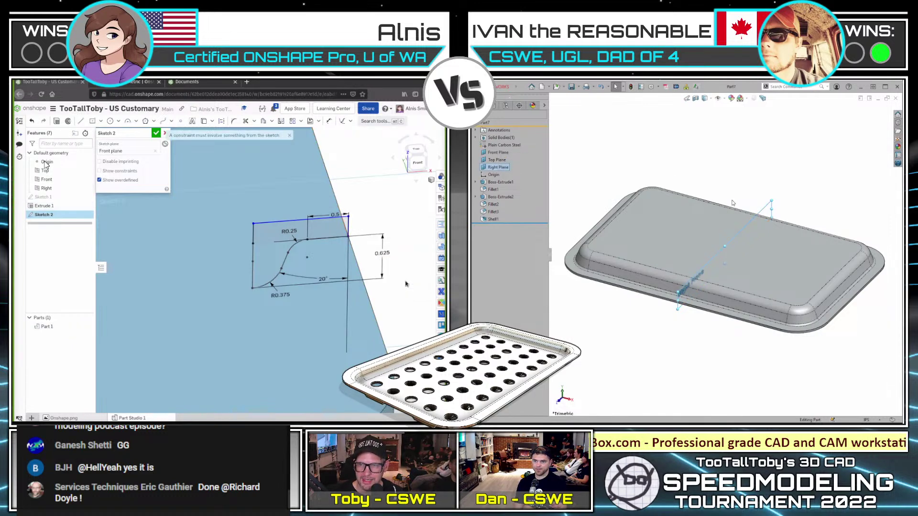
{"action": "scroll", "coordinate": [373, 238], "scroll_direction": "up", "scroll_amount": 5}
{"action": "key", "text": "s"}
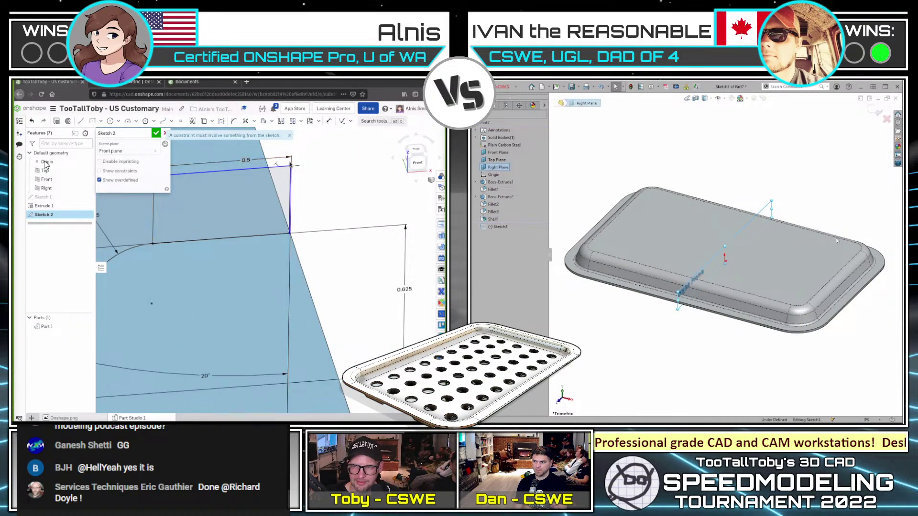
{"action": "left_click_drag", "start_coordinate": [290, 166], "coordinate": [315, 170]}
{"action": "left_click", "coordinate": [311, 233]}
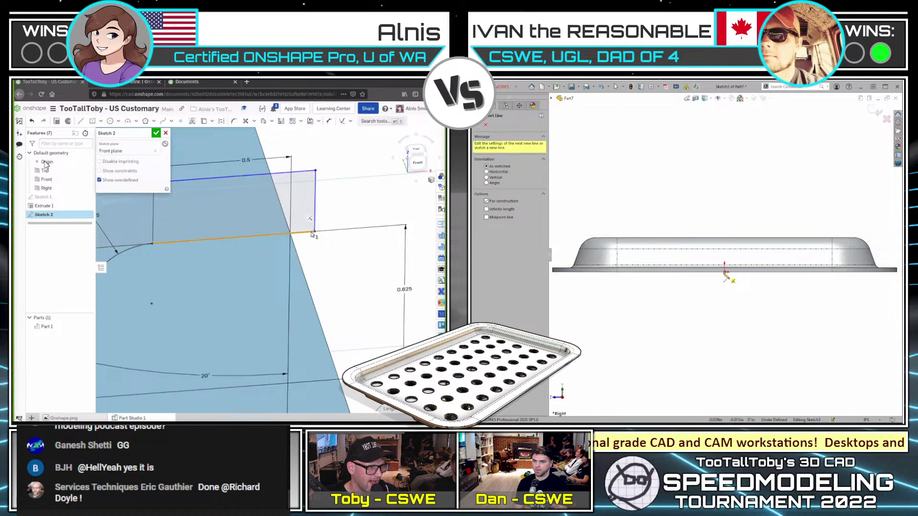
- Draw a short vertical construction line down from the origin in the SolidWorks sketch, and finish the Onshape profile sketch
{"action": "left_click", "coordinate": [725, 272]}
{"action": "scroll", "coordinate": [301, 238], "scroll_direction": "down", "scroll_amount": 7}
{"action": "left_click", "coordinate": [725, 293]}
{"action": "key", "text": "Escape"}
{"action": "left_click", "coordinate": [156, 133]}
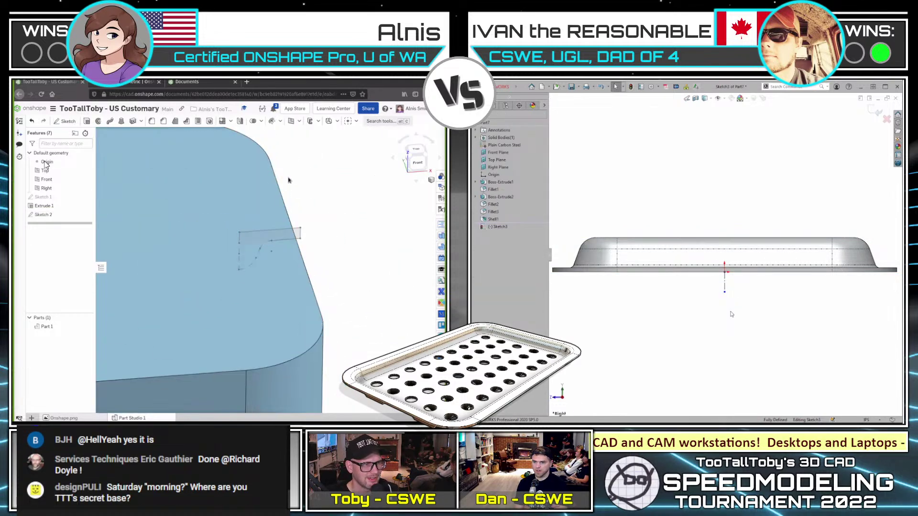
- Start an Onshape Sweep with the closed Sketch 2 region as profile, and begin a SolidWorks line on the tray's top edge
{"action": "key", "text": "alt+c"}
{"action": "type", "text": "swe"}
{"action": "scroll", "coordinate": [643, 234], "scroll_direction": "up", "scroll_amount": 3}
{"action": "key", "text": "Return"}
{"action": "key", "text": "l"}
{"action": "left_click", "coordinate": [658, 244]}
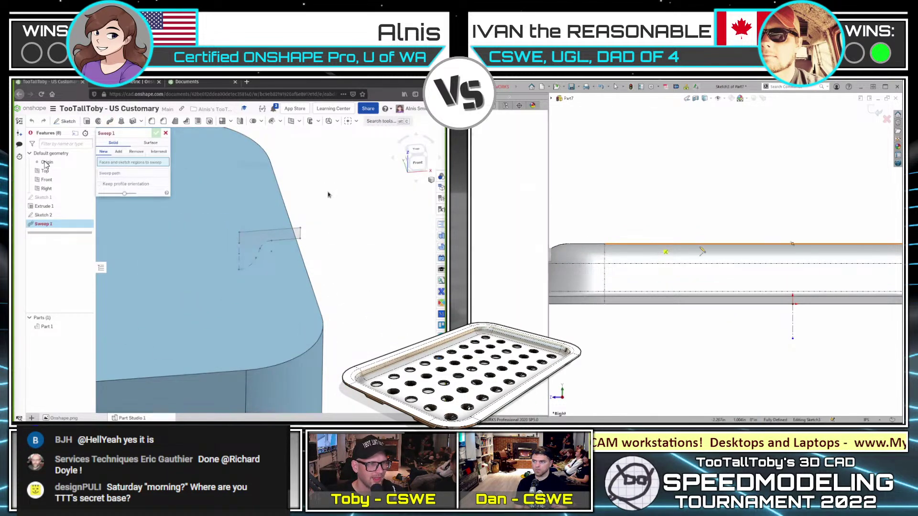
{"action": "left_click", "coordinate": [276, 236]}
- Complete a small trapezoid above the SolidWorks tray's top edge, and set the Onshape sweep to Remove
{"action": "left_click", "coordinate": [707, 243]}
{"action": "left_click", "coordinate": [700, 233]}
{"action": "left_click", "coordinate": [136, 151]}
{"action": "left_click", "coordinate": [664, 233]}
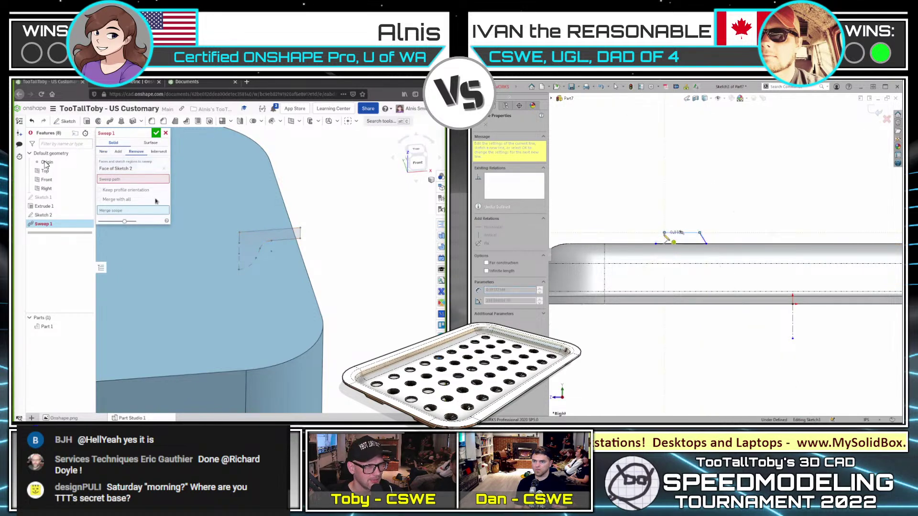
{"action": "left_click", "coordinate": [656, 244]}
{"action": "key", "text": "Escape"}
- Sweep the Onshape cut along the block's tangent-connected top edges, and make the SolidWorks trapezoid's sloped sides equal
{"action": "right_click", "coordinate": [306, 273]}
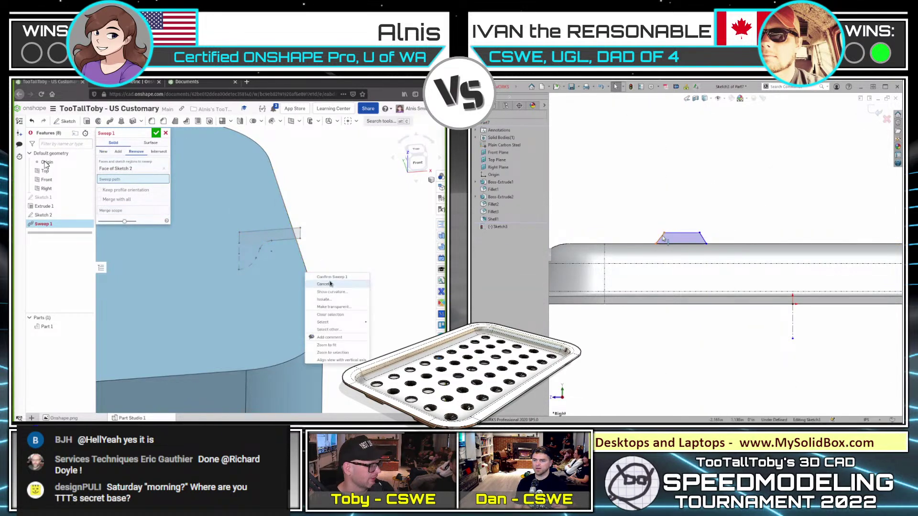
{"action": "left_click", "coordinate": [663, 238]}
{"action": "mouse_move", "coordinate": [356, 324]}
{"action": "left_click", "coordinate": [702, 238], "text": "ctrl"}
{"action": "left_click", "coordinate": [393, 324]}
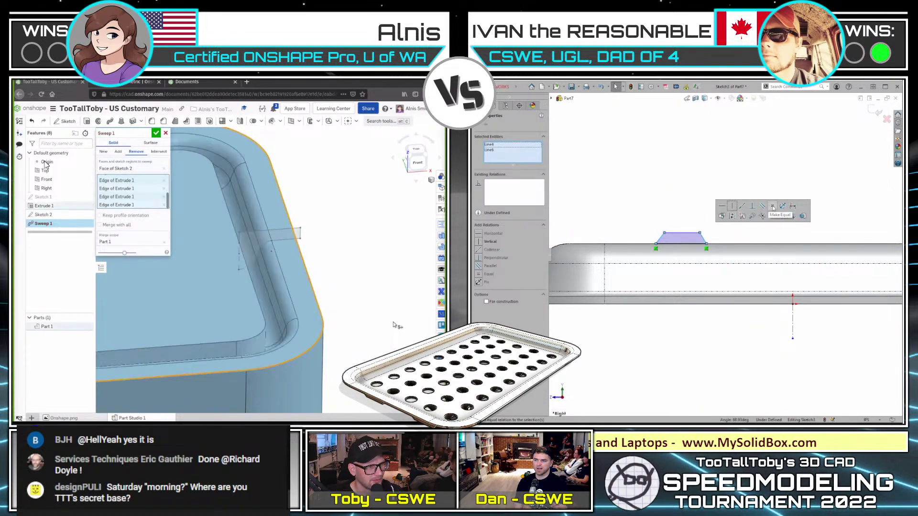
{"action": "scroll", "coordinate": [393, 326], "scroll_direction": "down", "scroll_amount": 4}
{"action": "left_click", "coordinate": [773, 208]}
{"action": "scroll", "coordinate": [722, 346], "scroll_direction": "up", "scroll_amount": 2}
{"action": "left_click", "coordinate": [721, 346]}
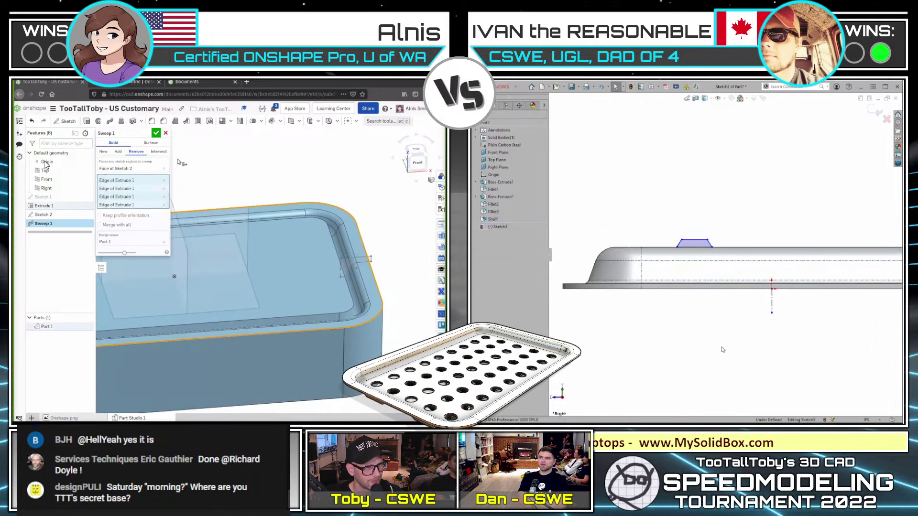
{"action": "left_click", "coordinate": [155, 132]}
{"action": "scroll", "coordinate": [701, 246], "scroll_direction": "down", "scroll_amount": 2}
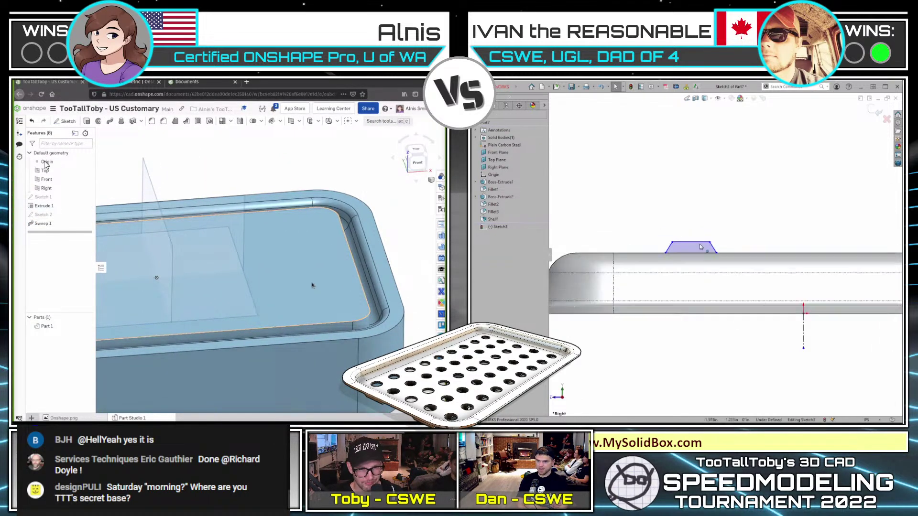
- Offset the Onshape block's inner top face downward with Move Face, and dimension the SolidWorks trapezoid's sloped sides at 60°
{"action": "left_click", "coordinate": [312, 285]}
{"action": "left_click", "coordinate": [713, 248]}
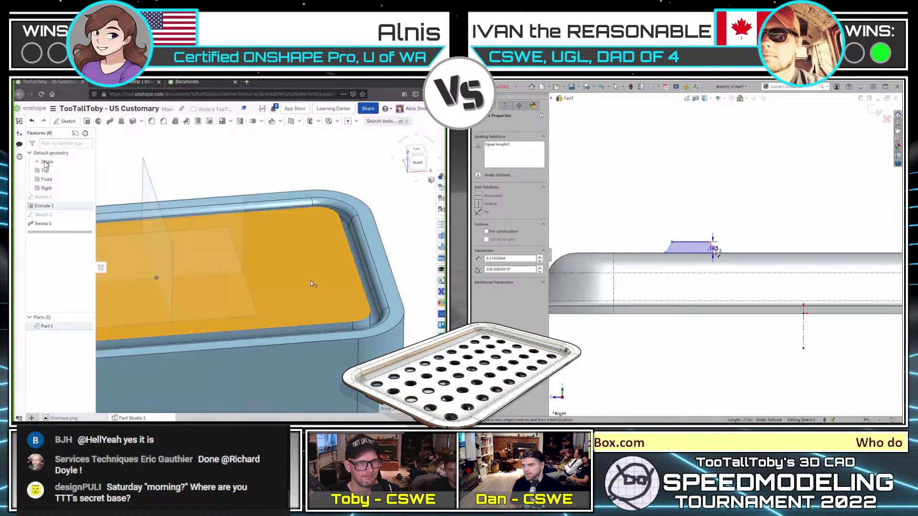
{"action": "key", "text": "m"}
{"action": "left_click", "coordinate": [669, 248]}
{"action": "left_click", "coordinate": [695, 266]}
{"action": "left_click", "coordinate": [166, 178]}
{"action": "left_click", "coordinate": [155, 178]}
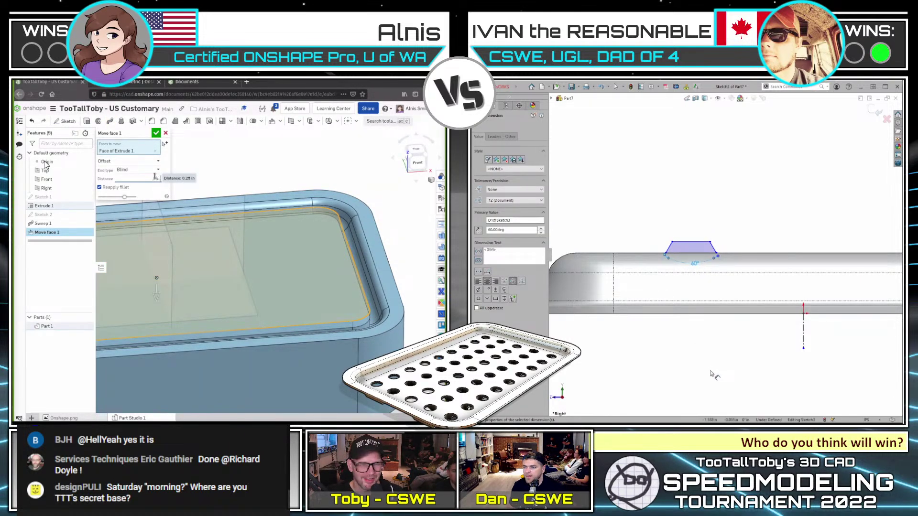
{"action": "key", "text": "Return"}
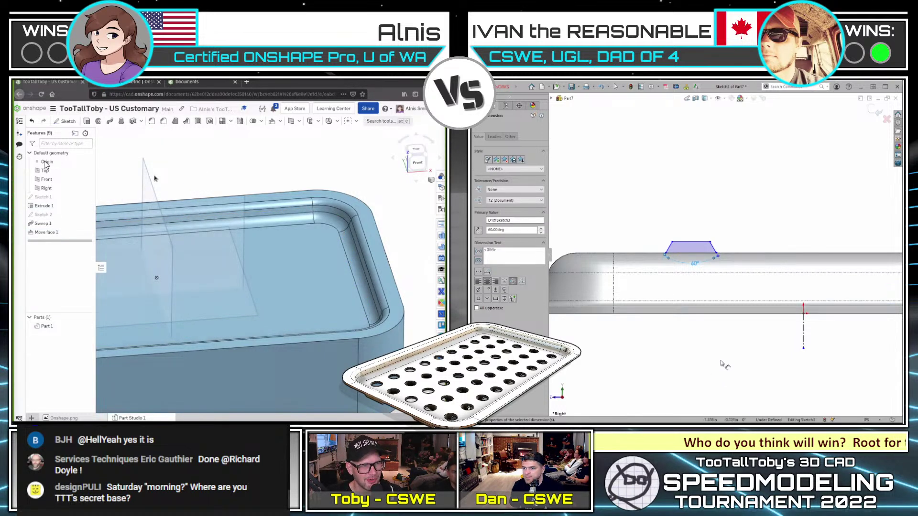
{"action": "scroll", "coordinate": [257, 200], "scroll_direction": "down", "scroll_amount": 2}
{"action": "key", "text": "alt+c"}
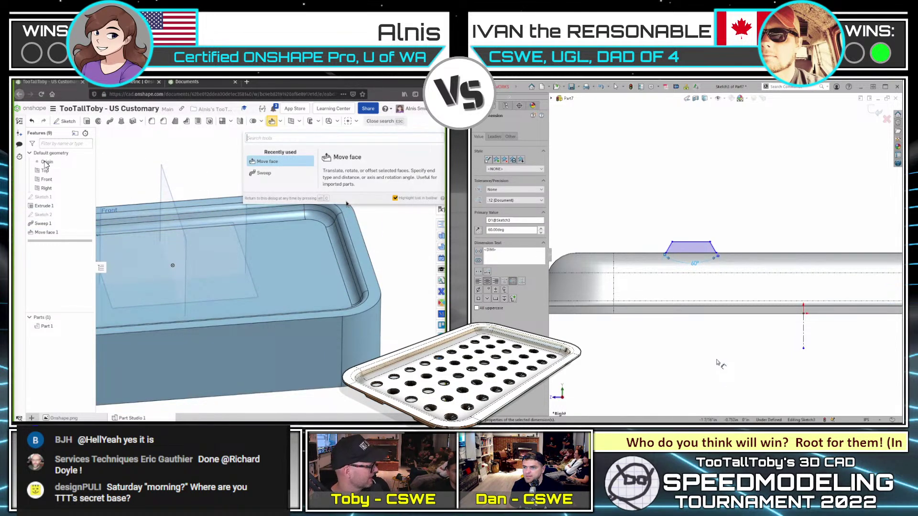
{"action": "type", "text": "thick"}
{"action": "key", "text": "Return"}
{"action": "scroll", "coordinate": [347, 230], "scroll_direction": "up", "scroll_amount": 3}
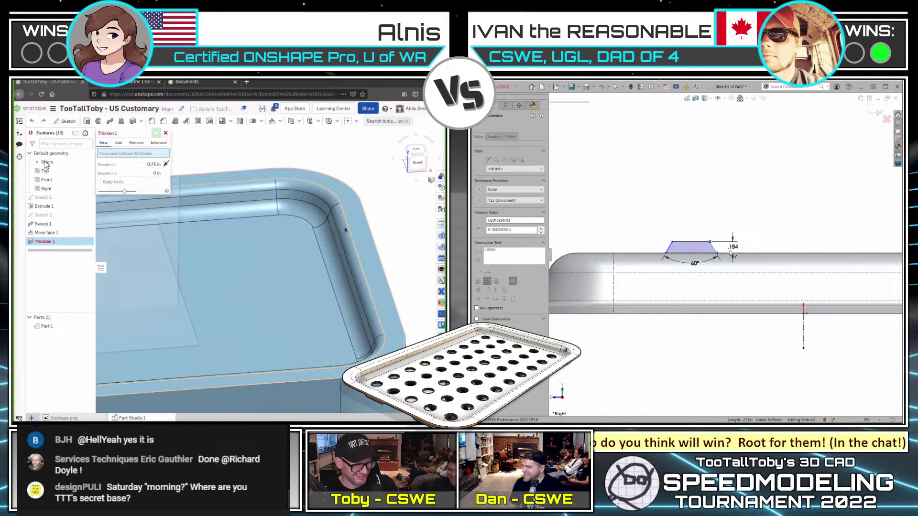
{"action": "left_click", "coordinate": [357, 233]}
{"action": "left_click", "coordinate": [348, 235]}
{"action": "left_click", "coordinate": [340, 246]}
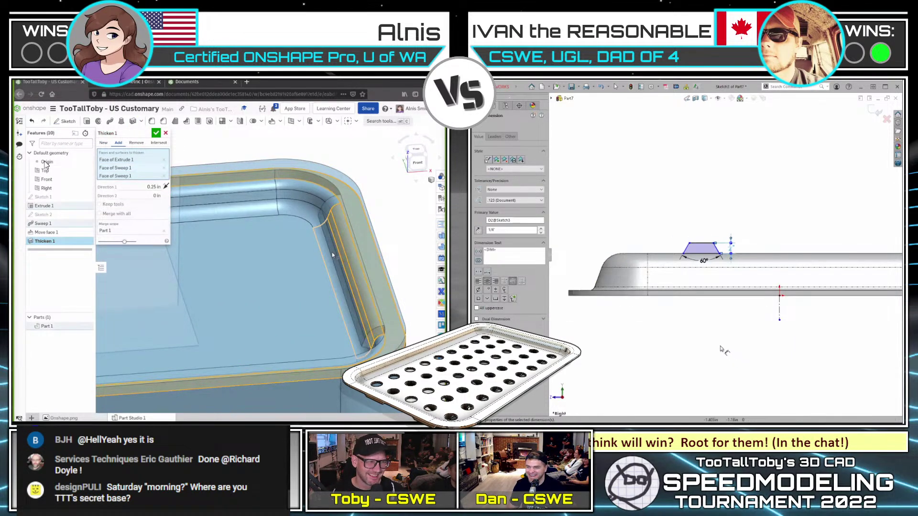
{"action": "scroll", "coordinate": [339, 240], "scroll_direction": "down", "scroll_amount": 3}
{"action": "key", "text": "space"}
{"action": "scroll", "coordinate": [354, 234], "scroll_direction": "up", "scroll_amount": 1}
{"action": "right_click", "coordinate": [354, 236]}
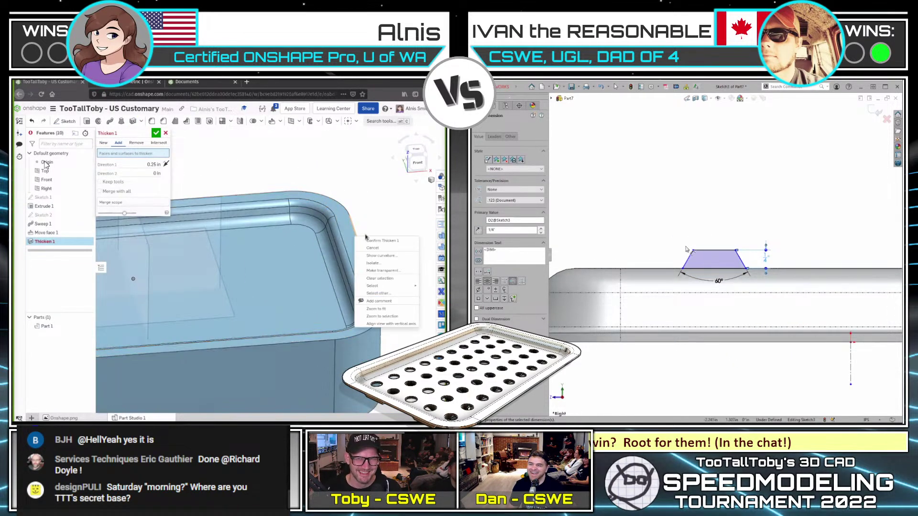
{"action": "mouse_move", "coordinate": [377, 285]}
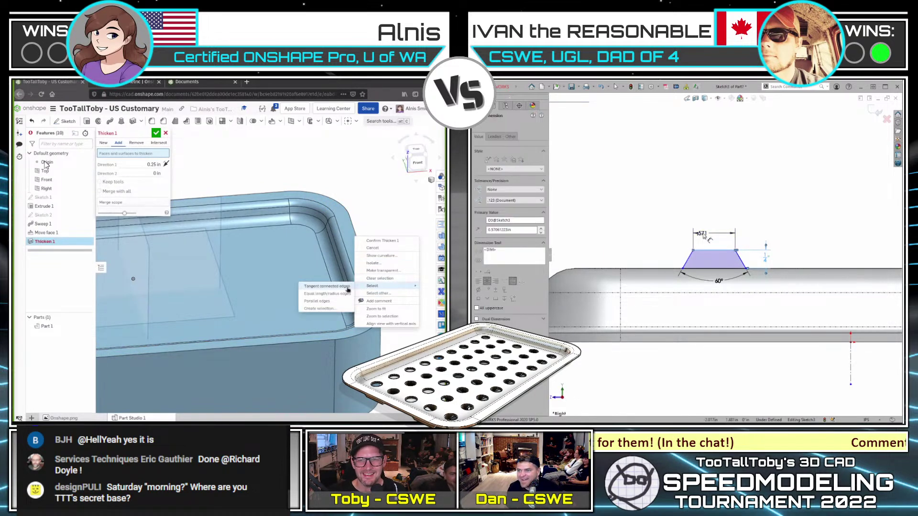
{"action": "left_click", "coordinate": [348, 289]}
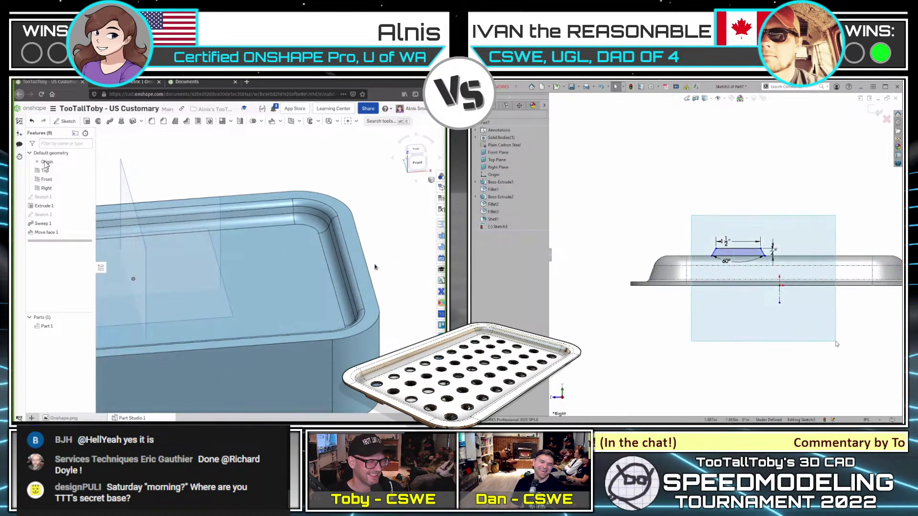
- Thicken the Onshape block's pocket faces 0.125 in with the direction flipped, using the Remove operation
{"action": "key", "text": "alt+c"}
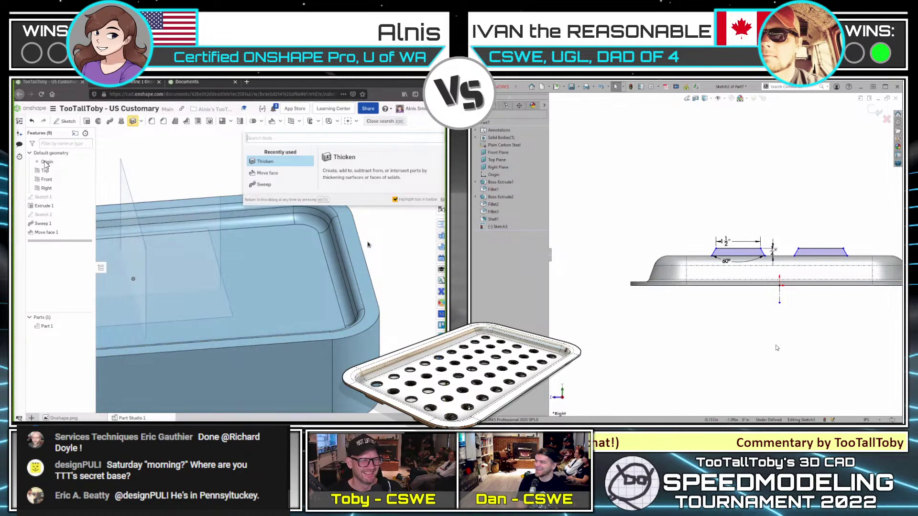
{"action": "type", "text": "thi"}
{"action": "key", "text": "Return"}
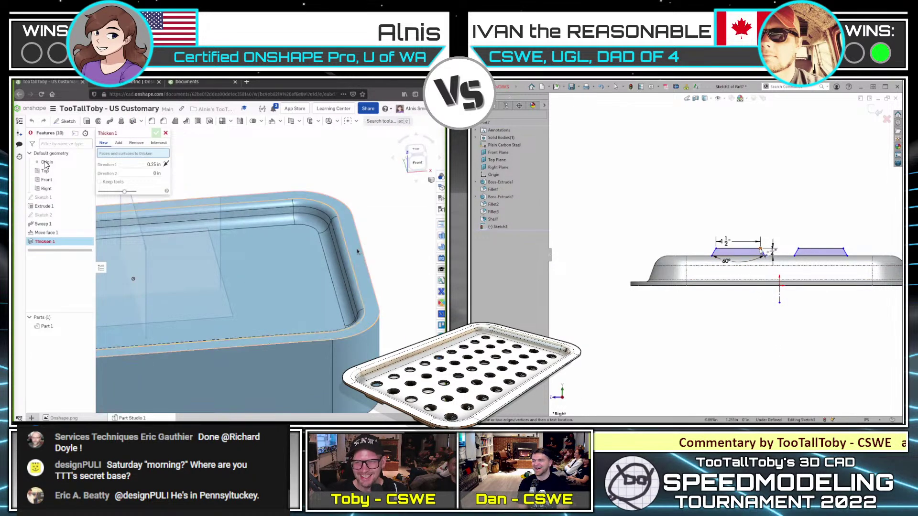
{"action": "right_click", "coordinate": [358, 254]}
{"action": "mouse_move", "coordinate": [374, 303]}
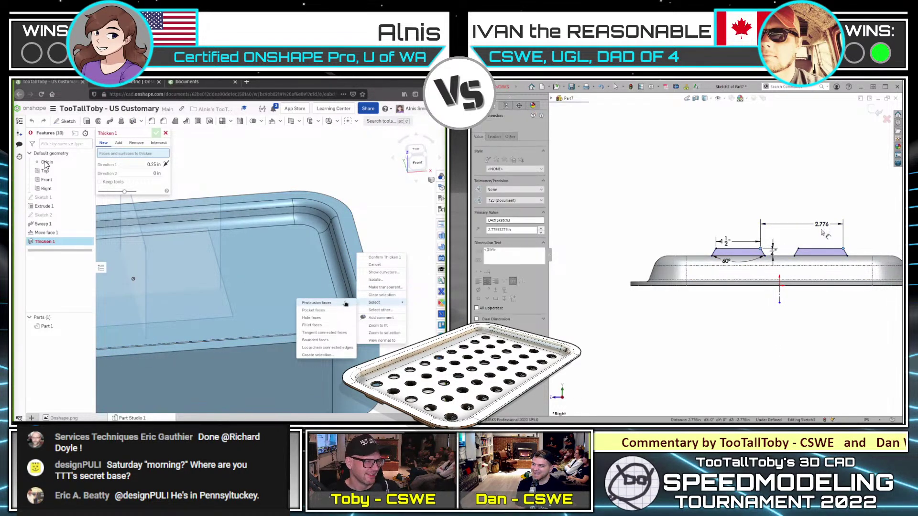
{"action": "left_click", "coordinate": [330, 311]}
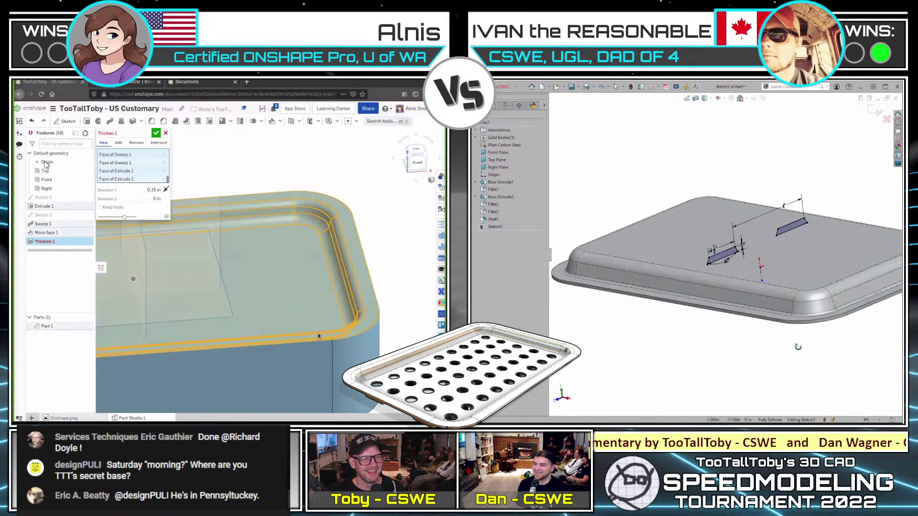
{"action": "left_click", "coordinate": [166, 189]}
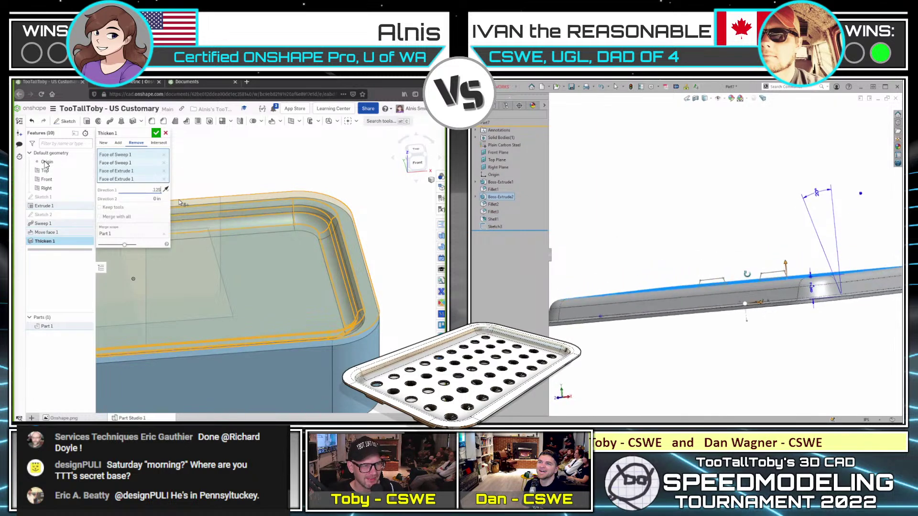
{"action": "type", "text": "0.125"}
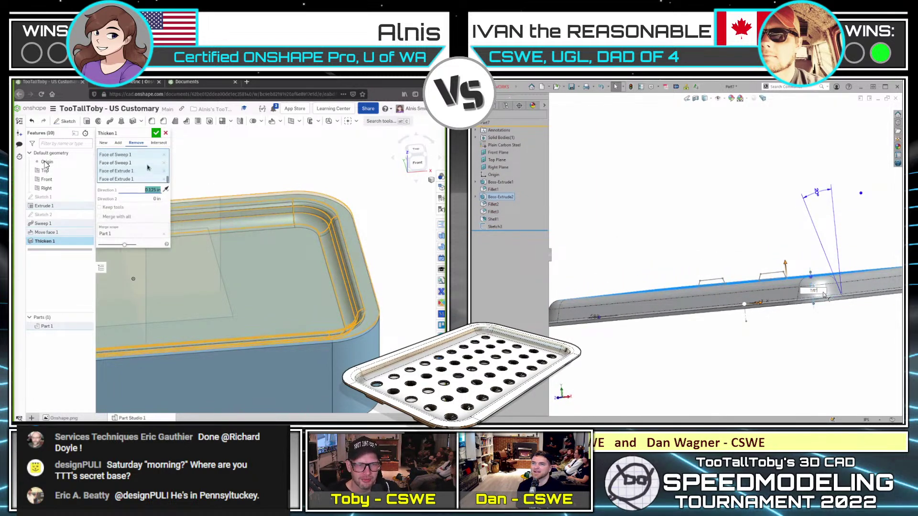
{"action": "left_click", "coordinate": [156, 134]}
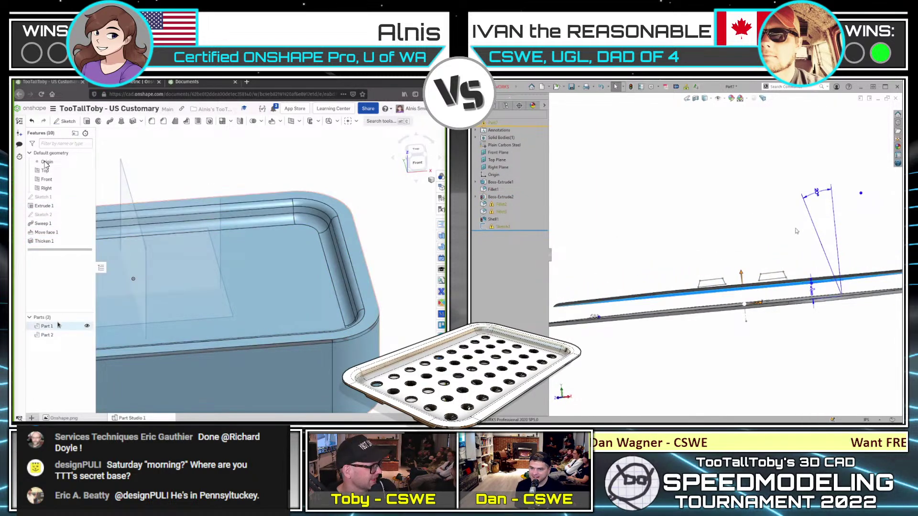
- Delete the solid block, Part 1, from the Onshape model and start a sketch on the Right plane
{"action": "key", "text": "Delete"}
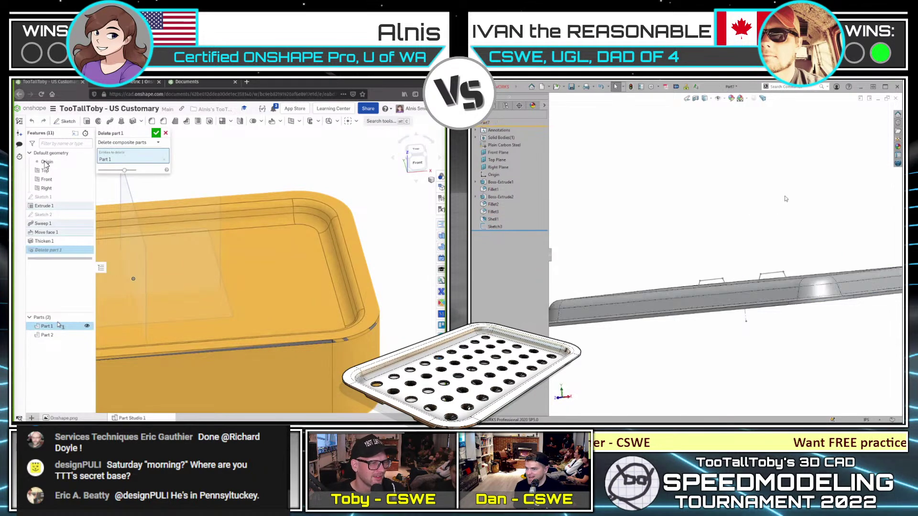
{"action": "left_click", "coordinate": [156, 134]}
{"action": "scroll", "coordinate": [229, 225], "scroll_direction": "down", "scroll_amount": 3}
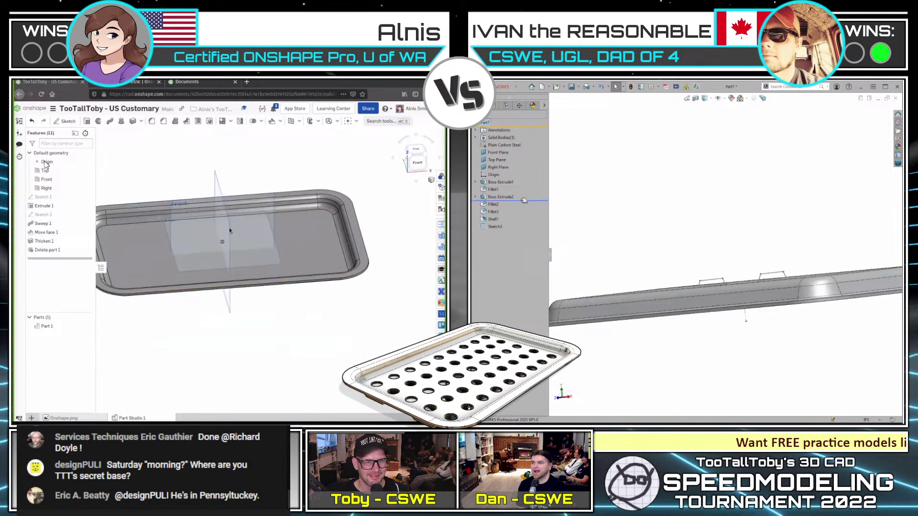
{"action": "right_click_drag", "start_coordinate": [230, 231], "coordinate": [244, 218]}
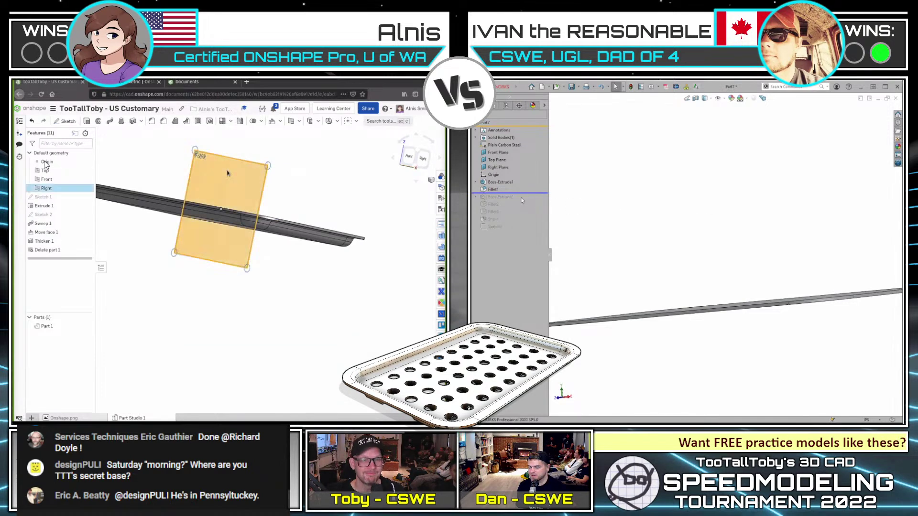
{"action": "key", "text": "shift+s"}
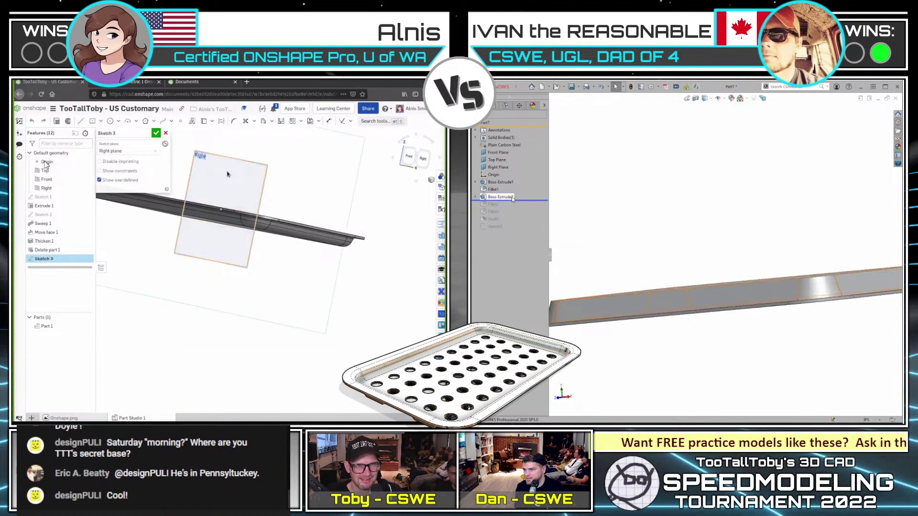
- Edit the height dimension of Boss-Extrude2 on the SolidWorks tray
{"action": "key", "text": "n"}
{"action": "scroll", "coordinate": [288, 293], "scroll_direction": "up", "scroll_amount": 5}
{"action": "middle_click_drag", "start_coordinate": [281, 279], "coordinate": [239, 271]}
{"action": "left_click", "coordinate": [823, 289]}
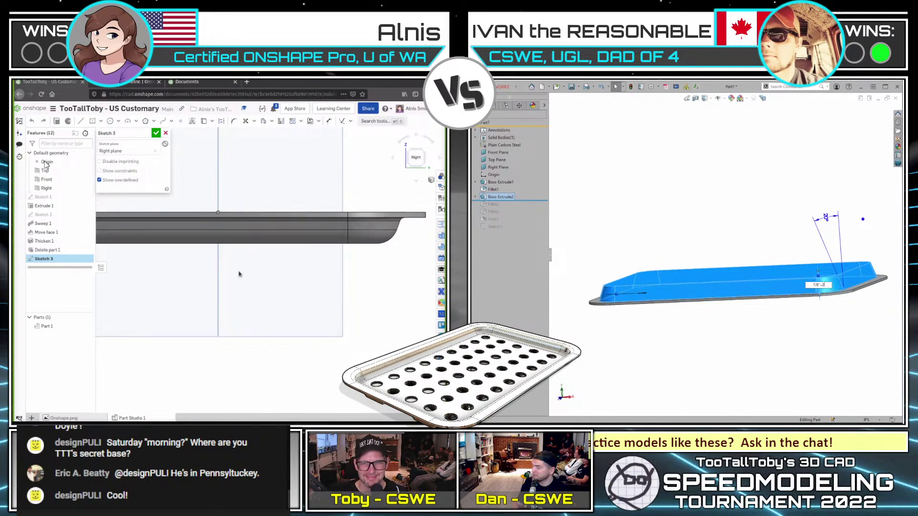
{"action": "key", "text": "Return"}
{"action": "key", "text": "Escape"}
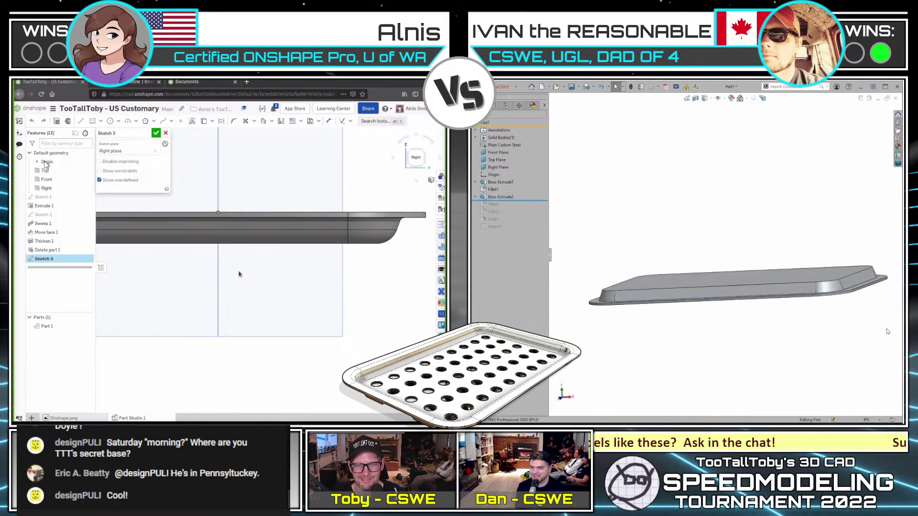
- Measure the distance between the SolidWorks tray's flat outer face and its rim
{"action": "scroll", "coordinate": [846, 272], "scroll_direction": "down", "scroll_amount": 1}
{"action": "middle_click_drag", "start_coordinate": [251, 286], "coordinate": [213, 286]}
{"action": "left_click", "coordinate": [821, 276]}
{"action": "right_click_drag", "start_coordinate": [213, 286], "coordinate": [243, 283]}
{"action": "middle_click_drag", "start_coordinate": [780, 325], "coordinate": [775, 282]}
{"action": "left_click", "coordinate": [774, 283], "text": "ctrl"}
{"action": "middle_click_drag", "start_coordinate": [666, 179], "coordinate": [661, 274]}
{"action": "key", "text": "n"}
{"action": "key", "text": "Escape"}
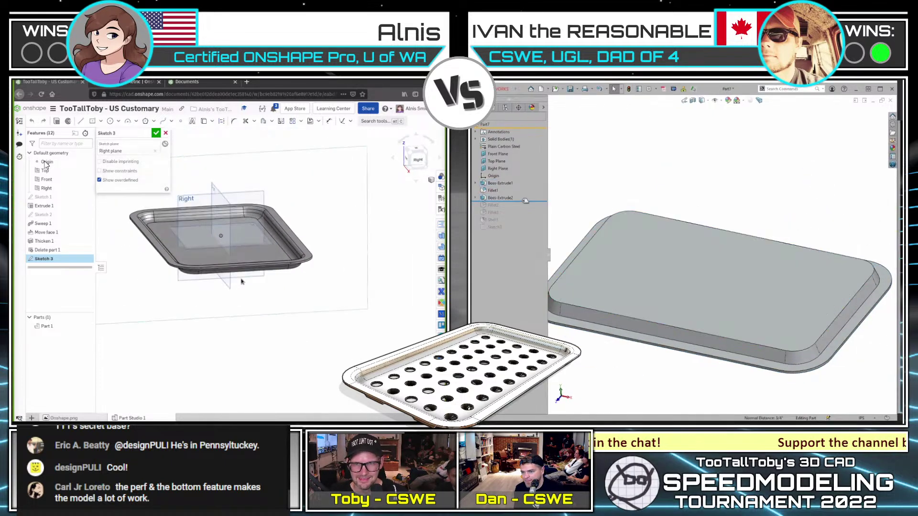
- Roll the SolidWorks history forward through the fillets, shell and trapezoid sketch, and draw a horizontal 1.4 in line below the Onshape tray
{"action": "left_click_drag", "start_coordinate": [527, 200], "coordinate": [526, 207]}
{"action": "scroll", "coordinate": [283, 286], "scroll_direction": "up", "scroll_amount": 1}
{"action": "middle_click_drag", "start_coordinate": [322, 297], "coordinate": [272, 301]}
{"action": "scroll", "coordinate": [273, 301], "scroll_direction": "up", "scroll_amount": 3}
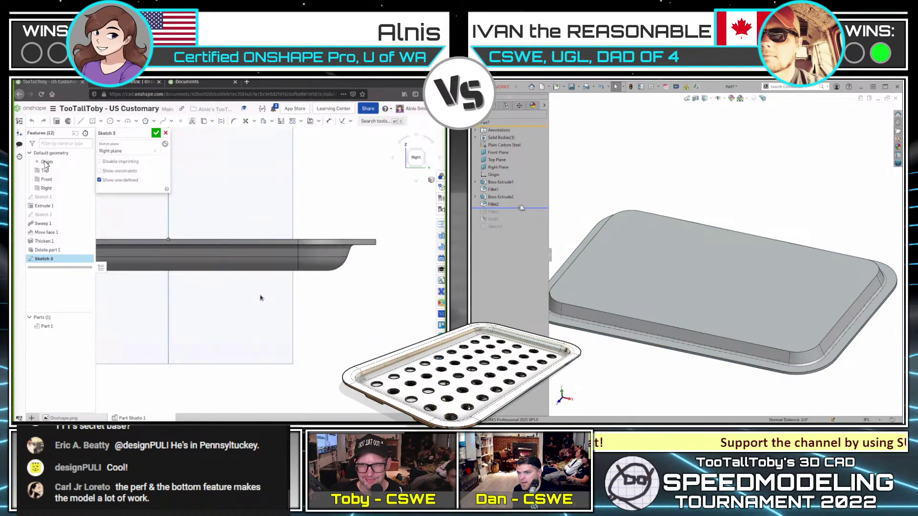
{"action": "left_click", "coordinate": [230, 285]}
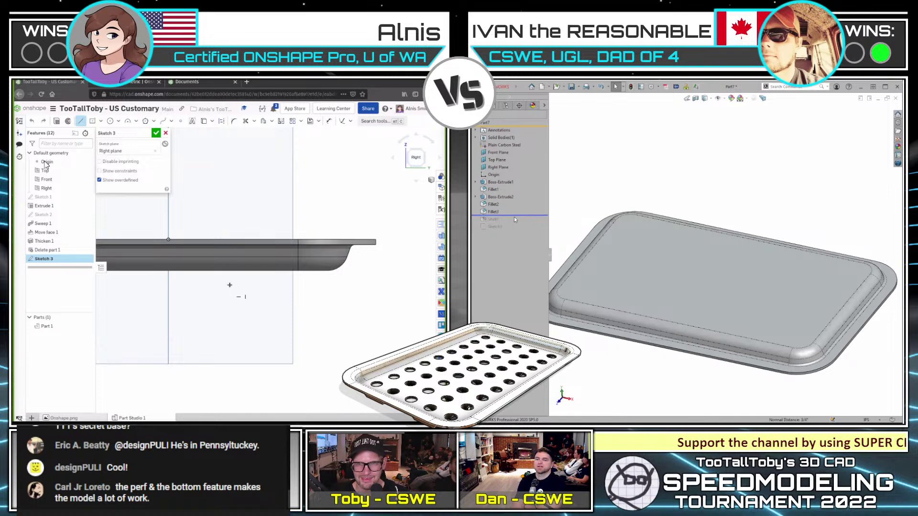
{"action": "left_click_drag", "start_coordinate": [518, 216], "coordinate": [519, 223]}
{"action": "left_click", "coordinate": [269, 287]}
{"action": "middle_click_drag", "start_coordinate": [617, 282], "coordinate": [613, 251]}
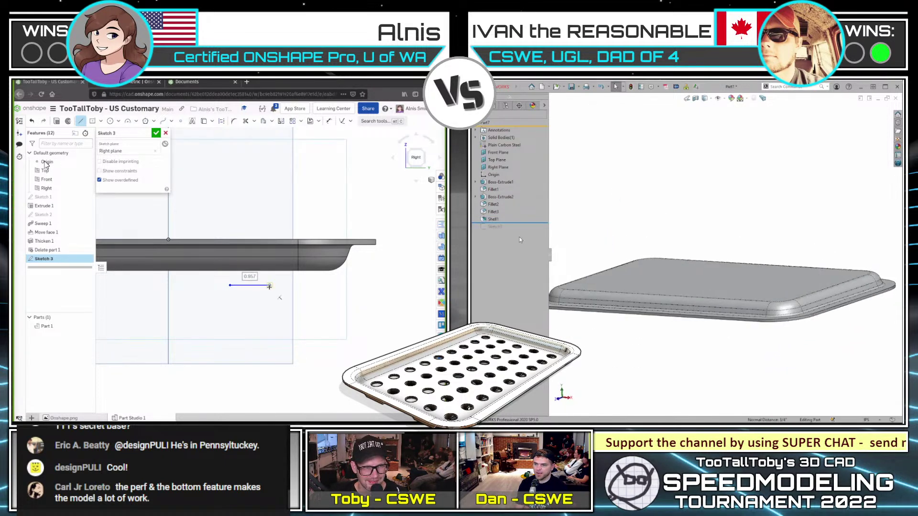
{"action": "left_click_drag", "start_coordinate": [520, 234], "coordinate": [519, 233]}
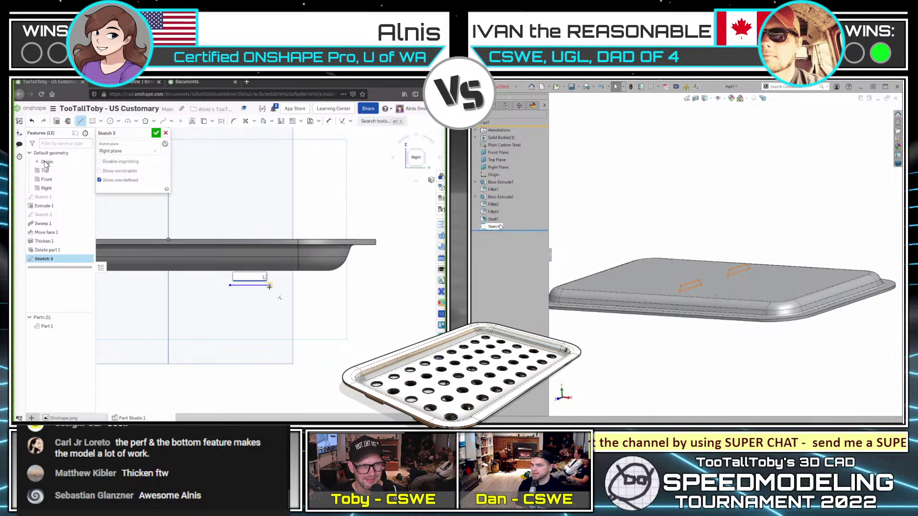
- Extrude the SolidWorks trapezoids up to the tray's end-wall face, and draw a sloped line to the Onshape tray's underside
{"action": "left_click", "coordinate": [497, 227]}
{"action": "scroll", "coordinate": [296, 271], "scroll_direction": "up", "scroll_amount": 5}
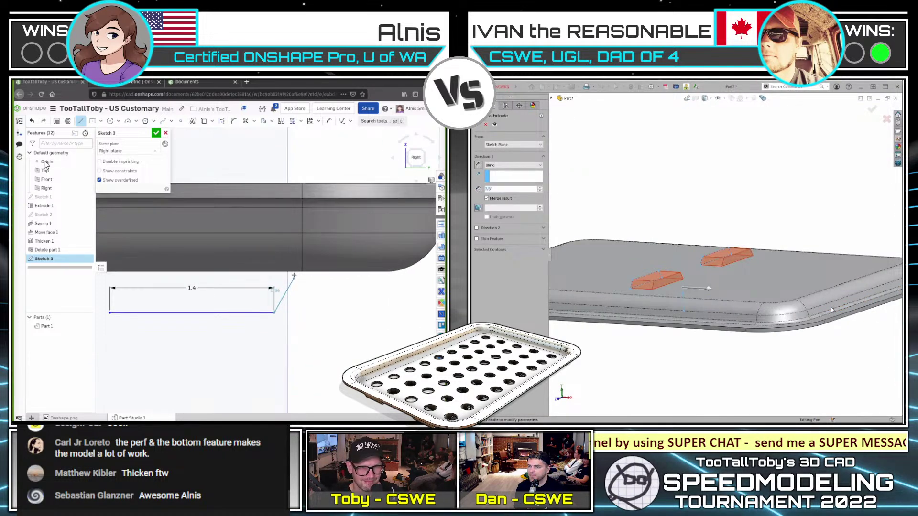
{"action": "left_click", "coordinate": [834, 310]}
{"action": "scroll", "coordinate": [792, 200], "scroll_direction": "up", "scroll_amount": 1}
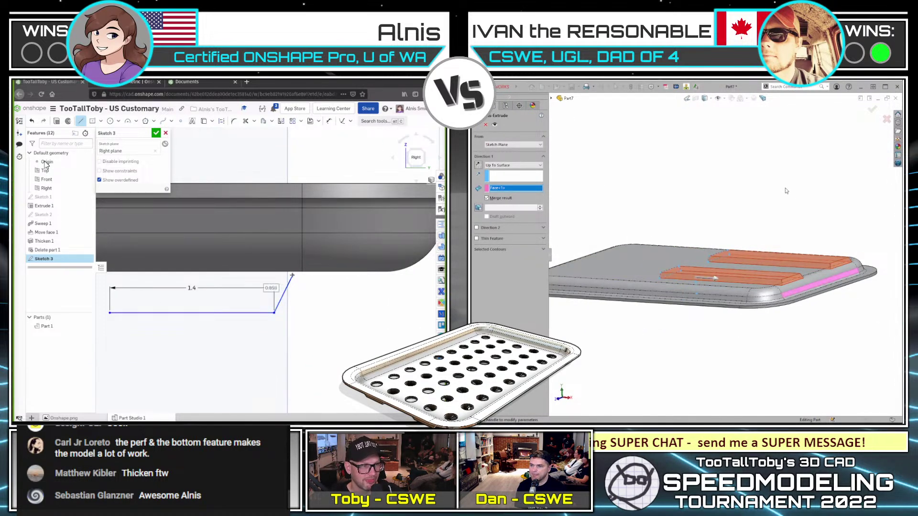
{"action": "right_click", "coordinate": [787, 191]}
{"action": "scroll", "coordinate": [292, 275], "scroll_direction": "up", "scroll_amount": 2}
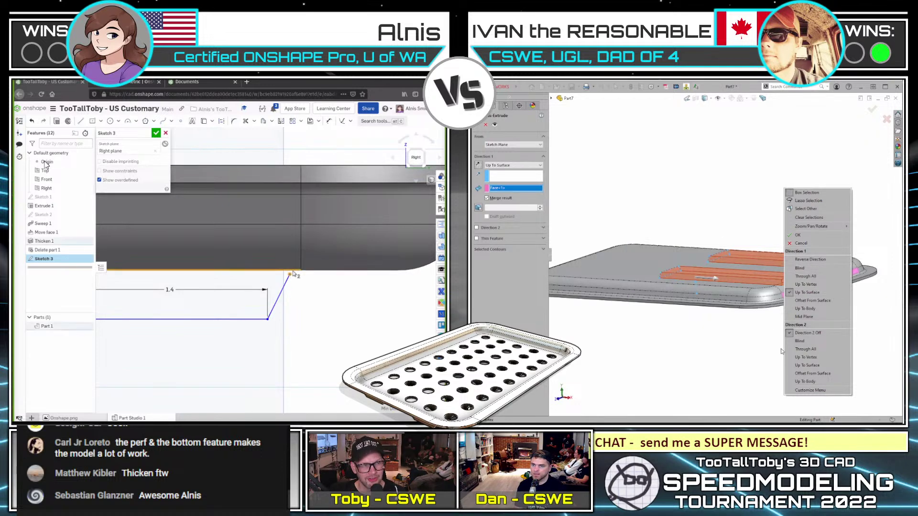
- Extend the SolidWorks extrude's second direction Up To Surface at the opposite end wall, and begin dimensioning the Onshape sloped side
{"action": "left_click", "coordinate": [807, 366]}
{"action": "middle_click_drag", "start_coordinate": [807, 365], "coordinate": [612, 291]}
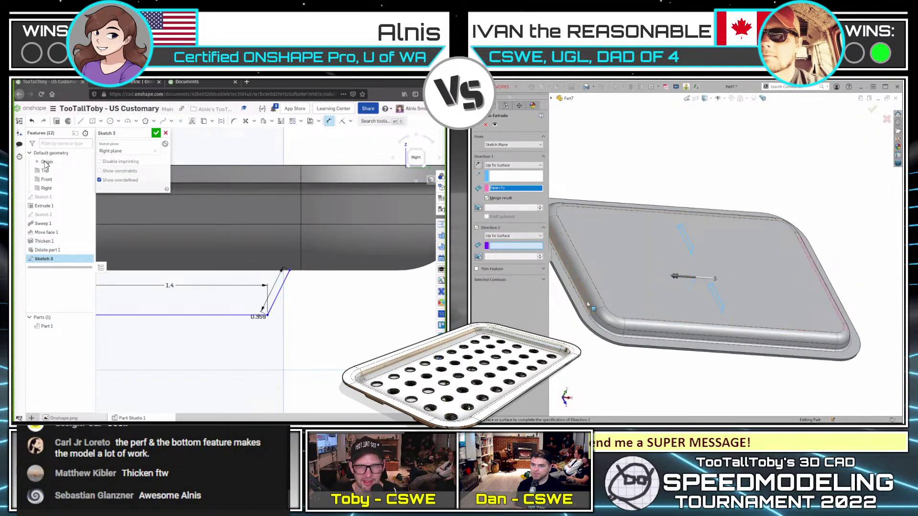
{"action": "left_click", "coordinate": [261, 314]}
{"action": "left_click", "coordinate": [588, 305]}
{"action": "key", "text": "Escape"}
{"action": "right_click", "coordinate": [589, 305]}
{"action": "key", "text": "Escape"}
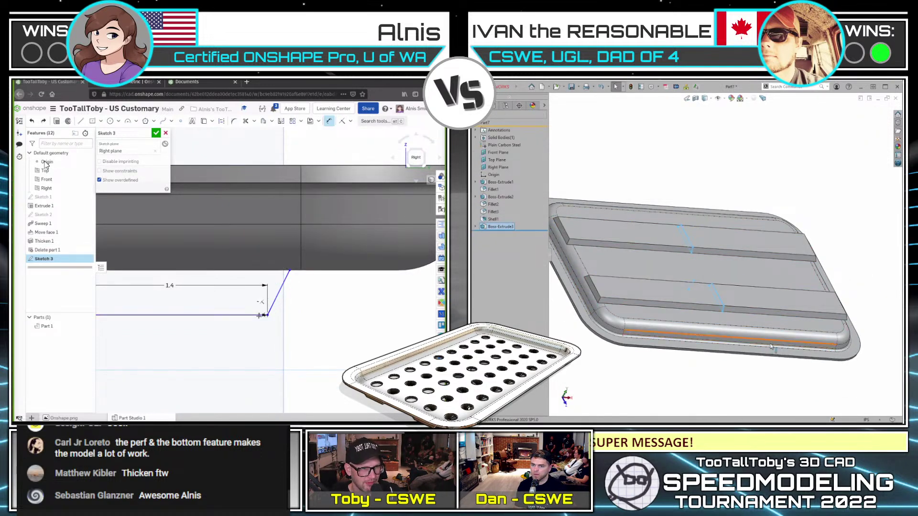
- Give the Onshape trapezoid a 60° side with an equal opposite side, and open the SolidWorks trapezoid sketch for editing
{"action": "scroll", "coordinate": [771, 349], "scroll_direction": "up", "scroll_amount": 3}
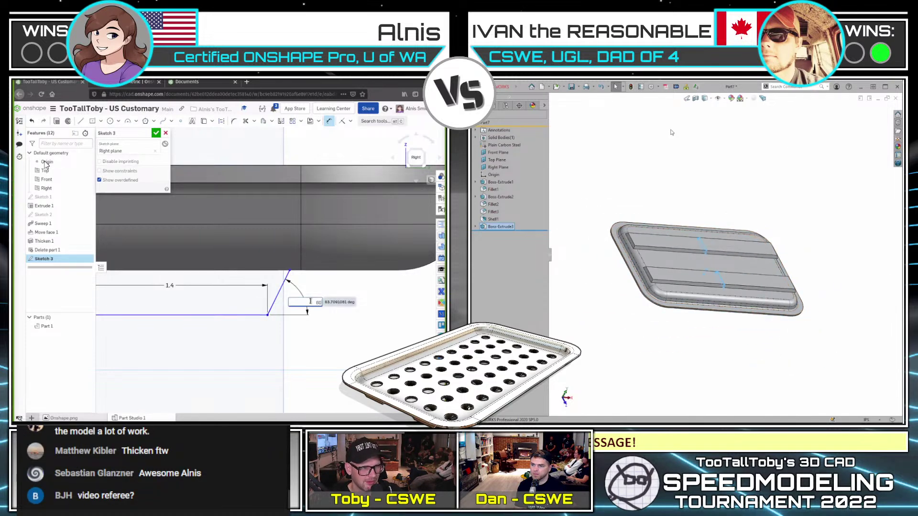
{"action": "key", "text": "f"}
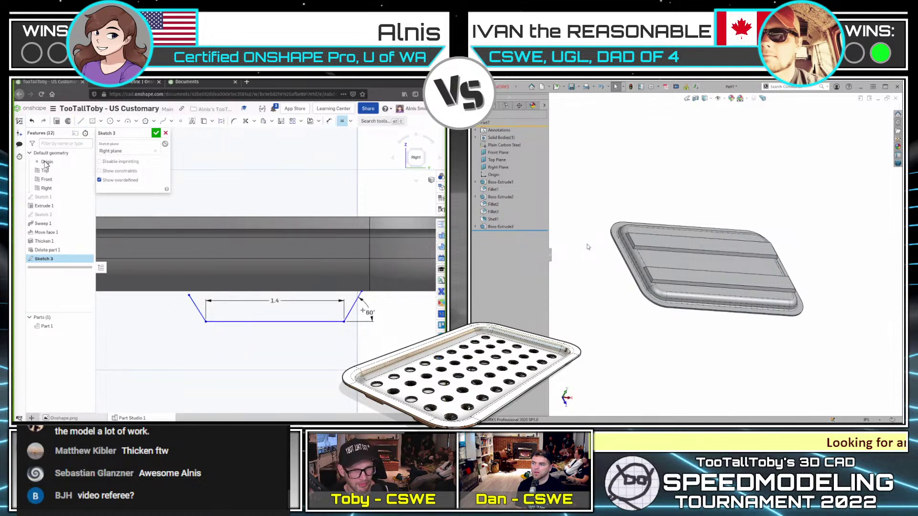
{"action": "mouse_move", "coordinate": [588, 247]}
{"action": "middle_mouse_down"}
{"action": "mouse_move", "coordinate": [598, 240]}
{"action": "mouse_move", "coordinate": [559, 211]}
{"action": "middle_mouse_up"}
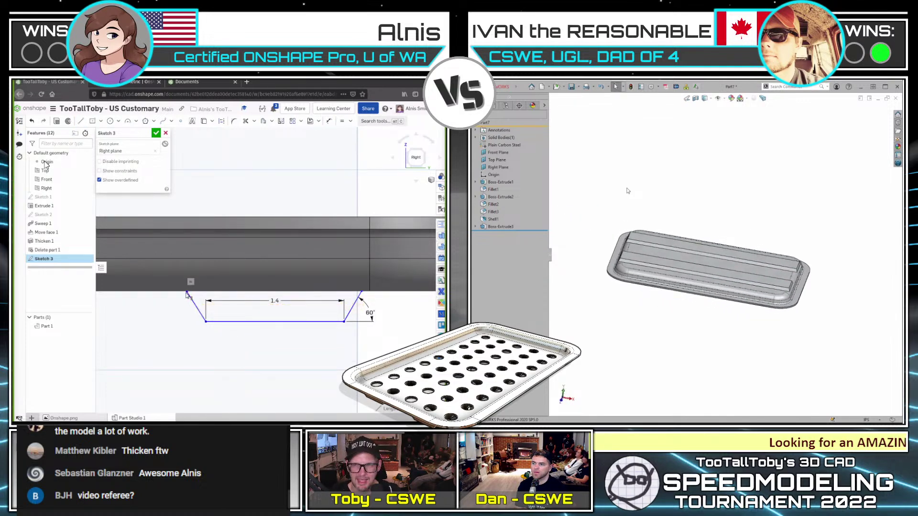
{"action": "key", "text": "ctrl+4"}
{"action": "double_click", "coordinate": [490, 235]}
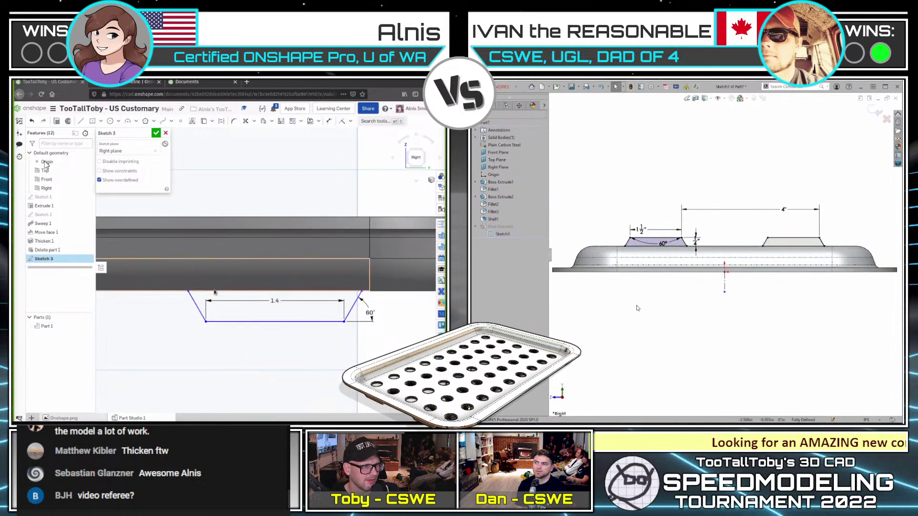
{"action": "scroll", "coordinate": [621, 243], "scroll_direction": "down", "scroll_amount": 2}
- Close the Onshape trapezoid along the tray's underside and dimension its bottom edge 1 in from the tray's top face
{"action": "left_click", "coordinate": [212, 292]}
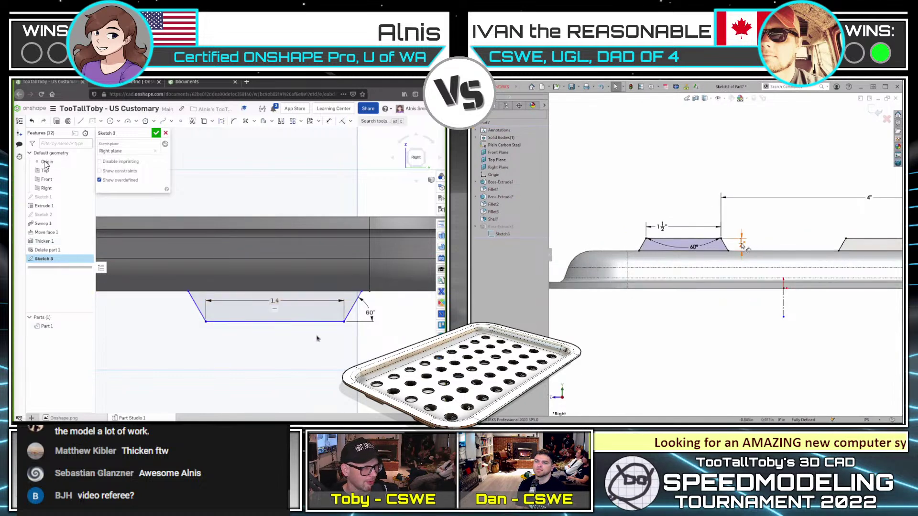
{"action": "left_click_drag", "start_coordinate": [742, 244], "coordinate": [764, 245]}
{"action": "left_click", "coordinate": [678, 251]}
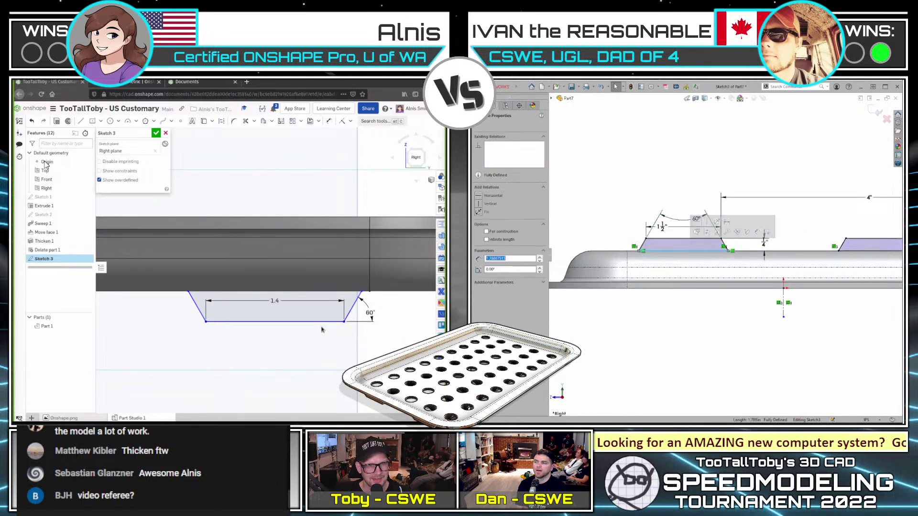
{"action": "left_click", "coordinate": [642, 251]}
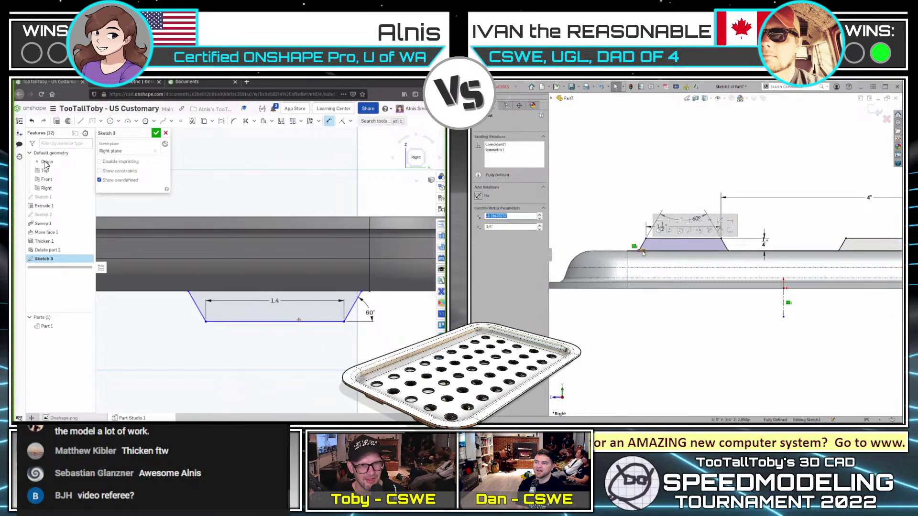
{"action": "type", "text": "1"}
{"action": "key", "text": "Return"}
- Delete the coincident relations tying the SolidWorks trapezoid's base corners to the tray face
{"action": "left_click", "coordinate": [744, 257]}
{"action": "left_click", "coordinate": [728, 251]}
{"action": "key", "text": "Escape"}
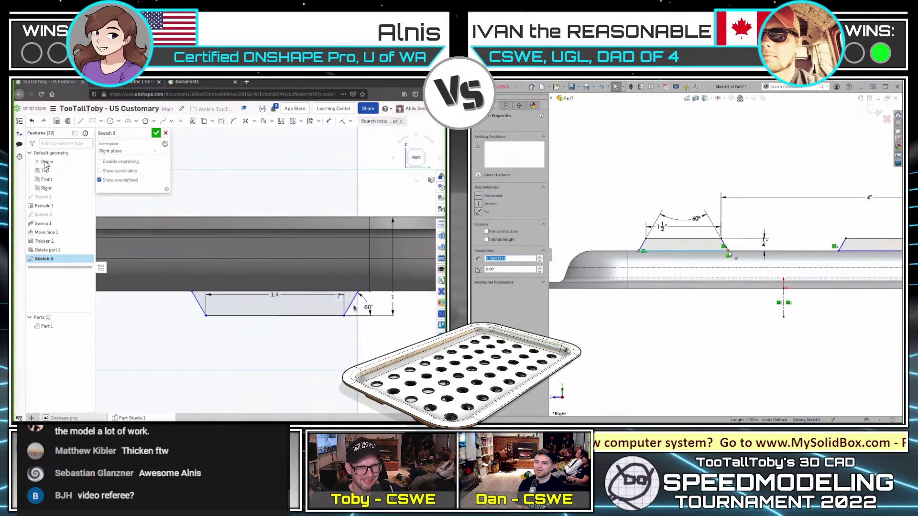
{"action": "scroll", "coordinate": [355, 308], "scroll_direction": "down", "scroll_amount": 3}
{"action": "left_click", "coordinate": [733, 252]}
{"action": "key", "text": "Delete"}
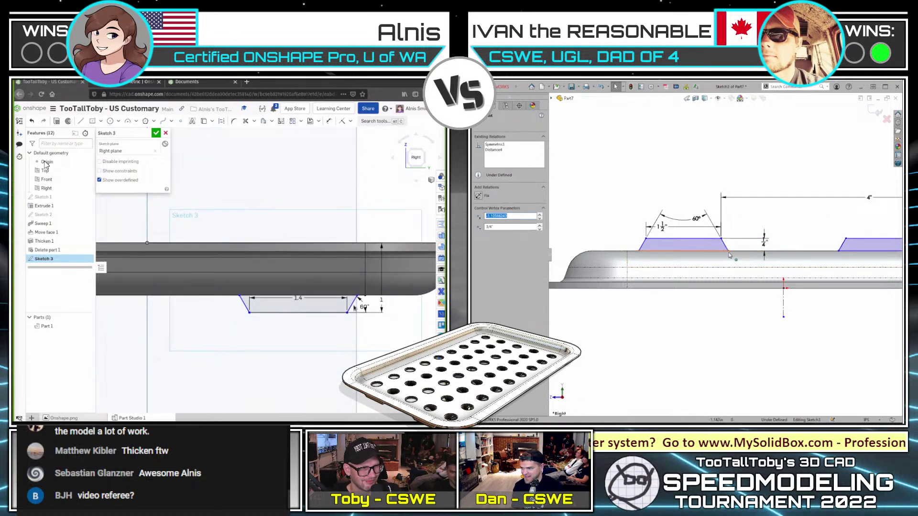
- Try pulling the SolidWorks trapezoid's base corner down into the tray, and undo the move
{"action": "scroll", "coordinate": [354, 307], "scroll_direction": "down", "scroll_amount": 3}
{"action": "left_click_drag", "start_coordinate": [729, 256], "coordinate": [733, 269]}
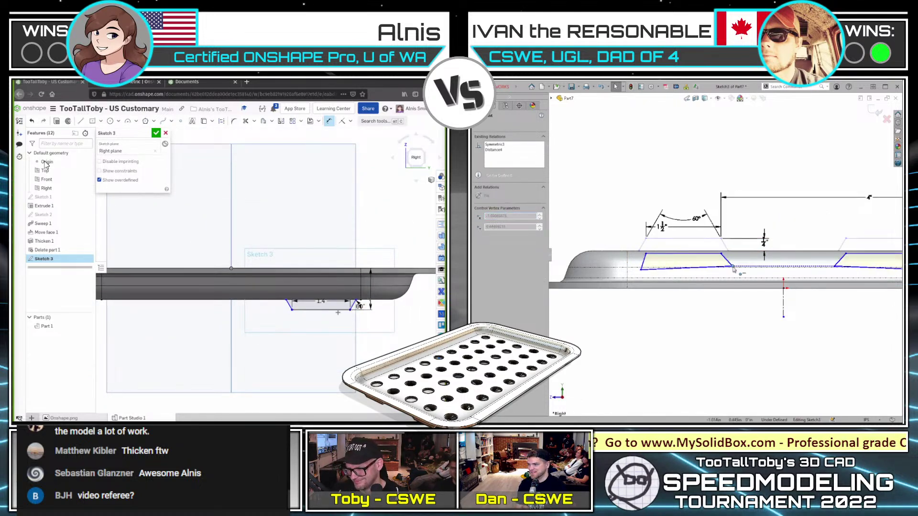
{"action": "left_click", "coordinate": [377, 309]}
{"action": "key", "text": "ctrl+z"}
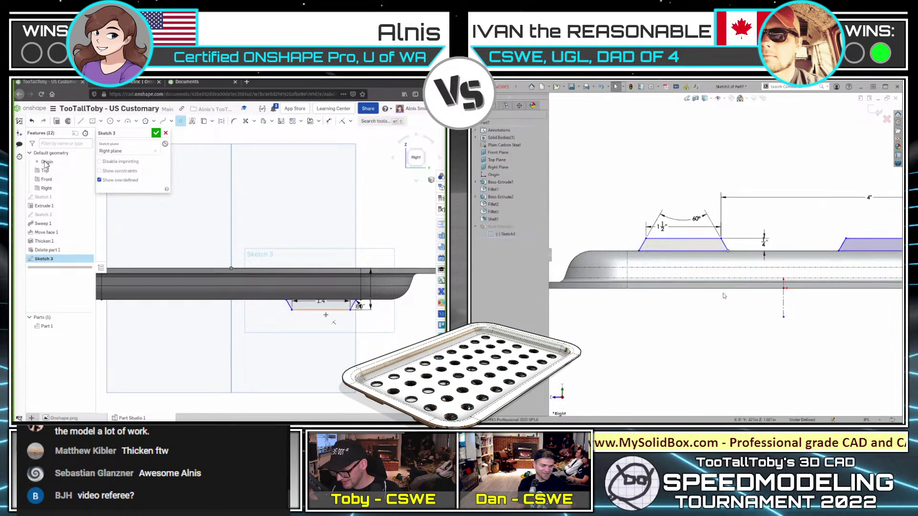
- Dimension the midpoint of the Onshape trapezoid's bottom edge 2 in from the origin, and dimension the SolidWorks trapezoid's height
{"action": "key", "text": "d"}
{"action": "left_click_drag", "start_coordinate": [708, 253], "coordinate": [710, 261]}
{"action": "left_click", "coordinate": [321, 310]}
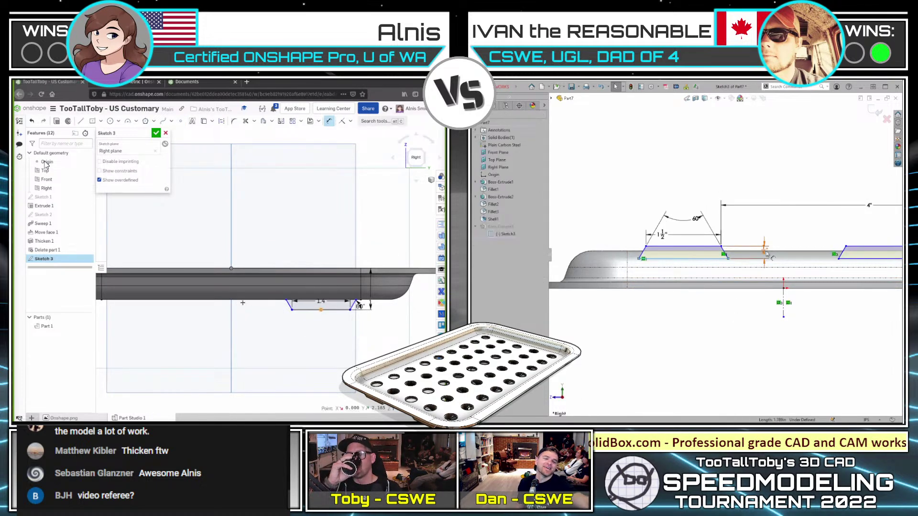
{"action": "left_click", "coordinate": [230, 316]}
{"action": "left_click", "coordinate": [766, 261]}
{"action": "left_click_drag", "start_coordinate": [767, 261], "coordinate": [755, 288]}
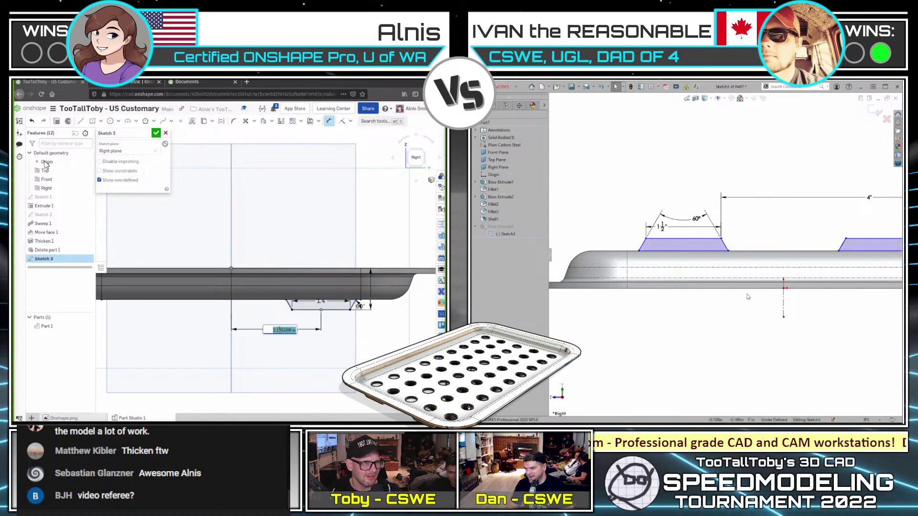
{"action": "left_click", "coordinate": [702, 239]}
{"action": "left_click", "coordinate": [743, 244]}
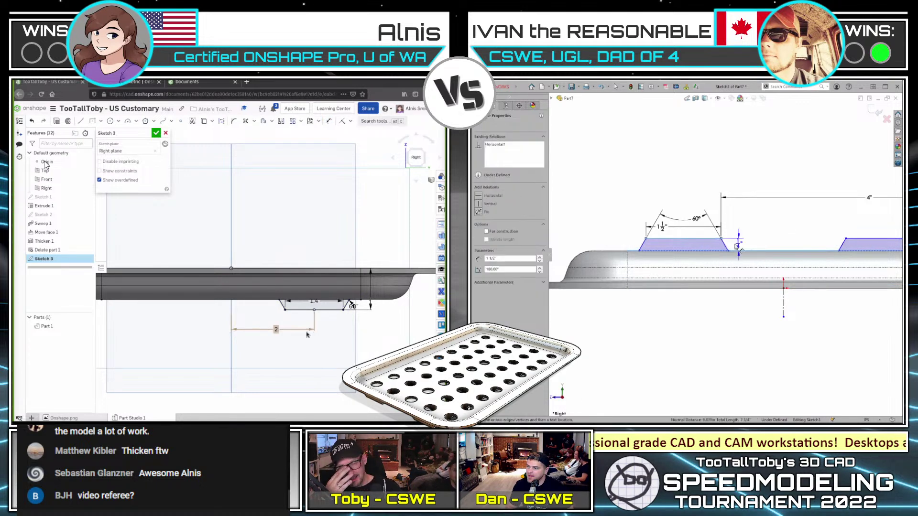
- Extrude the Onshape trapezoid as Add up to the tray's end-wall face, and accept the SolidWorks trapezoid's 1/4" height
{"action": "key", "text": "shift+e"}
{"action": "right_click_drag", "start_coordinate": [317, 324], "coordinate": [328, 297]}
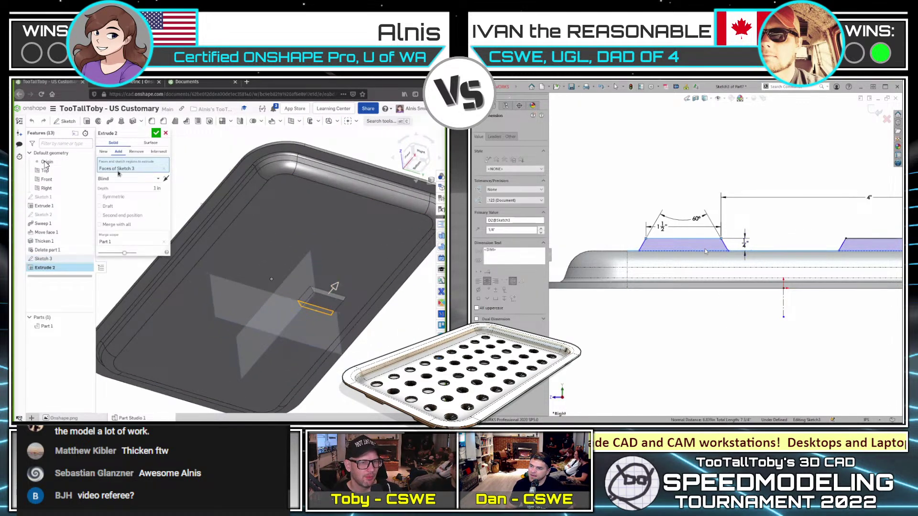
{"action": "left_click", "coordinate": [117, 209]}
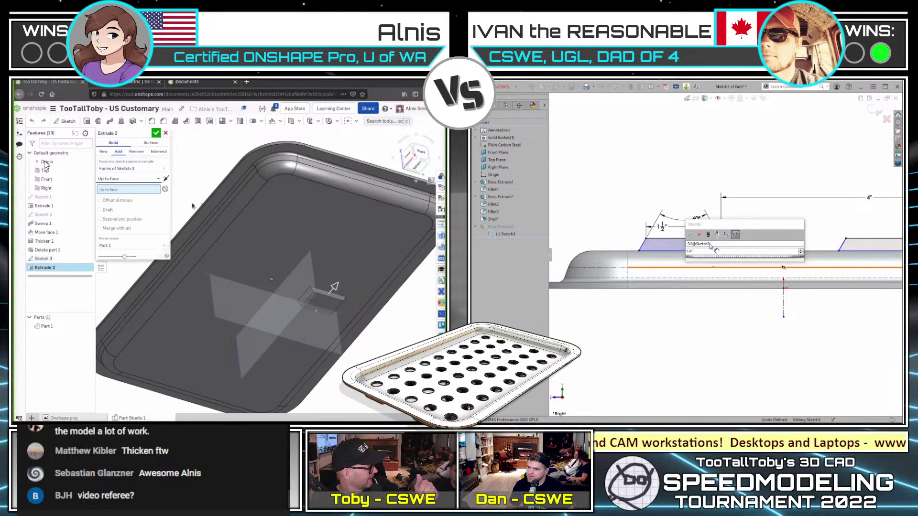
{"action": "key", "text": "Return"}
{"action": "scroll", "coordinate": [354, 181], "scroll_direction": "up", "scroll_amount": 2}
{"action": "left_click", "coordinate": [712, 239]}
{"action": "left_click", "coordinate": [353, 181]}
- Dimension the SolidWorks trapezoid's top edge 1" from the face of the tray's rim
{"action": "left_click", "coordinate": [715, 288]}
{"action": "scroll", "coordinate": [353, 181], "scroll_direction": "down", "scroll_amount": 4}
{"action": "left_click", "coordinate": [754, 329]}
{"action": "right_click_drag", "start_coordinate": [274, 210], "coordinate": [234, 218]}
{"action": "key", "text": "Return"}
{"action": "key", "text": "Escape"}
- Pull the SolidWorks trapezoid's base down into the tray wall, and add a second end position set to Up to face in Onshape
{"action": "left_click_drag", "start_coordinate": [710, 251], "coordinate": [712, 261]}
{"action": "left_click", "coordinate": [115, 225]}
{"action": "scroll", "coordinate": [213, 300], "scroll_direction": "up", "scroll_amount": 2}
{"action": "middle_click_drag", "start_coordinate": [214, 300], "coordinate": [269, 223]}
{"action": "left_click_drag", "start_coordinate": [734, 262], "coordinate": [735, 268]}
{"action": "left_click", "coordinate": [107, 235]}
{"action": "left_click", "coordinate": [124, 262]}
- End the Onshape extrude's second side at the opposite wall face, and make the SolidWorks trapezoid's base horizontal and rebuild
{"action": "right_click_drag", "start_coordinate": [192, 306], "coordinate": [213, 309]}
{"action": "left_click", "coordinate": [725, 268]}
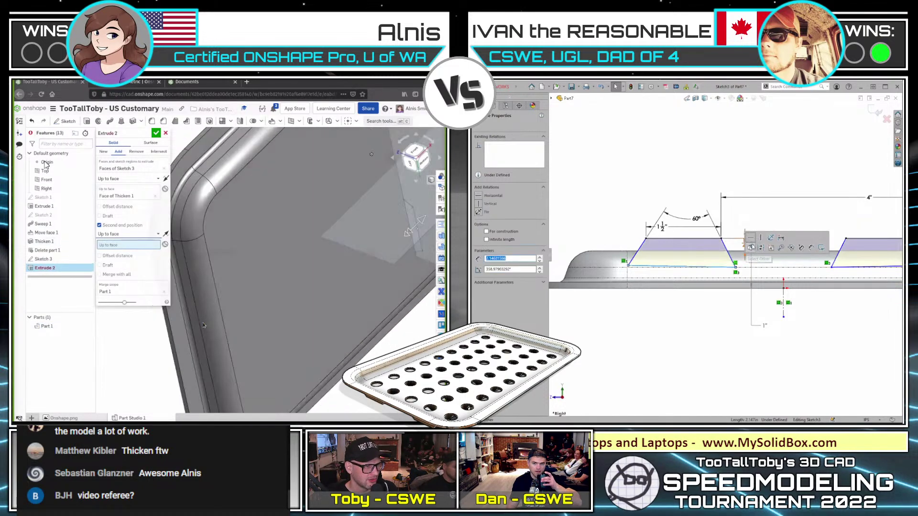
{"action": "left_click", "coordinate": [748, 238]}
{"action": "left_click", "coordinate": [194, 328]}
{"action": "left_click", "coordinate": [701, 325]}
{"action": "scroll", "coordinate": [195, 328], "scroll_direction": "down", "scroll_amount": 2}
{"action": "right_click_drag", "start_coordinate": [239, 280], "coordinate": [233, 254]}
{"action": "scroll", "coordinate": [704, 332], "scroll_direction": "up", "scroll_amount": 4}
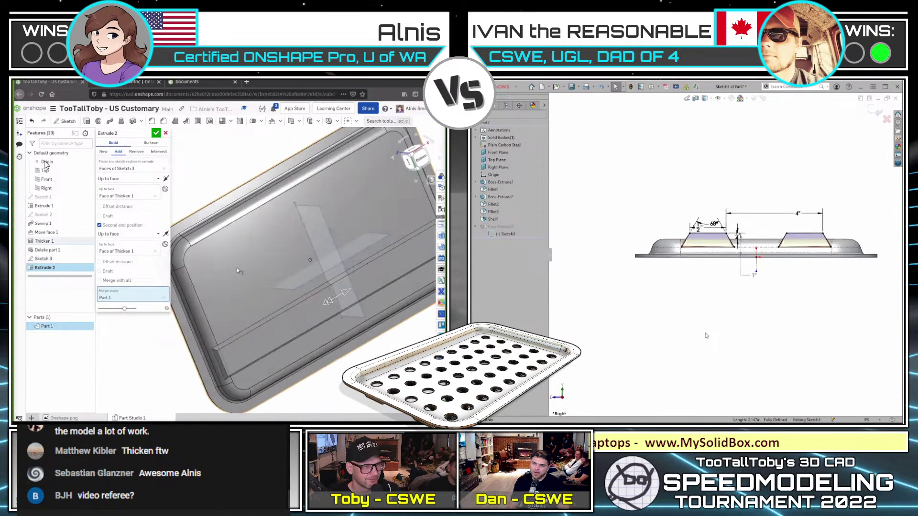
{"action": "key", "text": "ctrl+b"}
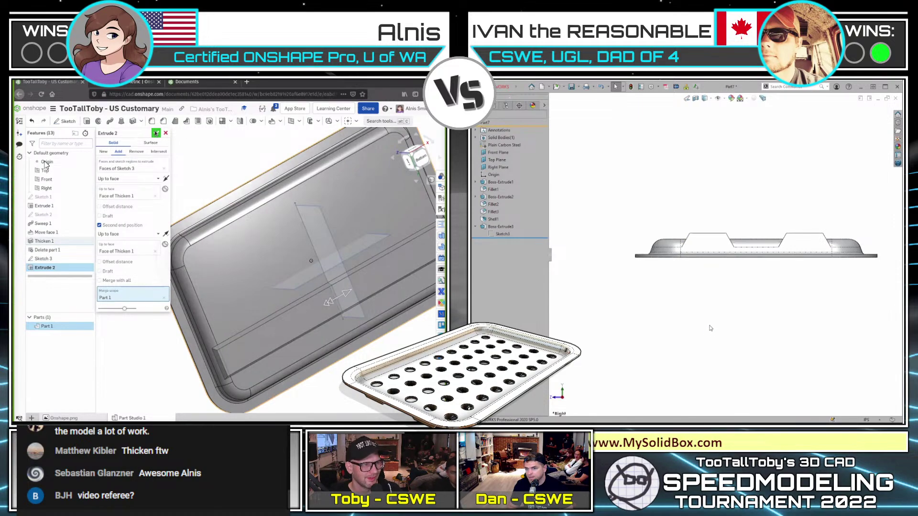
- Reselect the opposite wall face as the Onshape extrude's second end, and accept the trapezoidal rib extrude
{"action": "middle_click_drag", "start_coordinate": [731, 291], "coordinate": [791, 331]}
{"action": "left_click", "coordinate": [123, 254]}
{"action": "key", "text": "ctrl+7"}
{"action": "scroll", "coordinate": [786, 343], "scroll_direction": "up", "scroll_amount": 2}
{"action": "scroll", "coordinate": [224, 359], "scroll_direction": "up", "scroll_amount": 4}
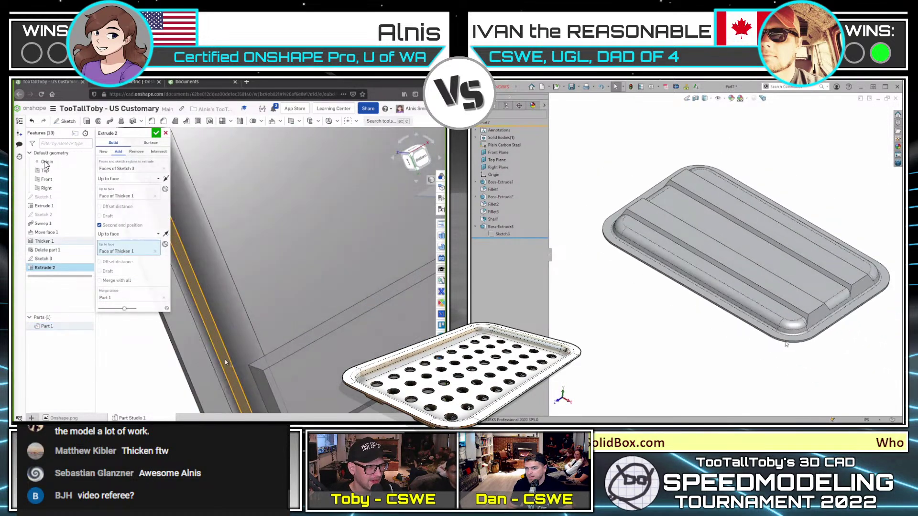
{"action": "right_click_drag", "start_coordinate": [225, 360], "coordinate": [231, 328]}
{"action": "left_click", "coordinate": [221, 358]}
{"action": "middle_click_drag", "start_coordinate": [787, 347], "coordinate": [841, 363]}
{"action": "left_click", "coordinate": [214, 357]}
{"action": "scroll", "coordinate": [213, 358], "scroll_direction": "down", "scroll_amount": 5}
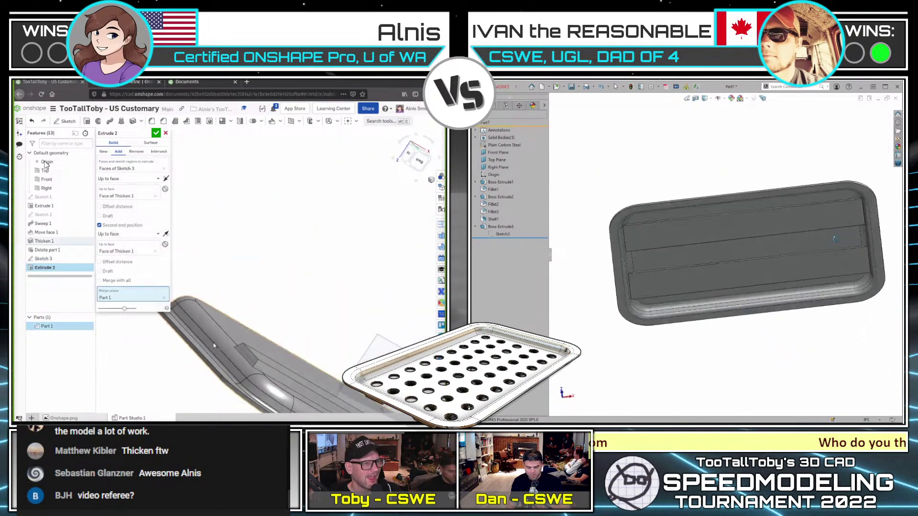
{"action": "right_click_drag", "start_coordinate": [214, 354], "coordinate": [208, 340]}
{"action": "middle_click_drag", "start_coordinate": [842, 364], "coordinate": [877, 307]}
{"action": "right_click_drag", "start_coordinate": [207, 337], "coordinate": [210, 338]}
{"action": "middle_click_drag", "start_coordinate": [877, 308], "coordinate": [875, 268]}
{"action": "right_click_drag", "start_coordinate": [210, 338], "coordinate": [211, 339]}
{"action": "scroll", "coordinate": [856, 248], "scroll_direction": "down", "scroll_amount": 5}
{"action": "mouse_move", "coordinate": [875, 268]}
{"action": "middle_mouse_down"}
{"action": "mouse_move", "coordinate": [856, 248]}
{"action": "mouse_move", "coordinate": [828, 271]}
{"action": "mouse_move", "coordinate": [780, 233]}
{"action": "mouse_move", "coordinate": [765, 241]}
{"action": "middle_mouse_up"}
{"action": "left_click", "coordinate": [156, 133]}
- Select the SolidWorks extrusion's faces inside the tray, and start a Move face in Onshape after opening and closing the rib sketch
{"action": "double_click", "coordinate": [52, 258]}
{"action": "left_click", "coordinate": [837, 243]}
{"action": "scroll", "coordinate": [223, 254], "scroll_direction": "down", "scroll_amount": 3}
{"action": "middle_click_drag", "start_coordinate": [224, 254], "coordinate": [187, 238]}
{"action": "left_click", "coordinate": [712, 315], "text": "ctrl"}
{"action": "left_click", "coordinate": [725, 284], "text": "ctrl"}
{"action": "left_click", "coordinate": [156, 133]}
{"action": "left_click", "coordinate": [645, 318], "text": "ctrl"}
{"action": "mouse_move", "coordinate": [646, 318]}
{"action": "middle_mouse_down"}
{"action": "mouse_move", "coordinate": [711, 302]}
{"action": "mouse_move", "coordinate": [650, 340]}
{"action": "middle_mouse_up"}
{"action": "key", "text": "alt+c"}
{"action": "type", "text": "mov"}
{"action": "key", "text": "Return"}
{"action": "left_click", "coordinate": [716, 291], "text": "ctrl"}
- Delete the SolidWorks extrusion's selected inner faces with Delete Face, and pick the Onshape rib's overhanging end face for the Move face
{"action": "scroll", "coordinate": [168, 287], "scroll_direction": "up", "scroll_amount": 5}
{"action": "right_click_drag", "start_coordinate": [159, 325], "coordinate": [163, 336]}
{"action": "middle_click_drag", "start_coordinate": [650, 341], "coordinate": [655, 332]}
{"action": "right_click_drag", "start_coordinate": [163, 337], "coordinate": [216, 340]}
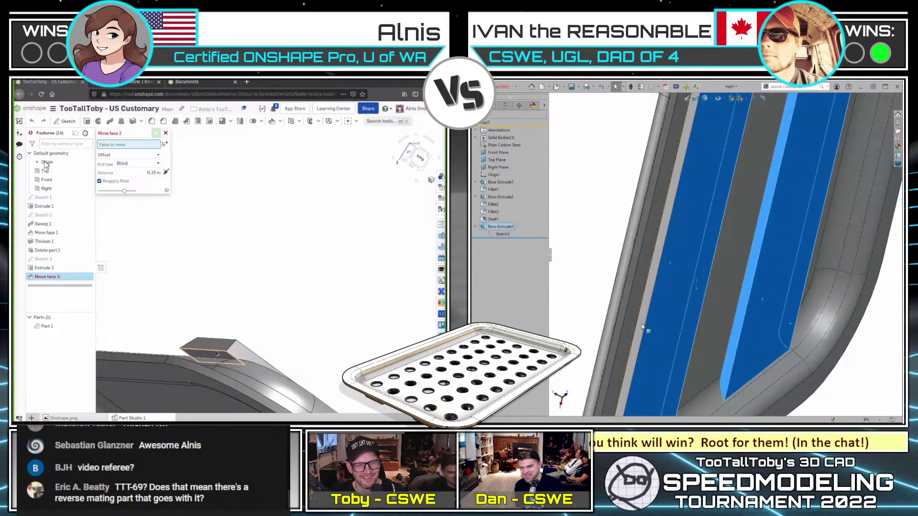
{"action": "left_click", "coordinate": [643, 327]}
{"action": "left_click", "coordinate": [217, 355]}
{"action": "scroll", "coordinate": [606, 281], "scroll_direction": "up", "scroll_amount": 3}
{"action": "scroll", "coordinate": [218, 354], "scroll_direction": "down", "scroll_amount": 5}
{"action": "right_click", "coordinate": [604, 275]}
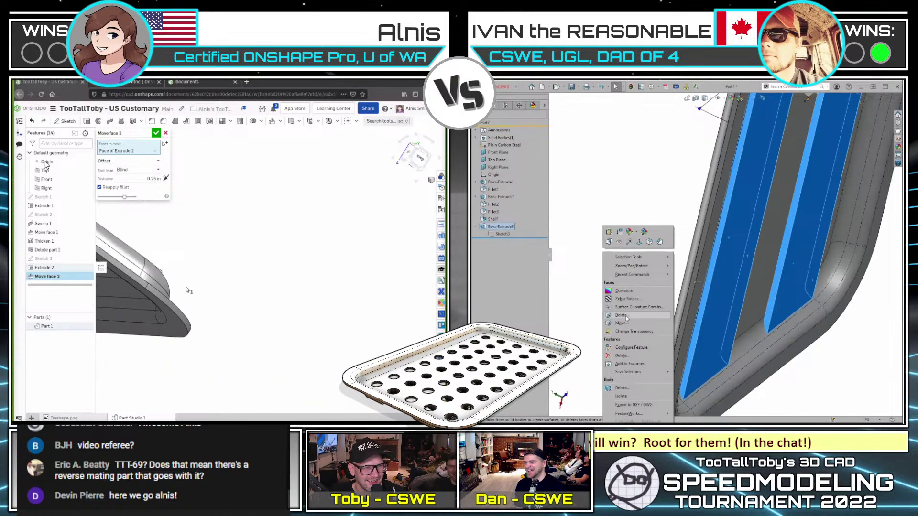
{"action": "left_click", "coordinate": [626, 318]}
{"action": "key", "text": "Return"}
- Add a second rib face to the Onshape Move face and accept its 0.25 in offset, and show the SolidWorks tray from the top
{"action": "right_click_drag", "start_coordinate": [187, 290], "coordinate": [175, 218]}
{"action": "scroll", "coordinate": [228, 285], "scroll_direction": "up", "scroll_amount": 3}
{"action": "scroll", "coordinate": [805, 270], "scroll_direction": "up", "scroll_amount": 3}
{"action": "key", "text": "ctrl+7"}
{"action": "left_click", "coordinate": [194, 286]}
{"action": "key", "text": "Return"}
{"action": "key", "text": "alt+c"}
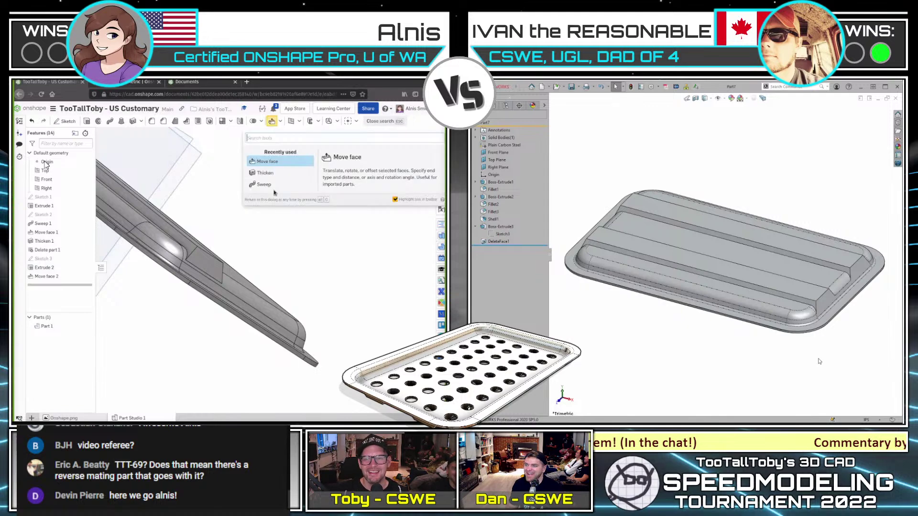
{"action": "key", "text": "Escape"}
{"action": "scroll", "coordinate": [210, 268], "scroll_direction": "up", "scroll_amount": 4}
{"action": "right_click_drag", "start_coordinate": [204, 268], "coordinate": [179, 282]}
{"action": "scroll", "coordinate": [770, 342], "scroll_direction": "up", "scroll_amount": 2}
{"action": "key", "text": "ctrl+5"}
{"action": "scroll", "coordinate": [167, 268], "scroll_direction": "up", "scroll_amount": 4}
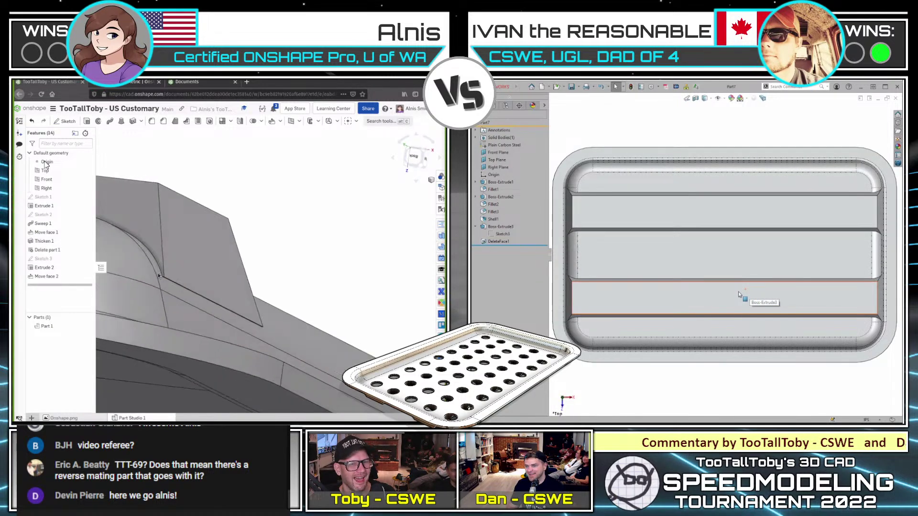
- Start a circle sketch on the SolidWorks tray's lower rib face, and reopen the Onshape Move face to set its offset to 0.85 in
{"action": "left_click", "coordinate": [739, 292]}
{"action": "double_click", "coordinate": [64, 275]}
{"action": "left_click", "coordinate": [713, 385]}
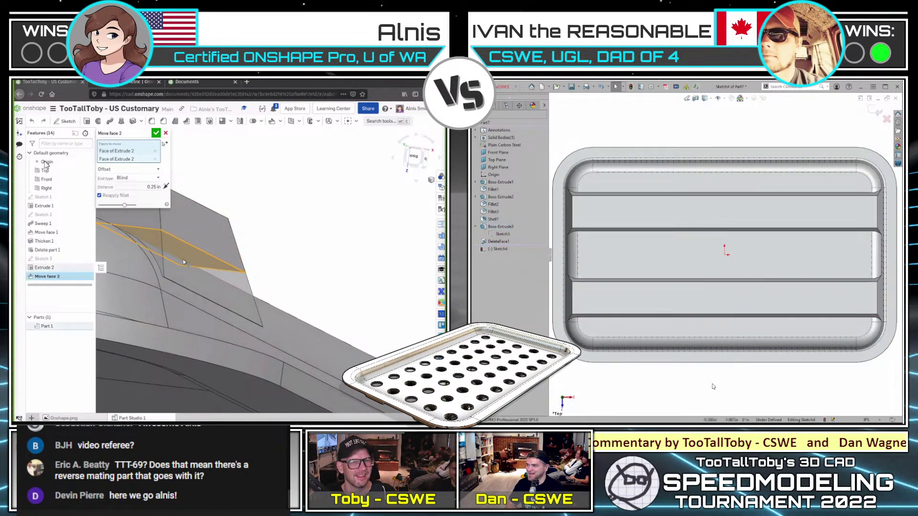
{"action": "scroll", "coordinate": [200, 258], "scroll_direction": "down", "scroll_amount": 3}
{"action": "key", "text": "c"}
{"action": "right_click_drag", "start_coordinate": [201, 258], "coordinate": [194, 251]}
{"action": "scroll", "coordinate": [721, 377], "scroll_direction": "up", "scroll_amount": 2}
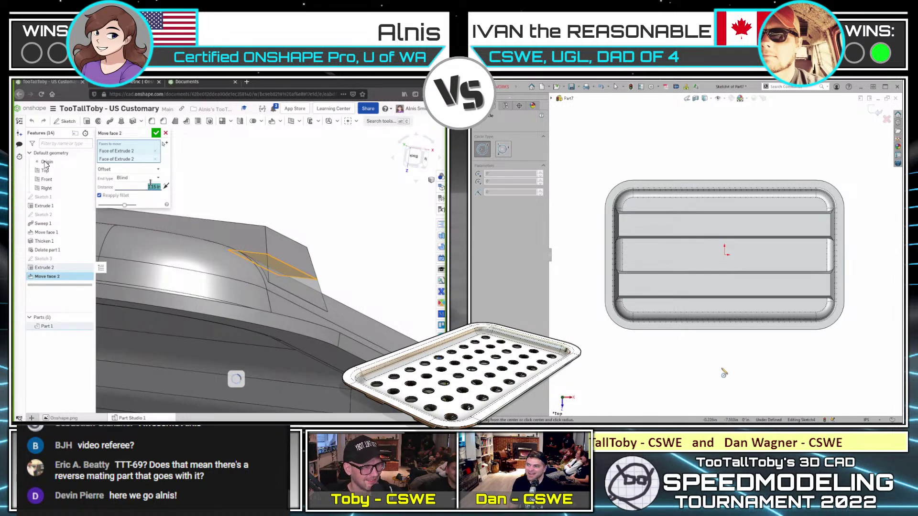
- Draw a circle about 0.7" in diameter near one end of the SolidWorks rib, and accept the Onshape Move face
{"action": "scroll", "coordinate": [668, 268], "scroll_direction": "down", "scroll_amount": 3}
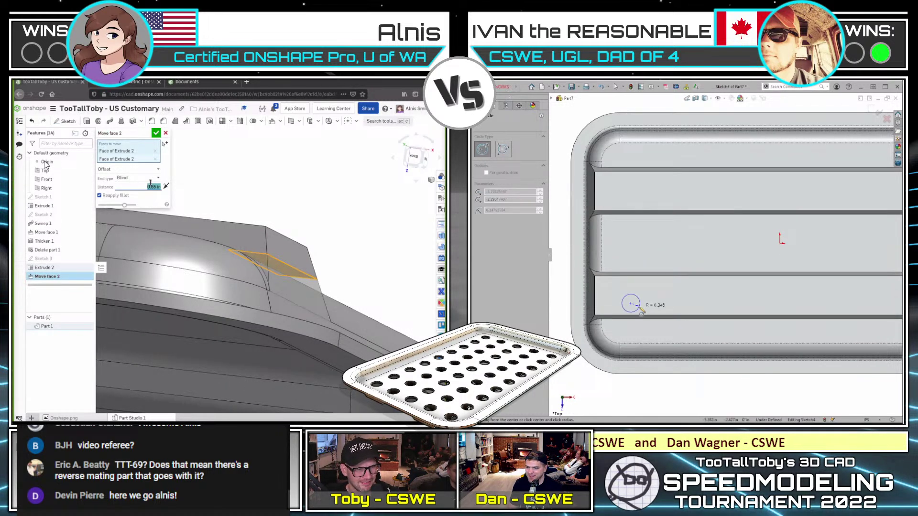
{"action": "left_click", "coordinate": [639, 308]}
{"action": "key", "text": "d"}
{"action": "left_click", "coordinate": [156, 133]}
{"action": "scroll", "coordinate": [210, 168], "scroll_direction": "down", "scroll_amount": 3}
{"action": "right_click_drag", "start_coordinate": [215, 172], "coordinate": [287, 220]}
{"action": "scroll", "coordinate": [295, 224], "scroll_direction": "down", "scroll_amount": 2}
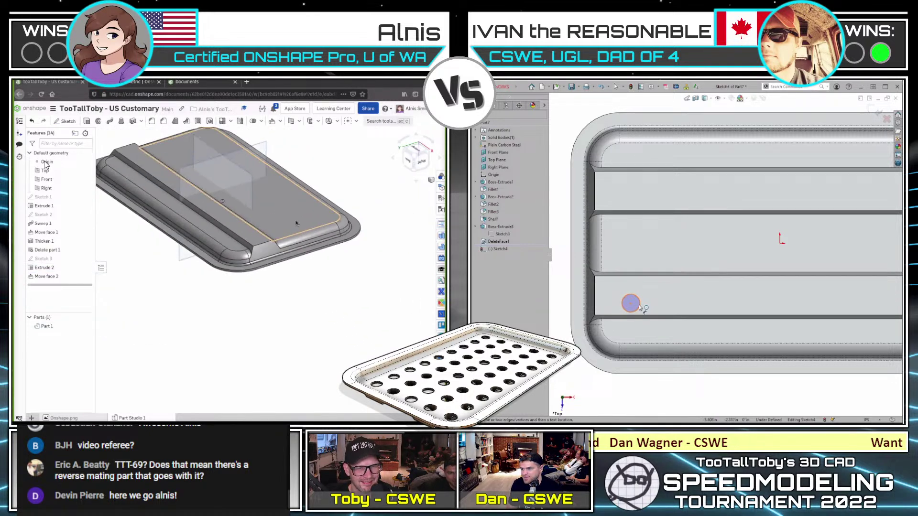
- Dimension the SolidWorks circle's diameter to 3/4", and start a Mirror in Onshape
{"action": "left_click", "coordinate": [639, 307]}
{"action": "key", "text": "alt+c"}
{"action": "scroll", "coordinate": [623, 351], "scroll_direction": "up", "scroll_amount": 2}
{"action": "type", "text": "mir"}
{"action": "key", "text": "Return"}
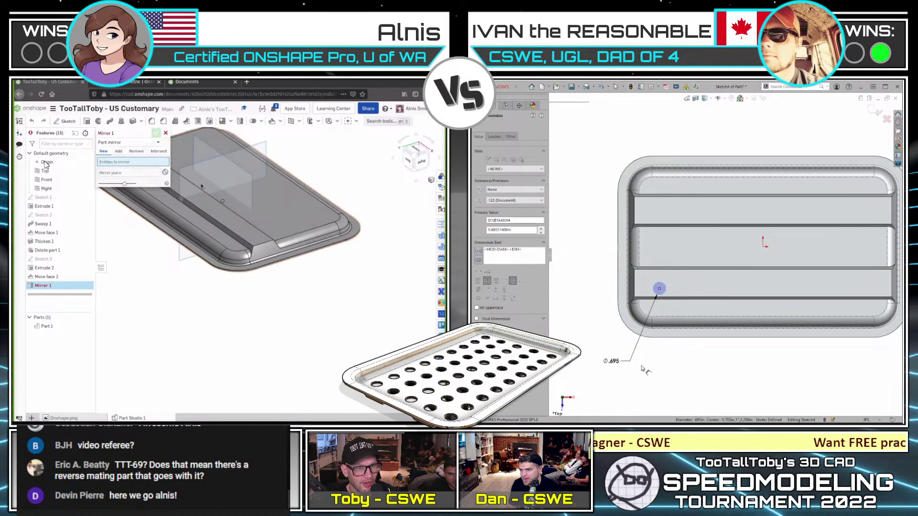
{"action": "left_click", "coordinate": [131, 143]}
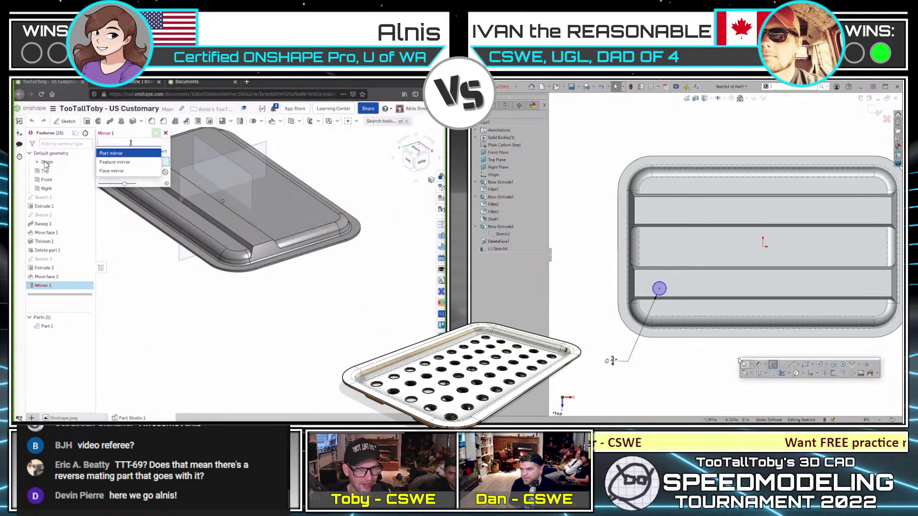
- Start a linear sketch pattern of the SolidWorks circle, and try an Onshape part mirror about the Front plane with Add
{"action": "left_click", "coordinate": [844, 373]}
{"action": "left_click", "coordinate": [185, 177]}
{"action": "left_click", "coordinate": [152, 179]}
{"action": "right_click_drag", "start_coordinate": [211, 181], "coordinate": [230, 161]}
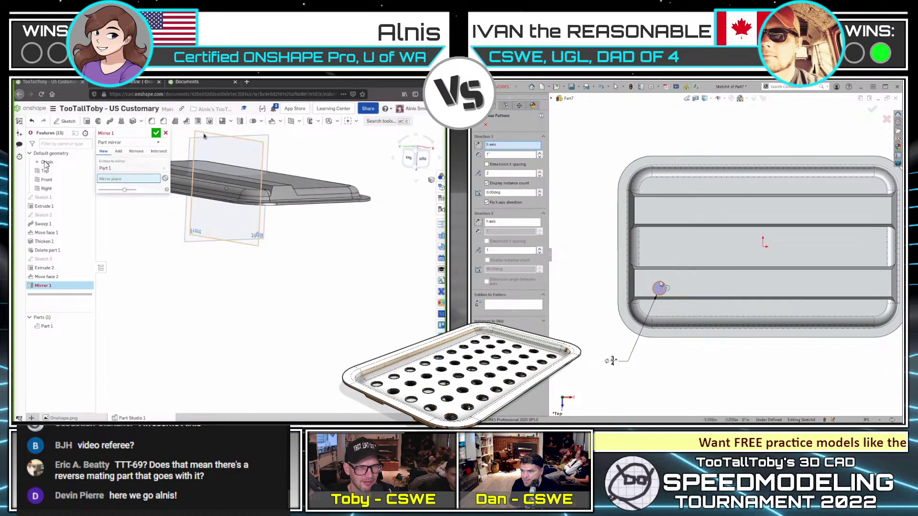
{"action": "left_click", "coordinate": [204, 137]}
{"action": "left_click", "coordinate": [538, 305]}
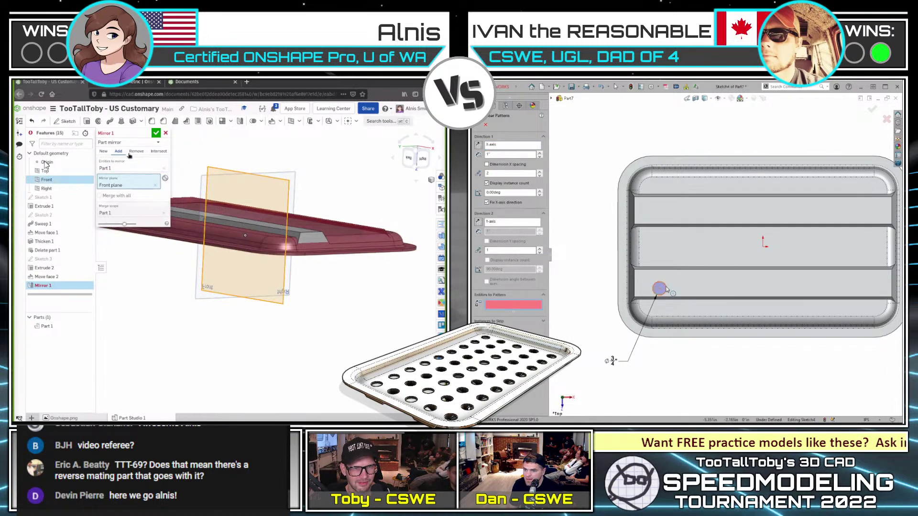
{"action": "mouse_move", "coordinate": [223, 202]}
{"action": "right_mouse_down"}
{"action": "mouse_move", "coordinate": [206, 212]}
{"action": "mouse_move", "coordinate": [220, 213]}
{"action": "right_mouse_up"}
{"action": "double_click", "coordinate": [507, 155]}
{"action": "key", "text": "Escape"}
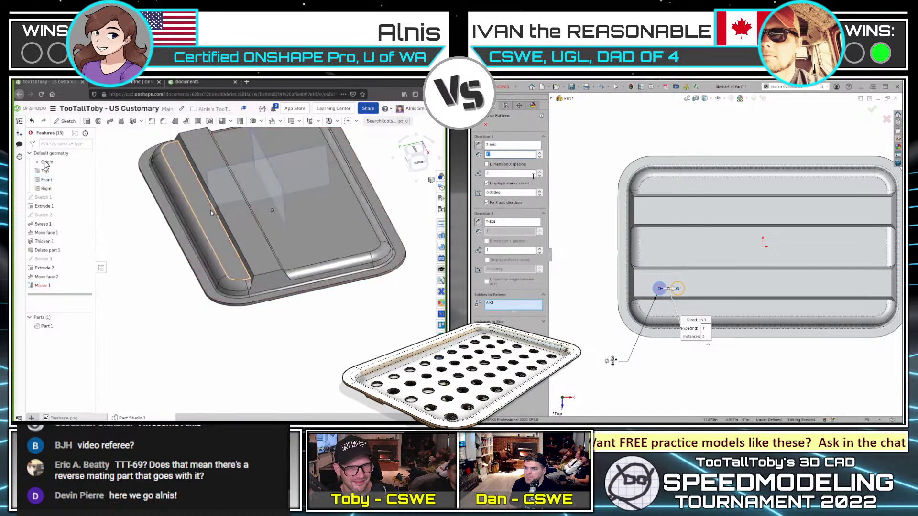
- Set the SolidWorks pattern's X spacing to 1 1/2", and start an Onshape Mirror of type Face mirror
{"action": "scroll", "coordinate": [257, 246], "scroll_direction": "up", "scroll_amount": 2}
{"action": "key", "text": "alt+c"}
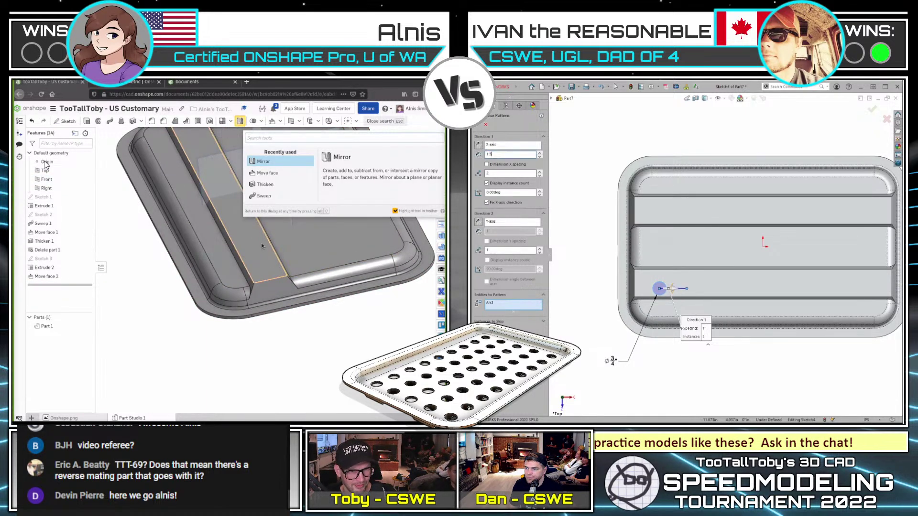
{"action": "key", "text": "Return"}
{"action": "type", "text": "mirr"}
{"action": "key", "text": "Return"}
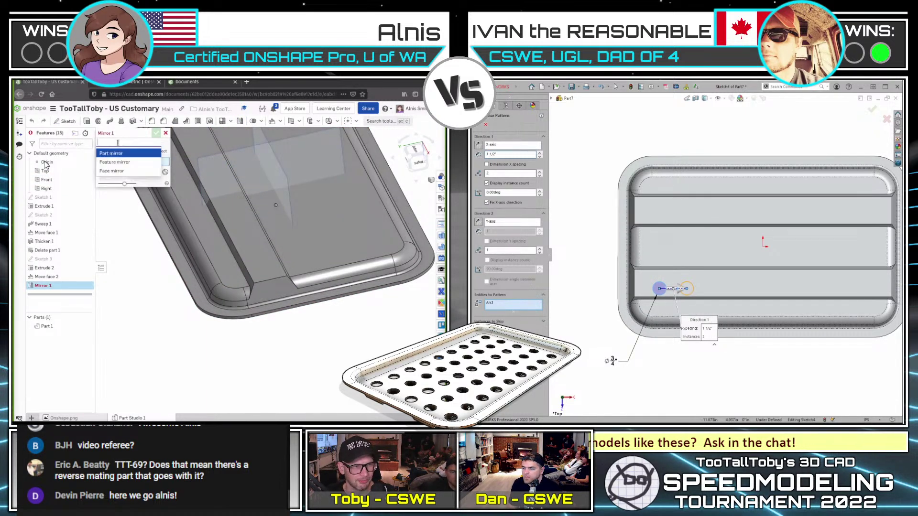
{"action": "left_click", "coordinate": [116, 170]}
- Select the Onshape rib's three faces for the Face mirror, and add a second direction with 2 instances to the SolidWorks pattern
{"action": "scroll", "coordinate": [258, 239], "scroll_direction": "up", "scroll_amount": 2}
{"action": "right_click_drag", "start_coordinate": [258, 239], "coordinate": [277, 252]}
{"action": "left_click", "coordinate": [243, 244]}
{"action": "left_click", "coordinate": [257, 245]}
{"action": "left_click", "coordinate": [299, 294]}
{"action": "scroll", "coordinate": [296, 287], "scroll_direction": "down", "scroll_amount": 5}
{"action": "left_click", "coordinate": [539, 248]}
{"action": "left_click", "coordinate": [144, 187]}
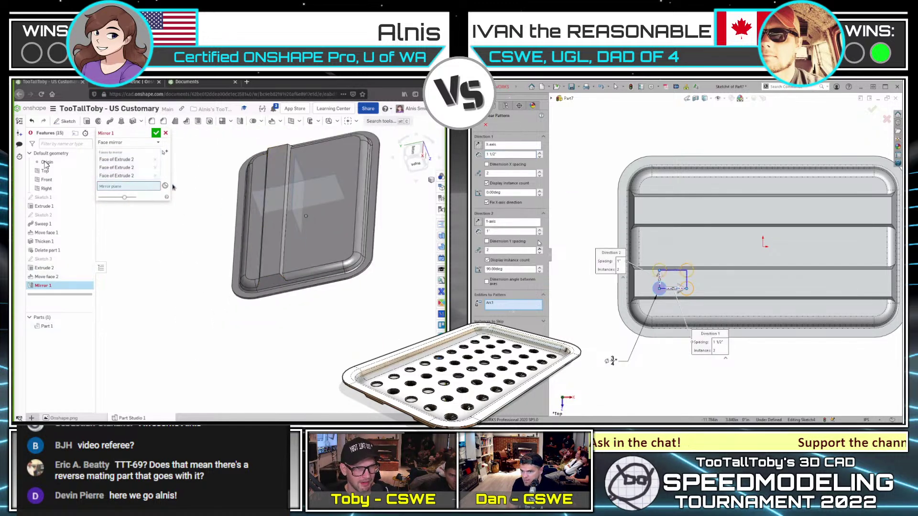
- Set the SolidWorks pattern's Y spacing to 1 1/2" with 4 instances, and choose the Front plane as Onshape mirror plane
{"action": "left_click", "coordinate": [510, 232]}
{"action": "right_click_drag", "start_coordinate": [275, 215], "coordinate": [284, 134]}
{"action": "double_click", "coordinate": [510, 233]}
{"action": "middle_click_drag", "start_coordinate": [284, 134], "coordinate": [287, 190]}
{"action": "type", "text": "1.5"}
{"action": "right_click_drag", "start_coordinate": [286, 191], "coordinate": [257, 293]}
{"action": "key", "text": "Return"}
{"action": "left_click", "coordinate": [281, 191]}
{"action": "left_click", "coordinate": [540, 248]}
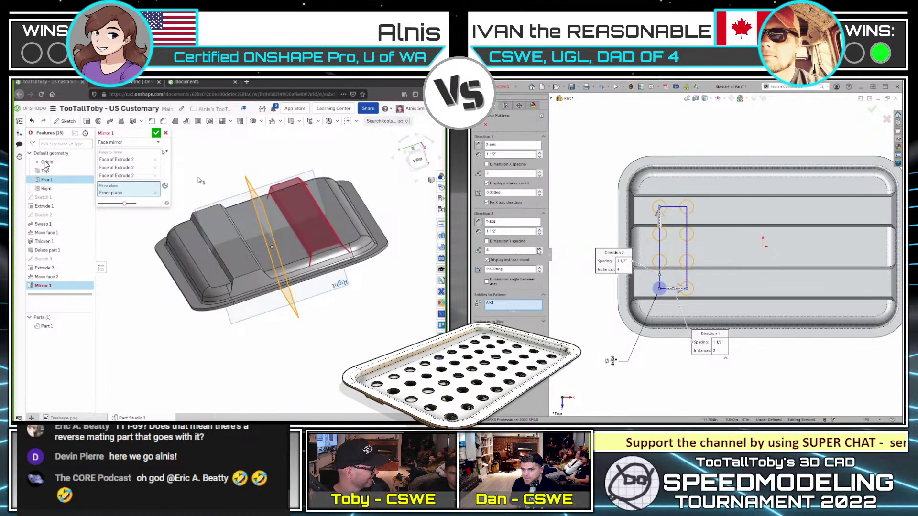
- Cancel the Onshape Face mirror and start a new Mirror, and raise the SolidWorks pattern's Y instances to 5
{"action": "left_click", "coordinate": [166, 133]}
{"action": "left_click", "coordinate": [540, 249]}
{"action": "scroll", "coordinate": [229, 268], "scroll_direction": "up", "scroll_amount": 3}
{"action": "right_click_drag", "start_coordinate": [212, 268], "coordinate": [245, 280]}
{"action": "scroll", "coordinate": [243, 268], "scroll_direction": "up", "scroll_amount": 1}
{"action": "scroll", "coordinate": [243, 259], "scroll_direction": "down", "scroll_amount": 2}
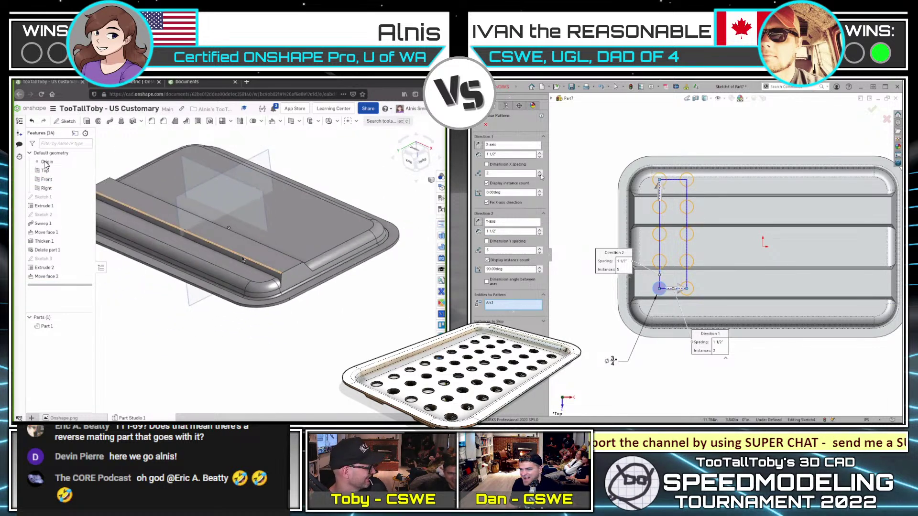
{"action": "key", "text": "alt+c"}
{"action": "type", "text": "mirr"}
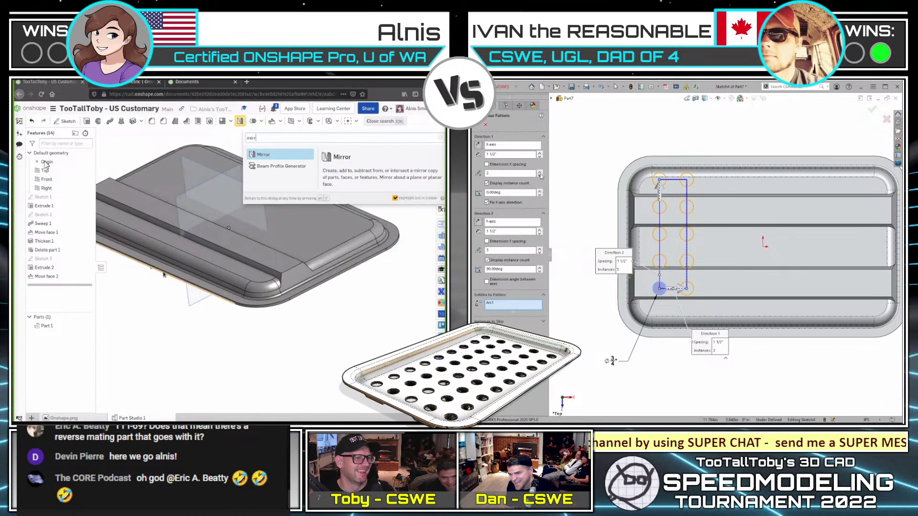
{"action": "key", "text": "Return"}
- Set the SolidWorks pattern to 9 X instances and accept it, and choose a Feature mirror of Extrude 2 in Onshape
{"action": "scroll", "coordinate": [191, 259], "scroll_direction": "up", "scroll_amount": 2}
{"action": "left_click", "coordinate": [539, 172]}
{"action": "right_click_drag", "start_coordinate": [191, 258], "coordinate": [215, 256]}
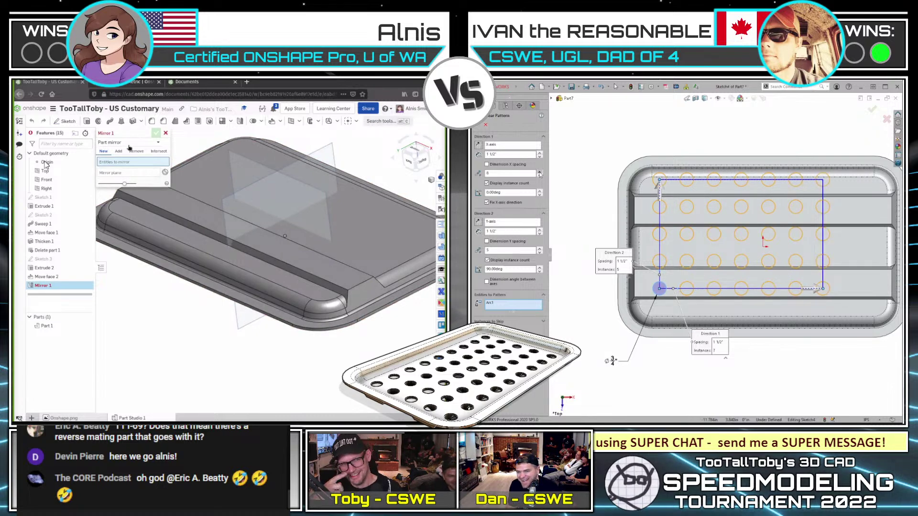
{"action": "left_click", "coordinate": [540, 173]}
{"action": "left_click", "coordinate": [539, 172]}
{"action": "left_click", "coordinate": [114, 162]}
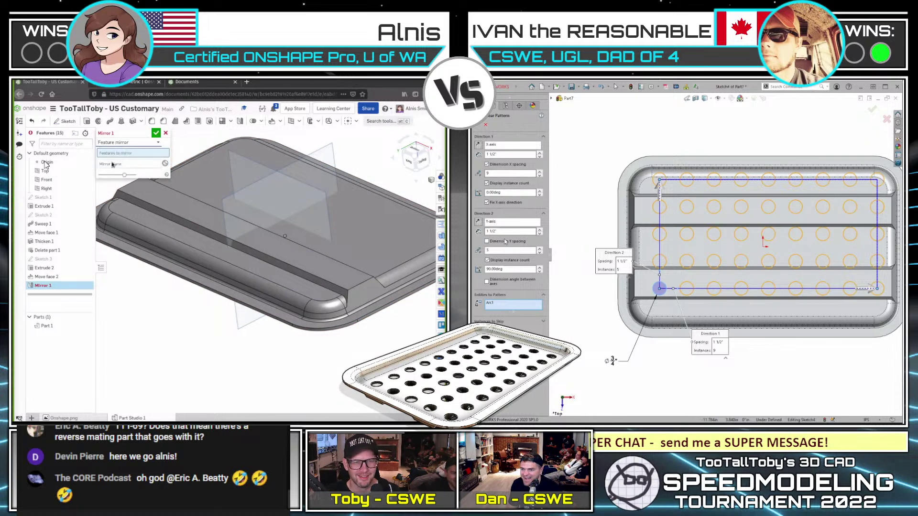
{"action": "left_click", "coordinate": [49, 269]}
{"action": "left_click", "coordinate": [481, 125]}
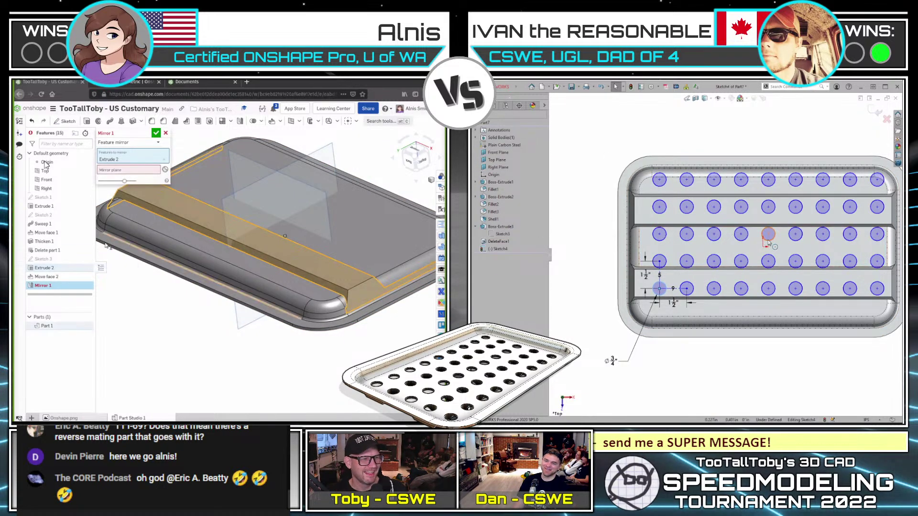
- Mirror the Onshape rib about the Front plane, and place the SolidWorks pattern's central circle on the origin
{"action": "left_click", "coordinate": [128, 170]}
{"action": "right_click_drag", "start_coordinate": [229, 215], "coordinate": [258, 165]}
{"action": "left_click_drag", "start_coordinate": [769, 234], "coordinate": [763, 247]}
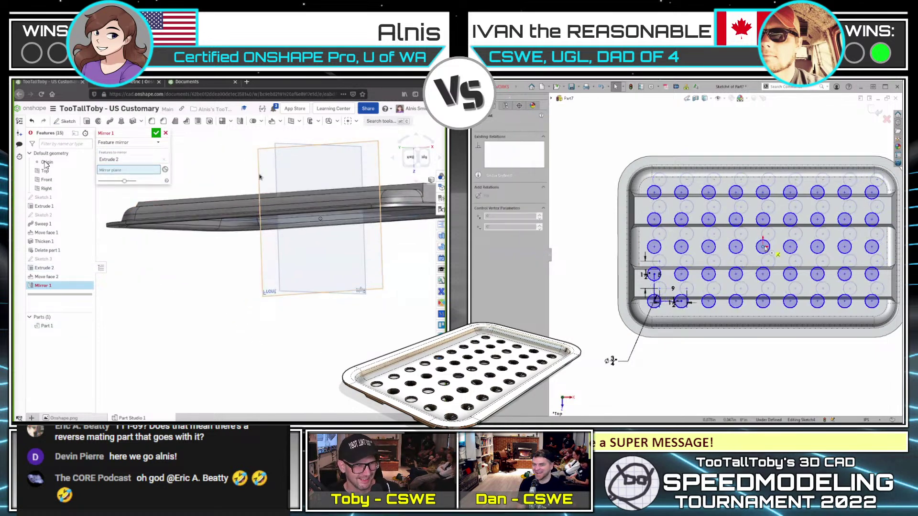
{"action": "right_click_drag", "start_coordinate": [261, 163], "coordinate": [264, 163]}
{"action": "left_click", "coordinate": [263, 162]}
{"action": "scroll", "coordinate": [760, 271], "scroll_direction": "up", "scroll_amount": 2}
{"action": "scroll", "coordinate": [684, 270], "scroll_direction": "down", "scroll_amount": 5}
{"action": "middle_click_drag", "start_coordinate": [263, 163], "coordinate": [192, 181]}
{"action": "key", "text": "Escape"}
{"action": "left_click", "coordinate": [156, 133]}
- Toggle construction geometry for the SolidWorks pattern's short vertical line, and open and close the Onshape Move face feature
{"action": "left_click", "coordinate": [652, 269]}
{"action": "left_click", "coordinate": [679, 247]}
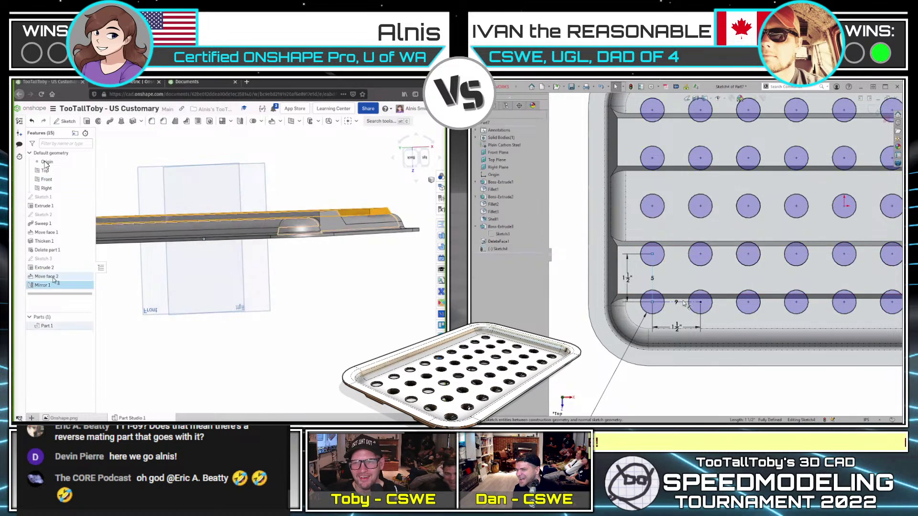
{"action": "scroll", "coordinate": [717, 316], "scroll_direction": "up", "scroll_amount": 3}
{"action": "double_click", "coordinate": [48, 277]}
{"action": "scroll", "coordinate": [737, 315], "scroll_direction": "up", "scroll_amount": 3}
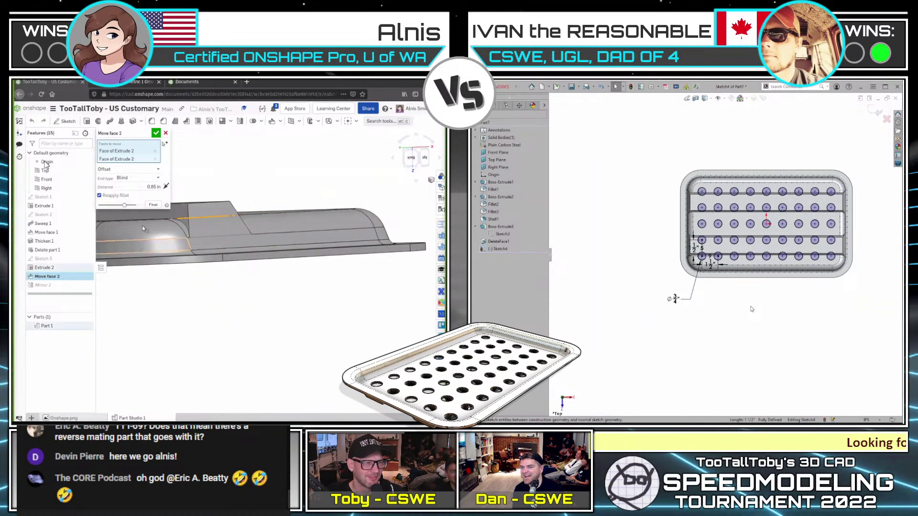
{"action": "left_click", "coordinate": [156, 133]}
- Start a Through All cut of the SolidWorks circles, and reorder the Onshape Move face below Mirror 1 and reopen it
{"action": "middle_click_drag", "start_coordinate": [752, 310], "coordinate": [819, 325]}
{"action": "key", "text": "c"}
{"action": "left_click_drag", "start_coordinate": [58, 278], "coordinate": [54, 289]}
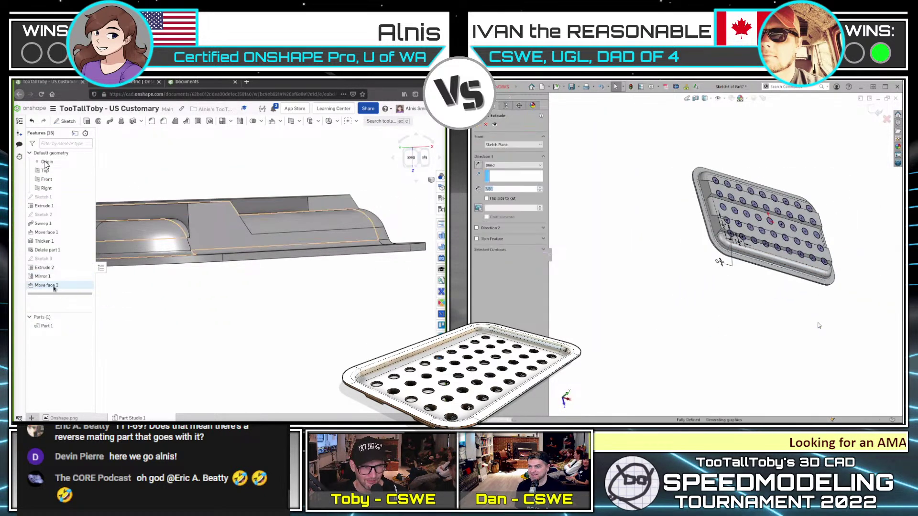
{"action": "double_click", "coordinate": [54, 288]}
{"action": "right_click", "coordinate": [820, 326]}
{"action": "scroll", "coordinate": [335, 224], "scroll_direction": "up", "scroll_amount": 5}
{"action": "right_click_drag", "start_coordinate": [335, 230], "coordinate": [341, 203]}
{"action": "left_click", "coordinate": [875, 181]}
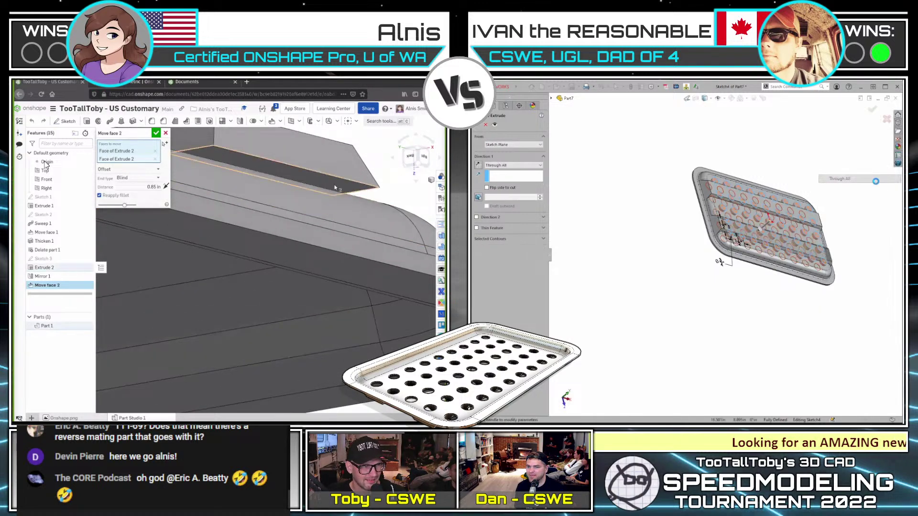
- Add a face of the mirrored rib to the Onshape Move face selection, and accept the SolidWorks Through All cut
{"action": "left_click", "coordinate": [335, 187]}
{"action": "scroll", "coordinate": [306, 196], "scroll_direction": "down", "scroll_amount": 5}
{"action": "key", "text": "Return"}
{"action": "right_click_drag", "start_coordinate": [255, 207], "coordinate": [260, 206]}
{"action": "middle_click_drag", "start_coordinate": [865, 220], "coordinate": [791, 303]}
{"action": "right_click_drag", "start_coordinate": [261, 206], "coordinate": [263, 215]}
{"action": "middle_click_drag", "start_coordinate": [791, 304], "coordinate": [799, 316]}
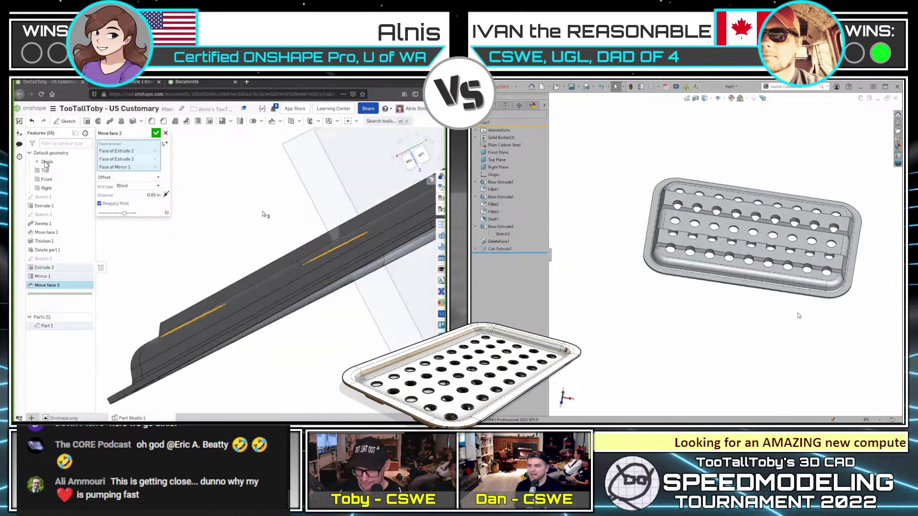
- Add the remaining rib face to the Onshape Move face selection and accept the 0.85 in offset
{"action": "key", "text": "ctrl+7"}
{"action": "right_click_drag", "start_coordinate": [263, 214], "coordinate": [330, 224]}
{"action": "right_click_drag", "start_coordinate": [151, 251], "coordinate": [217, 180]}
{"action": "left_click", "coordinate": [306, 227]}
{"action": "left_click", "coordinate": [157, 134]}
{"action": "scroll", "coordinate": [184, 178], "scroll_direction": "down", "scroll_amount": 5}
{"action": "scroll", "coordinate": [217, 180], "scroll_direction": "down", "scroll_amount": 5}
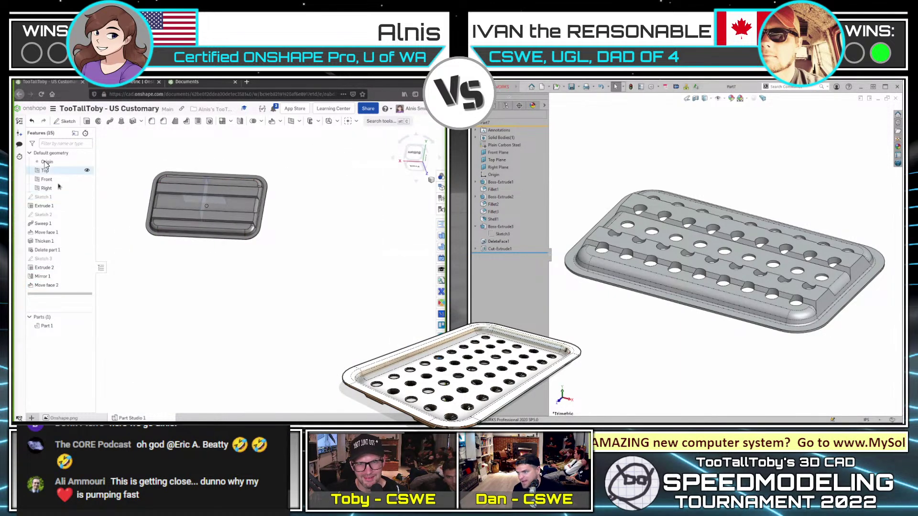
- Start an Onshape sketch on the Top plane and draw a 0.75 in diameter circle near the tray's corner
{"action": "left_click", "coordinate": [54, 171]}
{"action": "key", "text": "shift+s"}
{"action": "key", "text": "n"}
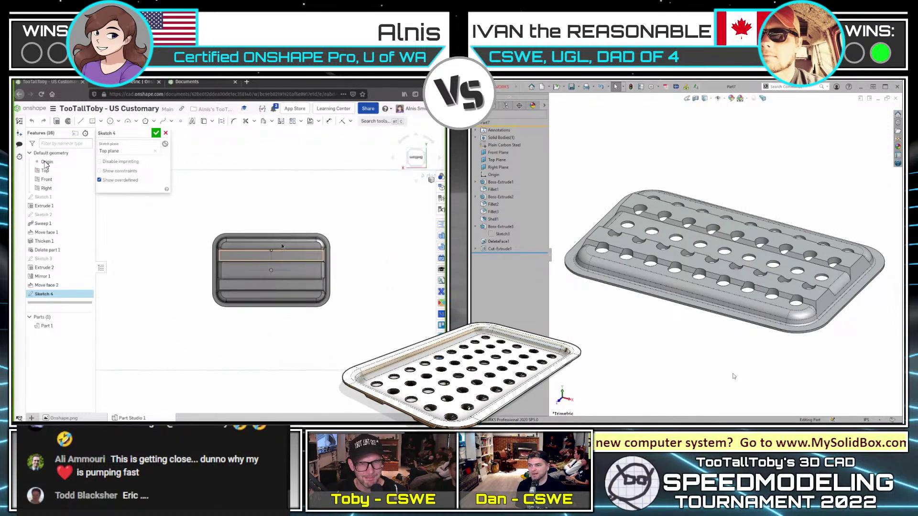
{"action": "key", "text": "c"}
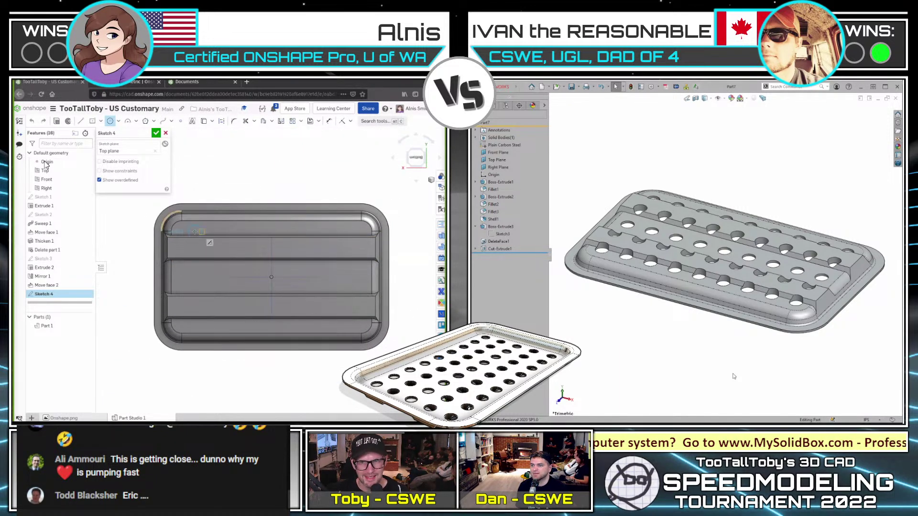
{"action": "left_click", "coordinate": [195, 232]}
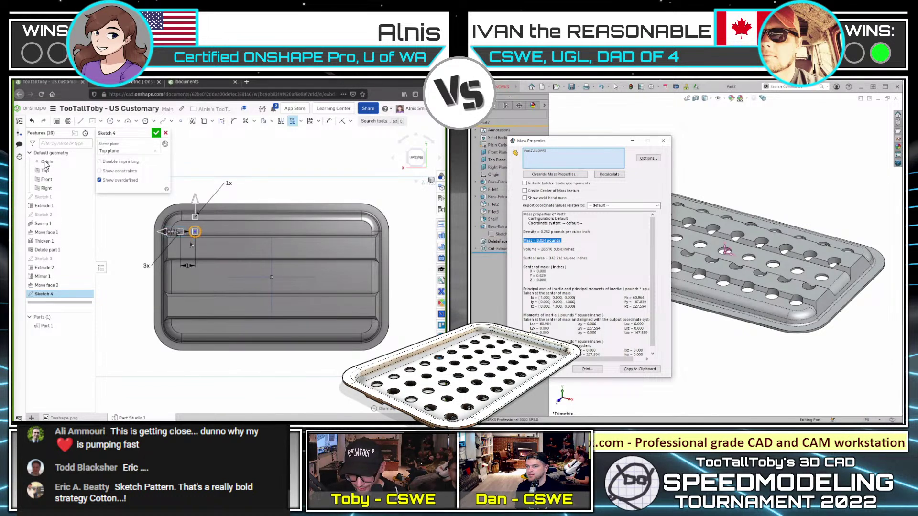
- Set the Onshape sketch pattern's spacing to 1.5 in in both directions
{"action": "left_click_drag", "start_coordinate": [168, 231], "coordinate": [222, 230]}
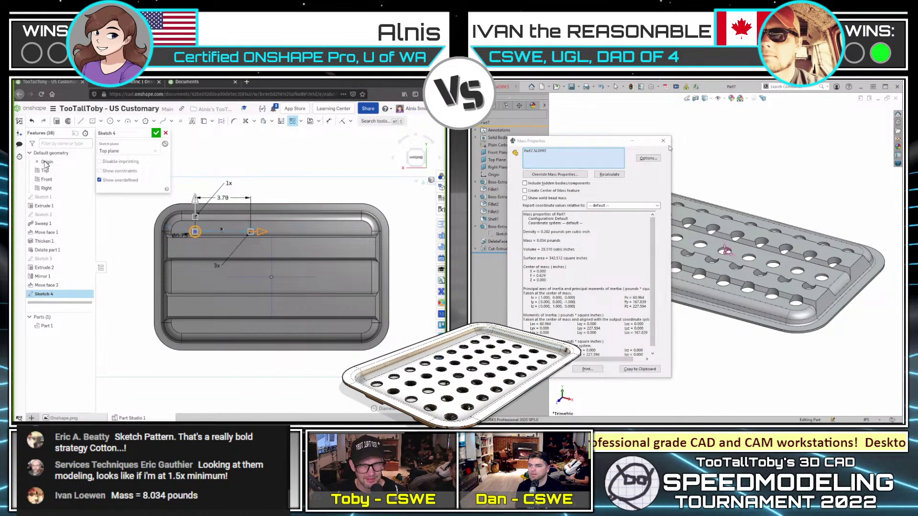
{"action": "double_click", "coordinate": [220, 200]}
{"action": "scroll", "coordinate": [743, 191], "scroll_direction": "up", "scroll_amount": 1}
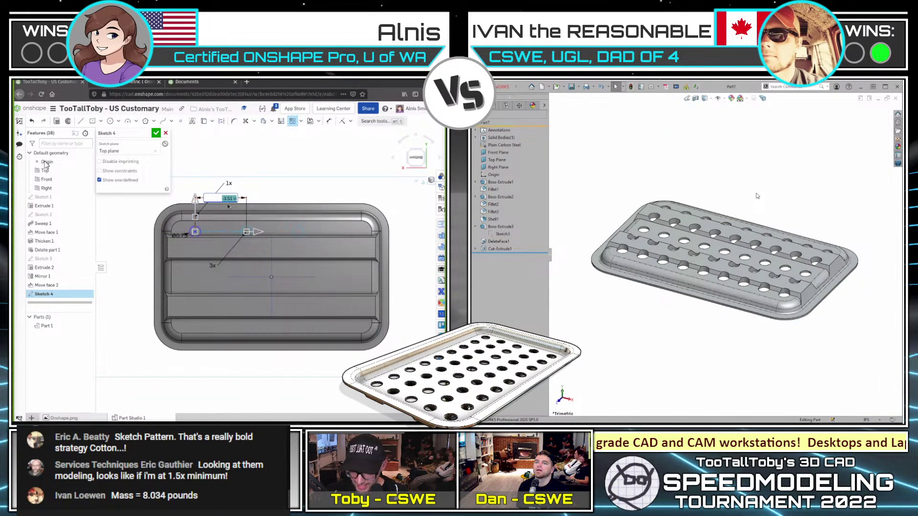
{"action": "type", "text": "1.5"}
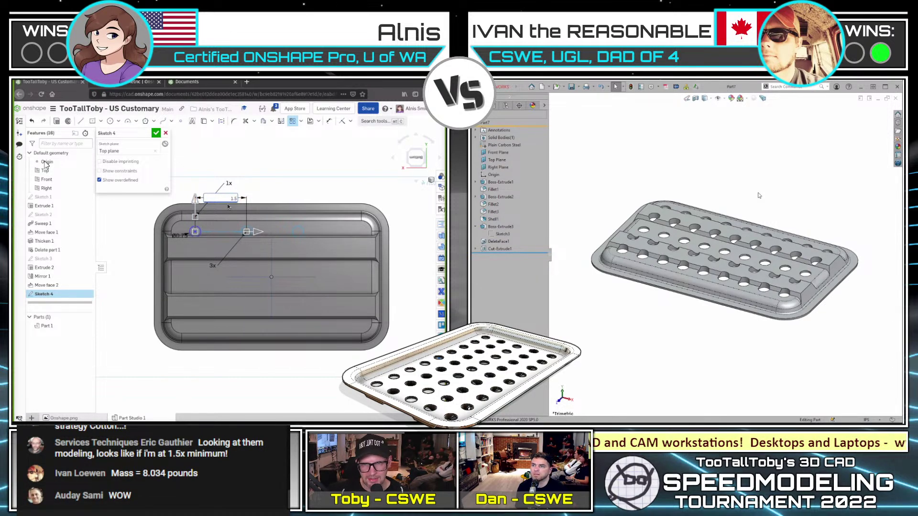
{"action": "key", "text": "Return"}
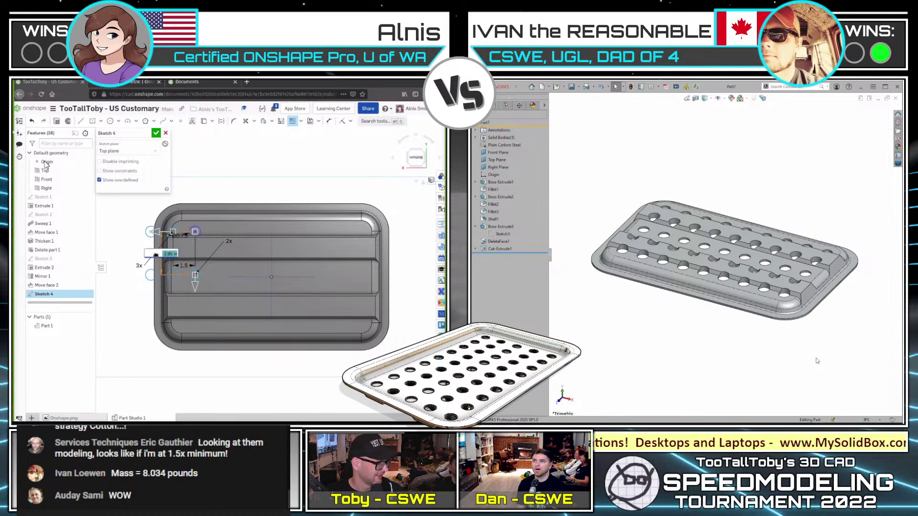
{"action": "type", "text": "1.5"}
{"action": "key", "text": "Return"}
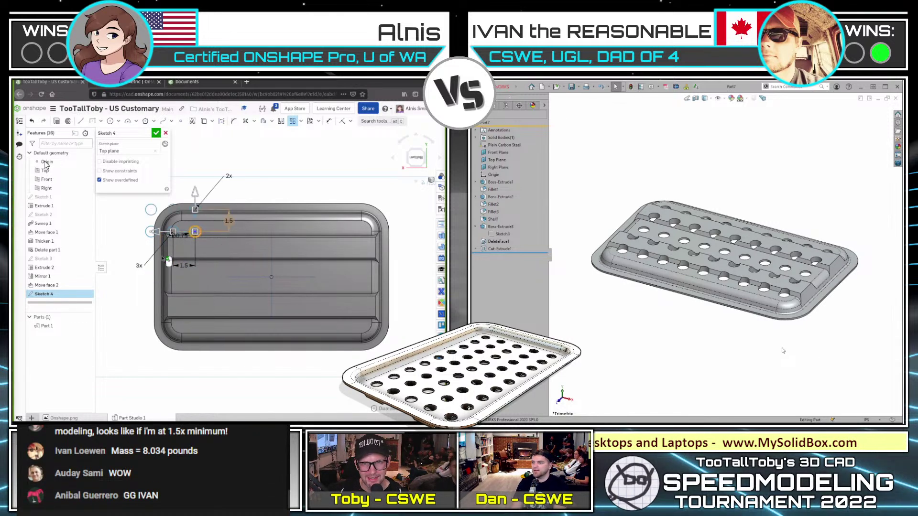
- Set the Onshape circle pattern to 5 vertical and 9 horizontal instances and accept it
{"action": "middle_click_drag", "start_coordinate": [771, 354], "coordinate": [777, 231]}
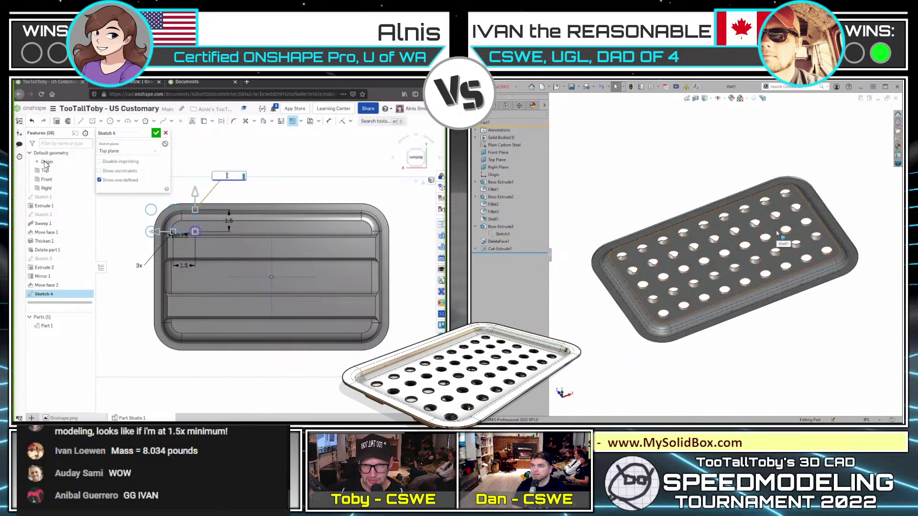
{"action": "middle_click_drag", "start_coordinate": [152, 273], "coordinate": [209, 304]}
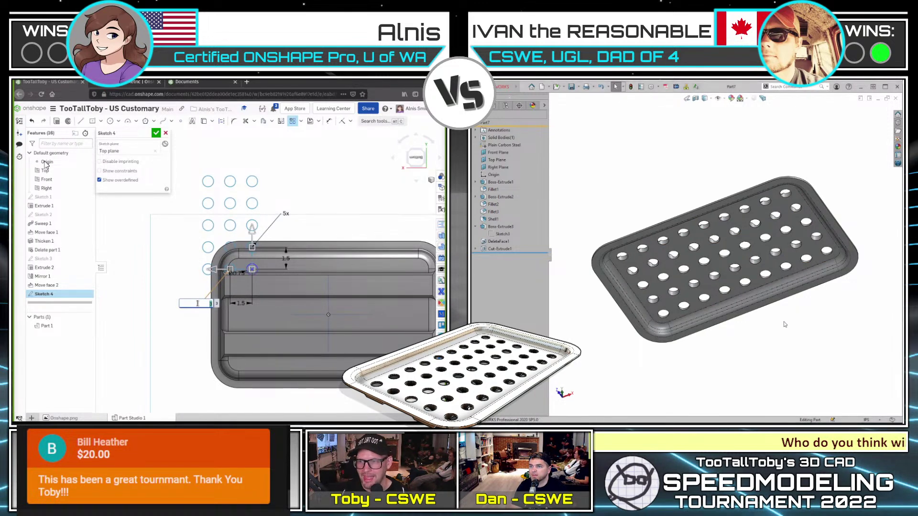
{"action": "right_click_drag", "start_coordinate": [776, 373], "coordinate": [724, 326]}
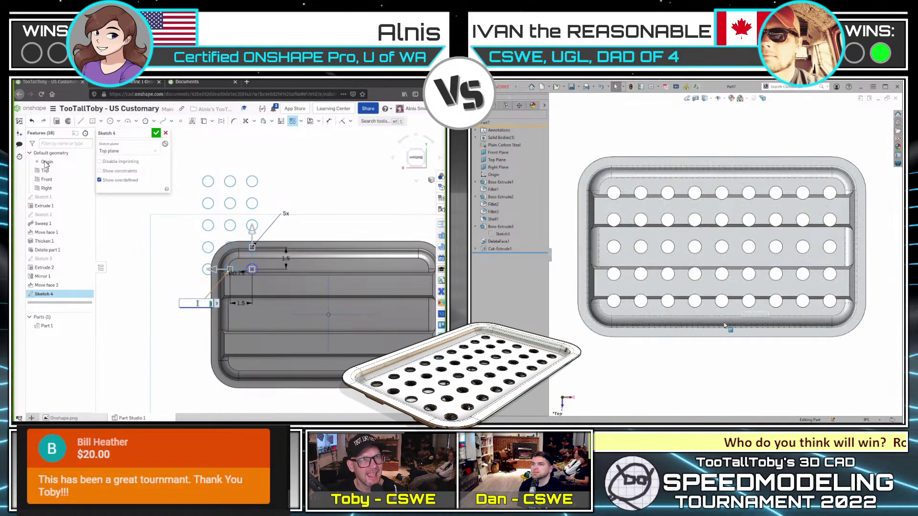
{"action": "left_click", "coordinate": [509, 251]}
{"action": "key", "text": "Return"}
{"action": "scroll", "coordinate": [624, 355], "scroll_direction": "up", "scroll_amount": 1}
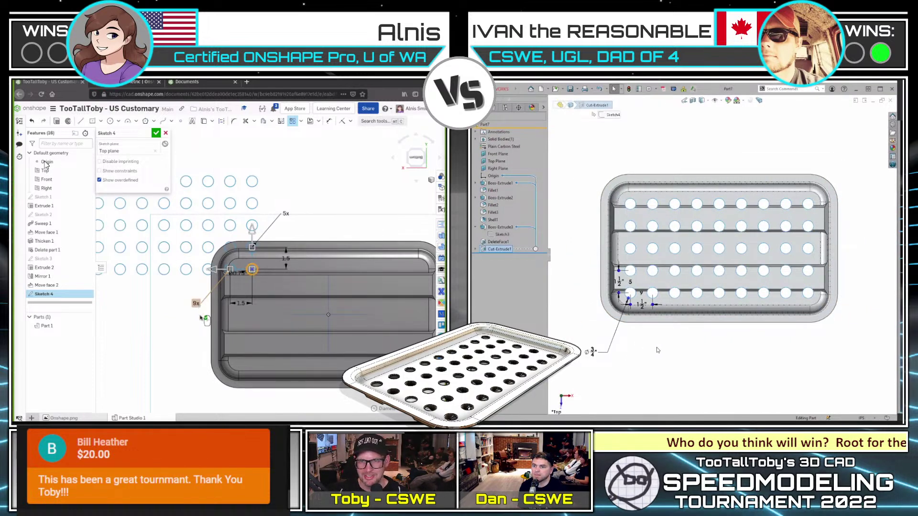
{"action": "left_click", "coordinate": [203, 332]}
- Move the Onshape pattern so its central circle sits on the origin
{"action": "scroll", "coordinate": [200, 328], "scroll_direction": "down", "scroll_amount": 2}
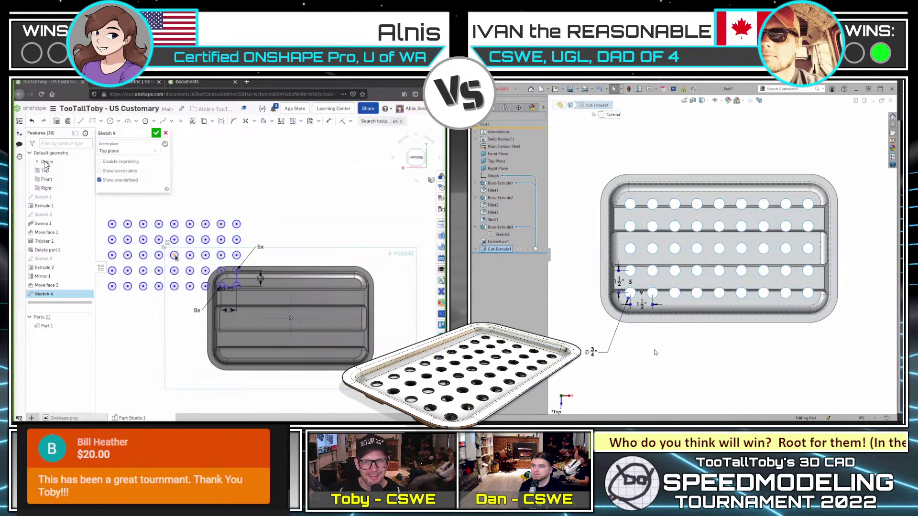
{"action": "mouse_move", "coordinate": [175, 256]}
{"action": "left_mouse_down"}
{"action": "mouse_move", "coordinate": [278, 291]}
{"action": "mouse_move", "coordinate": [290, 318]}
{"action": "left_mouse_up"}
{"action": "right_click_drag", "start_coordinate": [395, 316], "coordinate": [399, 299]}
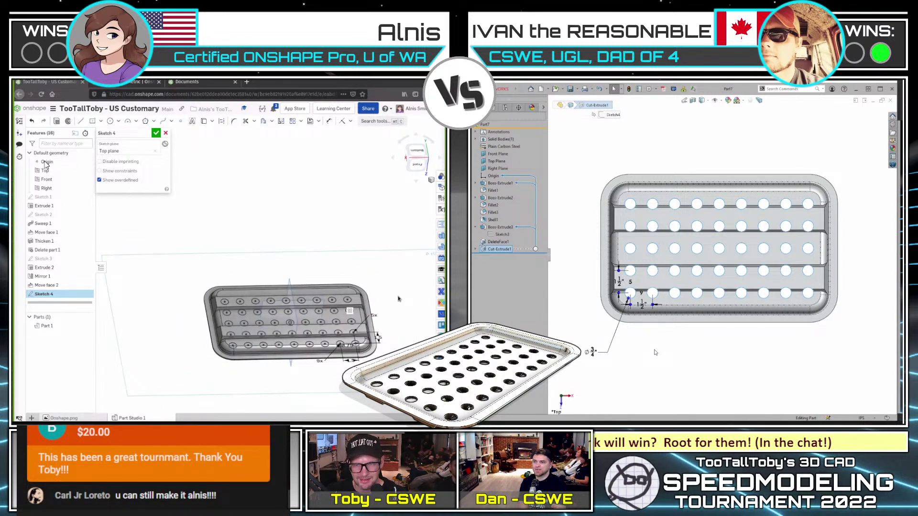
- Extrude the Onshape circles as a Remove with Through all to perforate the tray
{"action": "key", "text": "shift+e"}
{"action": "key", "text": "Escape"}
{"action": "scroll", "coordinate": [792, 293], "scroll_direction": "down", "scroll_amount": 2}
{"action": "middle_click_drag", "start_coordinate": [792, 293], "coordinate": [832, 233]}
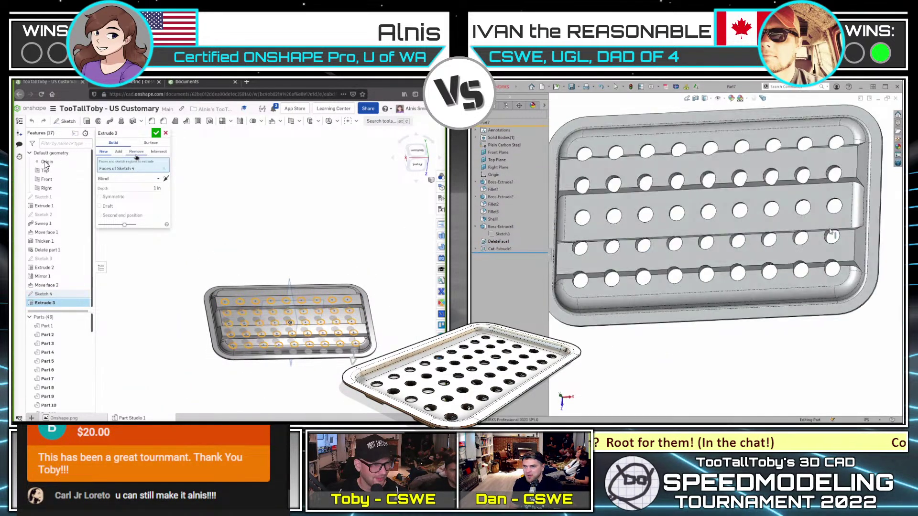
{"action": "left_click", "coordinate": [136, 152]}
{"action": "left_click", "coordinate": [129, 178]}
{"action": "left_click", "coordinate": [123, 190]}
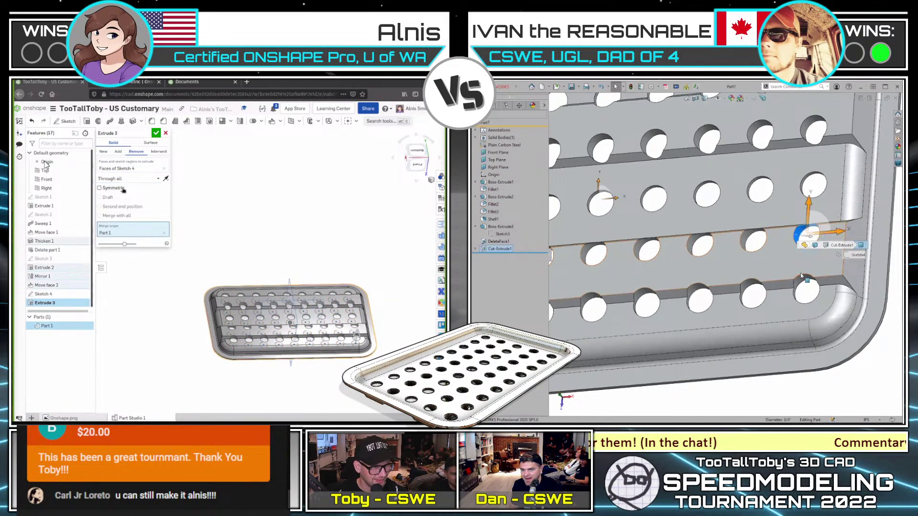
{"action": "left_click", "coordinate": [155, 133]}
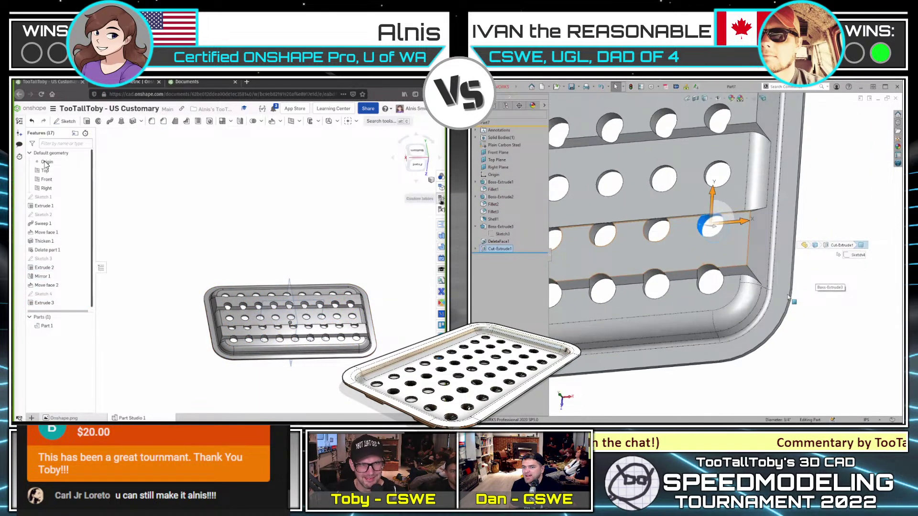
- Check the Onshape tray's mass in the custom tables, and review the SolidWorks rim extrude and first fillet dimensions
{"action": "left_click", "coordinate": [441, 199]}
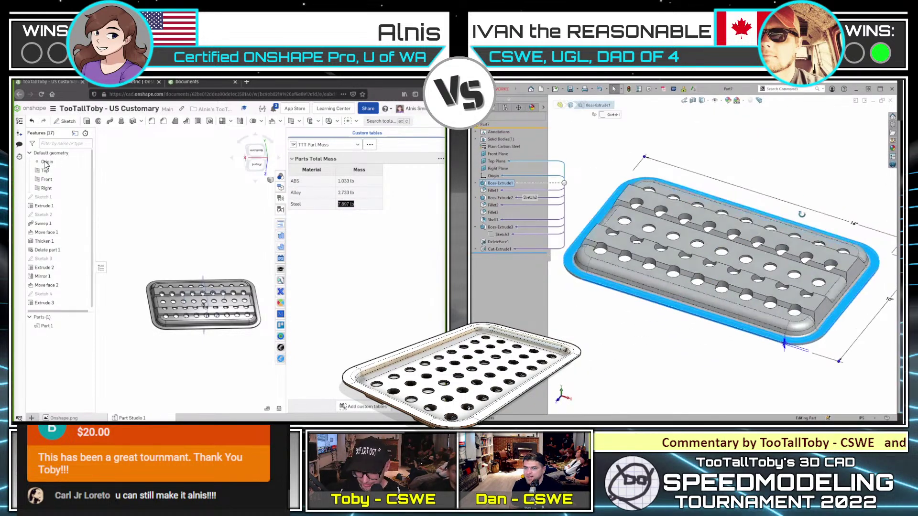
{"action": "middle_click_drag", "start_coordinate": [801, 215], "coordinate": [775, 164]}
{"action": "scroll", "coordinate": [174, 200], "scroll_direction": "down", "scroll_amount": 2}
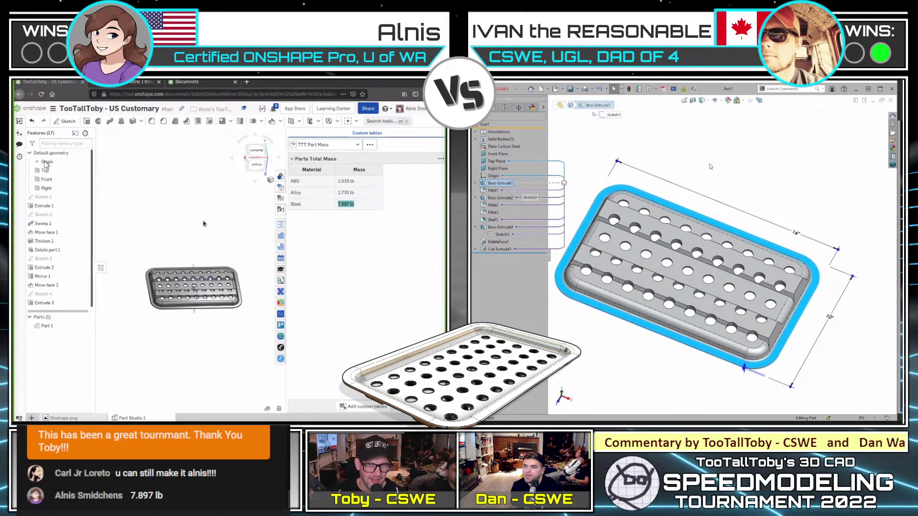
{"action": "left_click", "coordinate": [493, 190]}
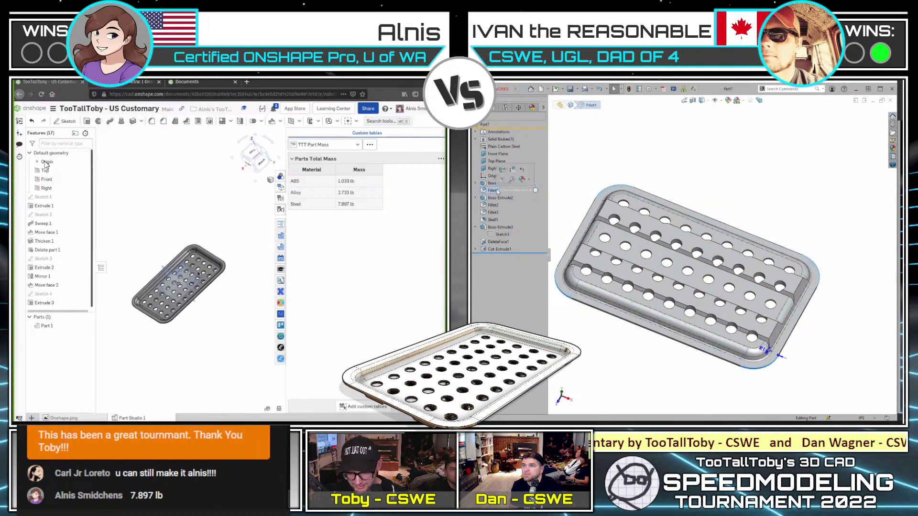
{"action": "mouse_move", "coordinate": [198, 272]}
{"action": "right_mouse_down"}
{"action": "mouse_move", "coordinate": [196, 254]}
{"action": "mouse_move", "coordinate": [232, 291]}
{"action": "mouse_move", "coordinate": [208, 268]}
{"action": "right_mouse_up"}
{"action": "scroll", "coordinate": [197, 255], "scroll_direction": "up", "scroll_amount": 2}
{"action": "left_click", "coordinate": [776, 174]}
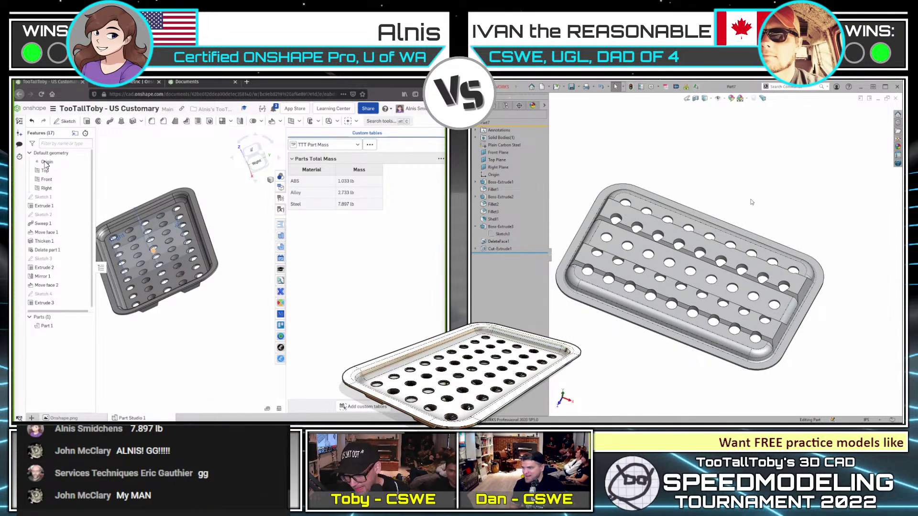
- Close the Onshape custom tables and close the SolidWorks part
{"action": "middle_click_drag", "start_coordinate": [736, 187], "coordinate": [733, 142]}
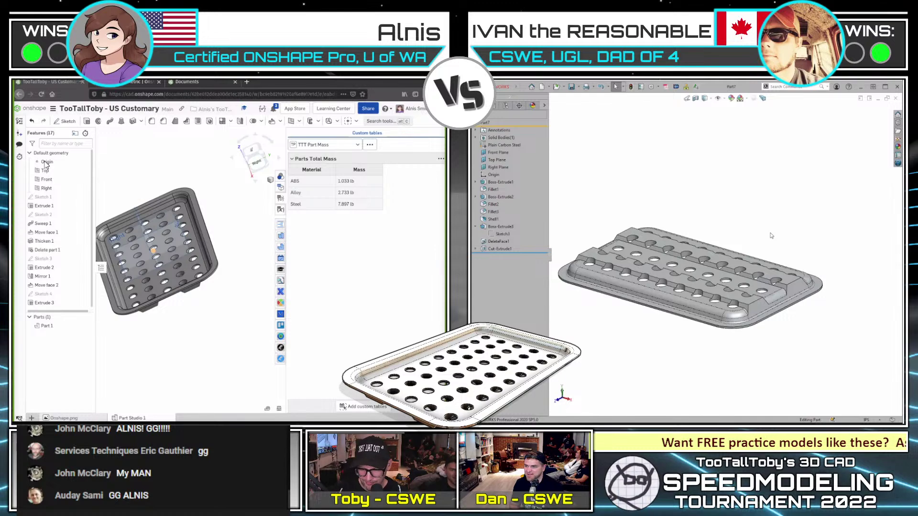
{"action": "middle_click_drag", "start_coordinate": [773, 233], "coordinate": [804, 283]}
{"action": "left_click", "coordinate": [280, 199]}
{"action": "key", "text": "ctrl+w"}
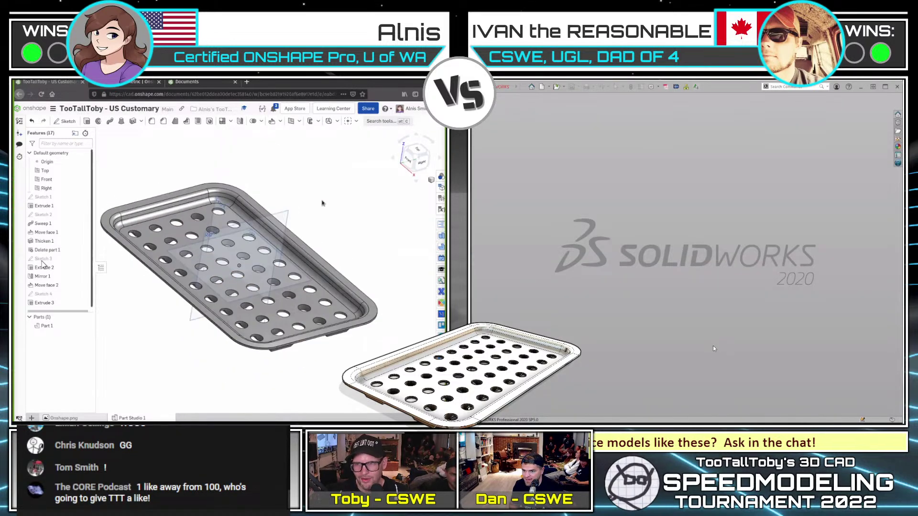
- Hide the default planes in Onshape and inspect the finished tray from above and below
{"action": "key", "text": "p"}
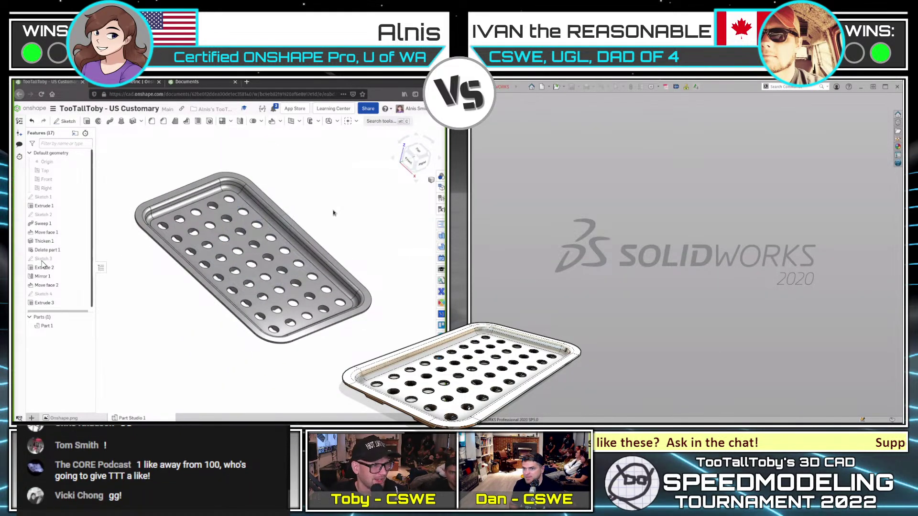
{"action": "right_click_drag", "start_coordinate": [333, 213], "coordinate": [103, 269]}
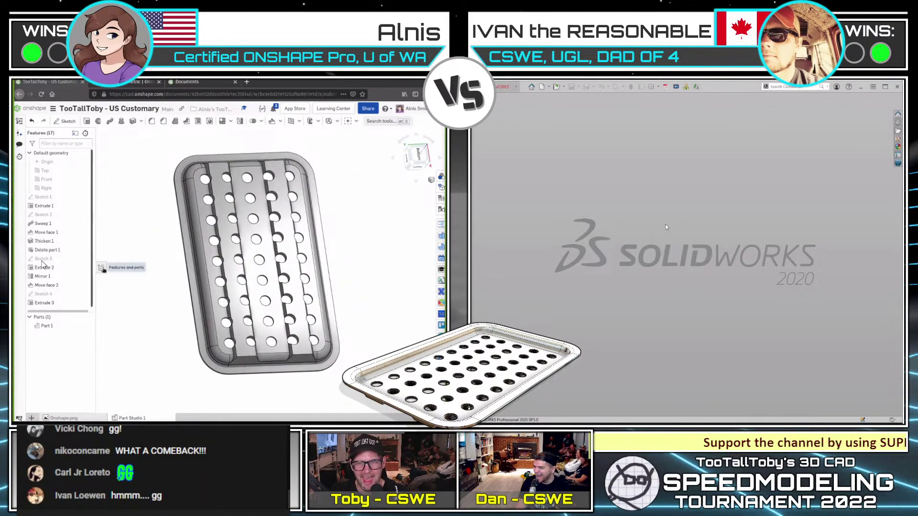
{"action": "right_click_drag", "start_coordinate": [42, 264], "coordinate": [147, 251]}
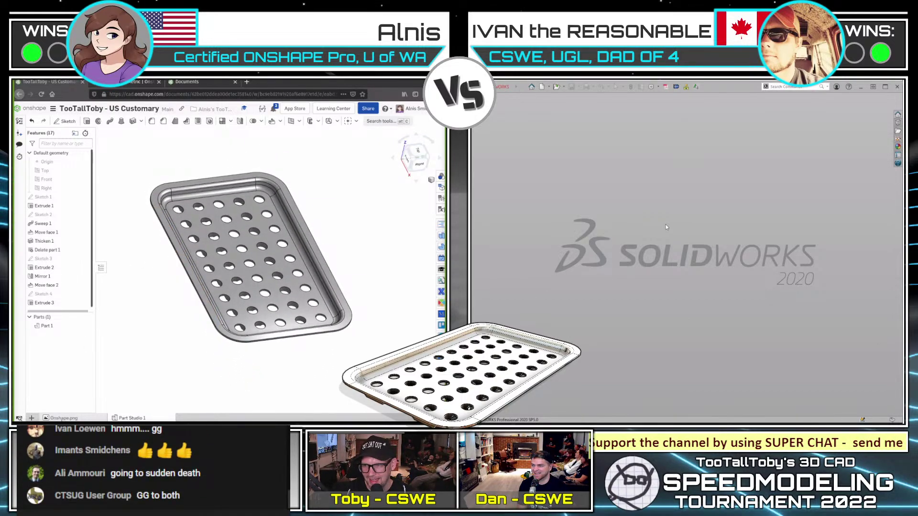